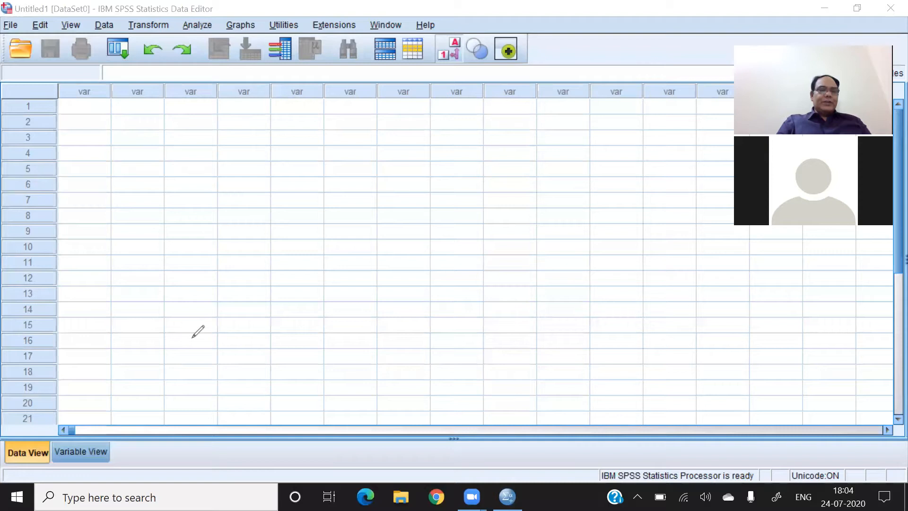
# - Annotate the Variable View and Data View tabs with freehand arrows and circles, and clear the drawings
pyautogui.moveTo(194, 335); pyautogui.dragTo(103, 437)
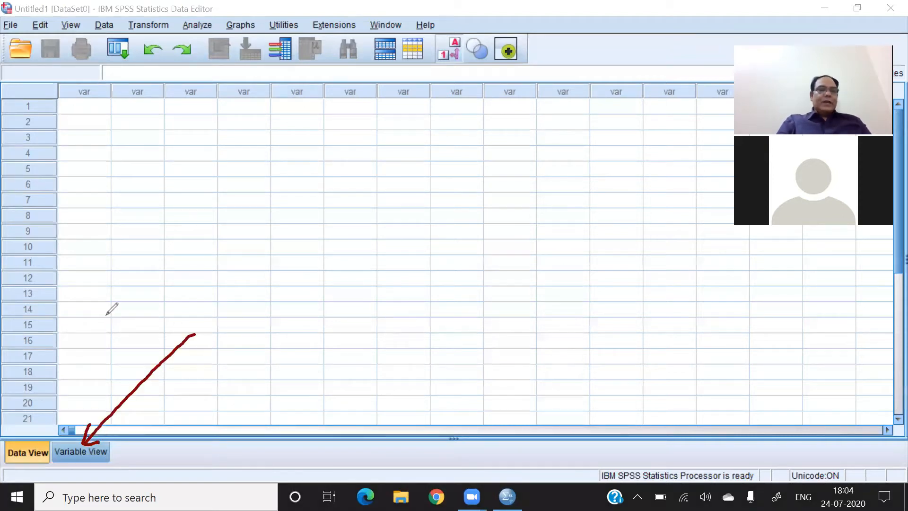
pyautogui.moveTo(110, 311)
pyautogui.mouseDown()
pyautogui.moveTo(20, 441)
pyautogui.moveTo(34, 434)
pyautogui.mouseUp()
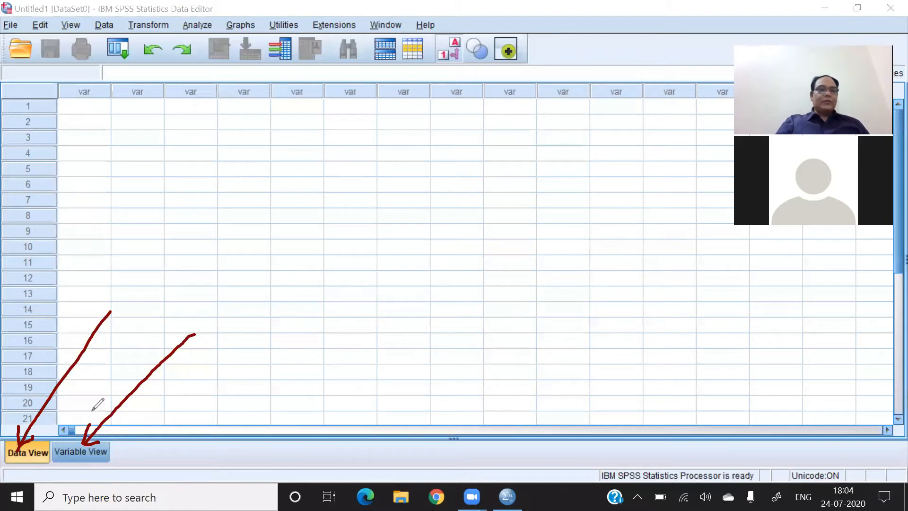
pyautogui.moveTo(101, 427)
pyautogui.mouseDown()
pyautogui.moveTo(55, 457)
pyautogui.moveTo(92, 421)
pyautogui.mouseUp()
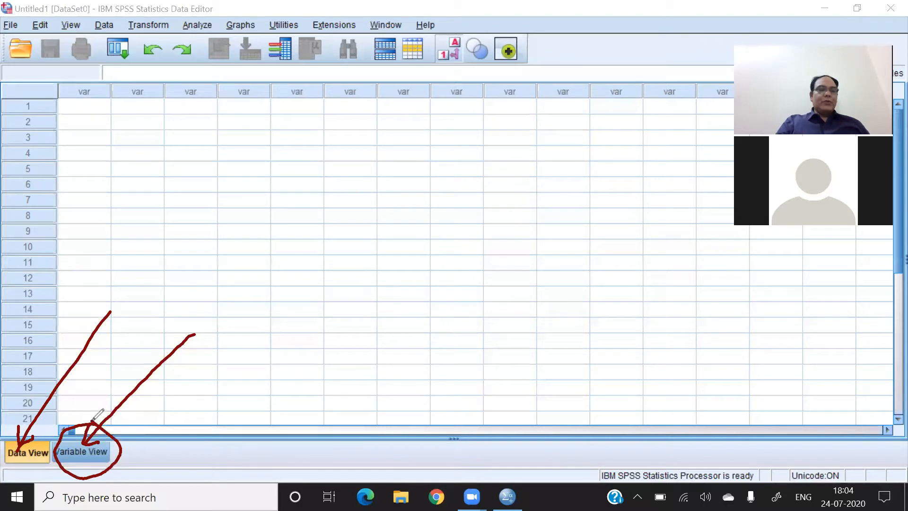
pyautogui.moveTo(37, 428)
pyautogui.mouseDown()
pyautogui.moveTo(5, 463)
pyautogui.moveTo(27, 414)
pyautogui.mouseUp()
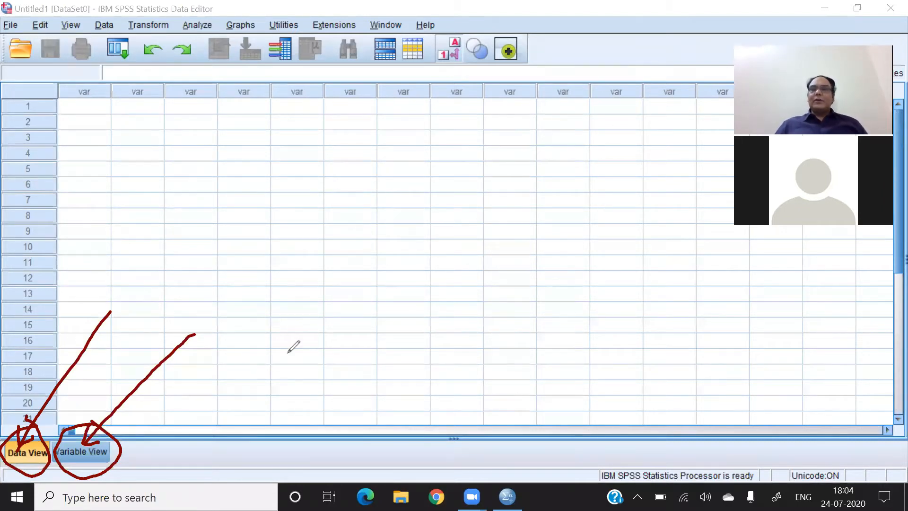
pyautogui.click(517, 301)
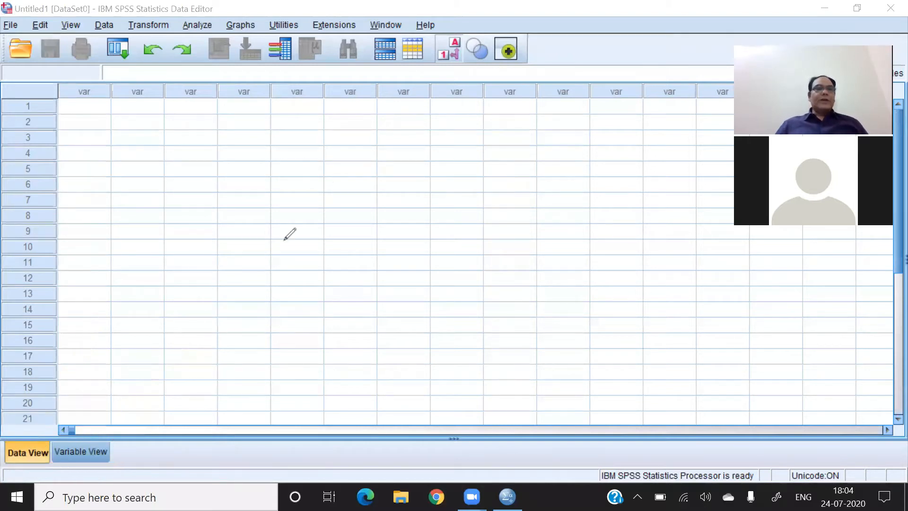
# - Switch the dataset to Variable View
pyautogui.click(93, 449)
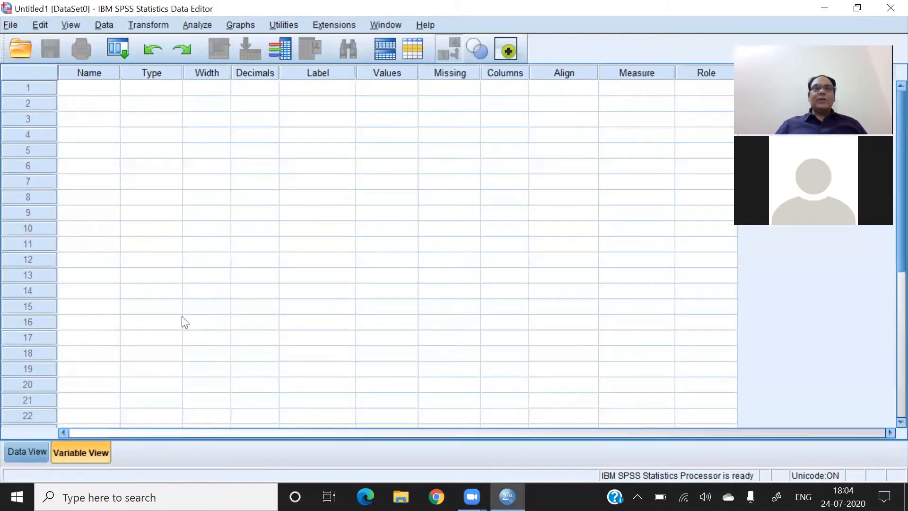
pyautogui.click(758, 11)
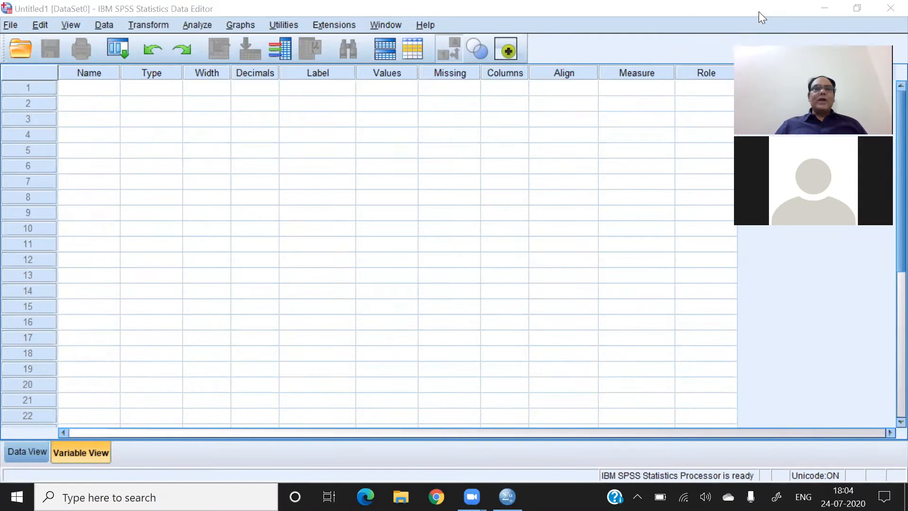
pyautogui.click(83, 84)
# - Examine the variable attribute columns from Type through Columns, and return to the Name column
pyautogui.click(153, 72)
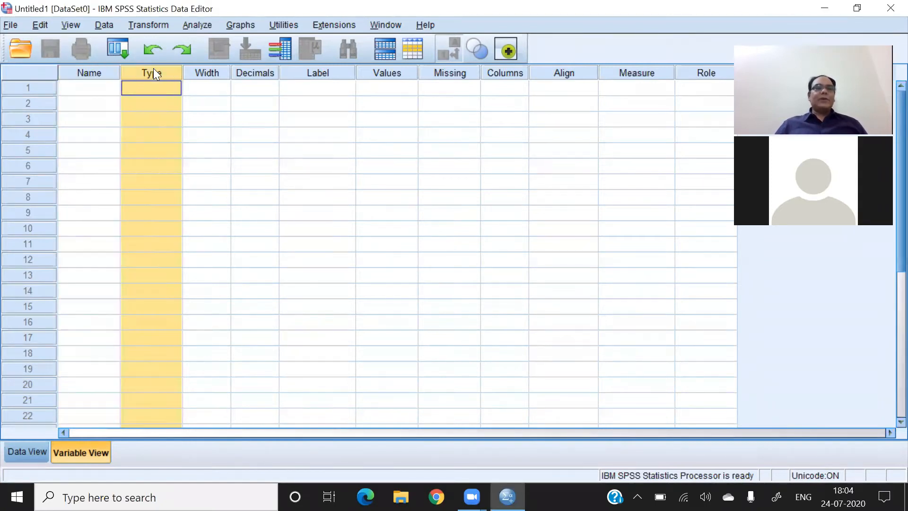
pyautogui.click(208, 74)
pyautogui.click(255, 72)
pyautogui.click(326, 71)
pyautogui.click(388, 71)
pyautogui.click(444, 73)
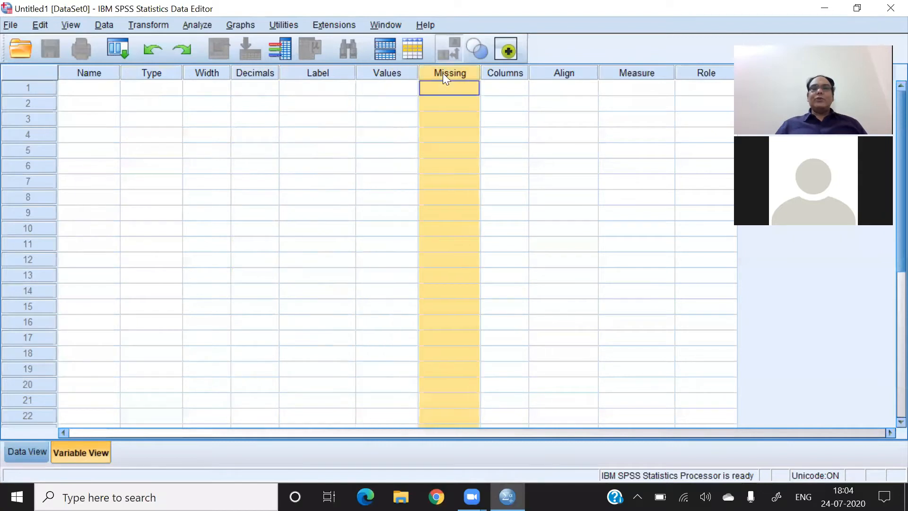
pyautogui.click(497, 74)
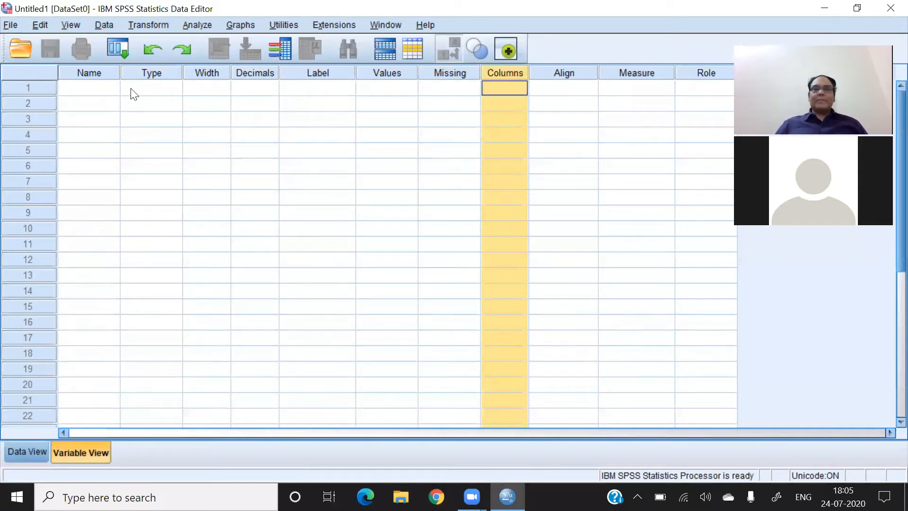
pyautogui.click(82, 76)
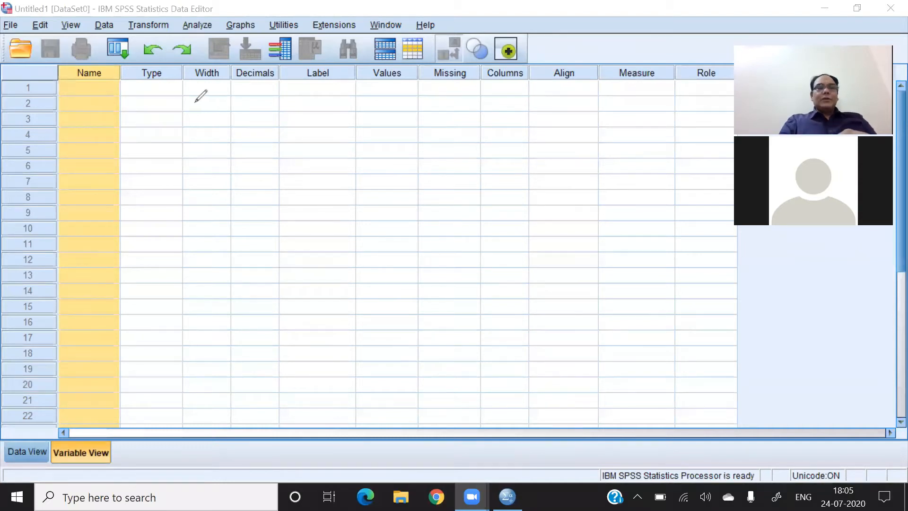
# - Handwrite the heading on rules of defining the variables and the first rule, "Space is not allowed between 2 words", over the grid
pyautogui.moveTo(166, 92)
pyautogui.mouseDown()
pyautogui.moveTo(161, 128)
pyautogui.moveTo(189, 101)
pyautogui.moveTo(220, 127)
pyautogui.moveTo(284, 100)
pyautogui.moveTo(357, 107)
pyautogui.mouseUp()
pyautogui.moveTo(374, 76)
pyautogui.mouseDown()
pyautogui.moveTo(375, 100)
pyautogui.moveTo(421, 101)
pyautogui.moveTo(441, 114)
pyautogui.moveTo(486, 83)
pyautogui.moveTo(499, 95)
pyautogui.moveTo(600, 101)
pyautogui.moveTo(629, 87)
pyautogui.moveTo(635, 105)
pyautogui.moveTo(654, 113)
pyautogui.mouseUp()
pyautogui.moveTo(137, 172); pyautogui.dragTo(183, 169)
pyautogui.moveTo(237, 156)
pyautogui.mouseDown()
pyautogui.moveTo(217, 166)
pyautogui.moveTo(245, 201)
pyautogui.moveTo(273, 170)
pyautogui.moveTo(290, 179)
pyautogui.moveTo(339, 167)
pyautogui.moveTo(466, 173)
pyautogui.moveTo(550, 151)
pyautogui.moveTo(554, 174)
pyautogui.mouseUp()
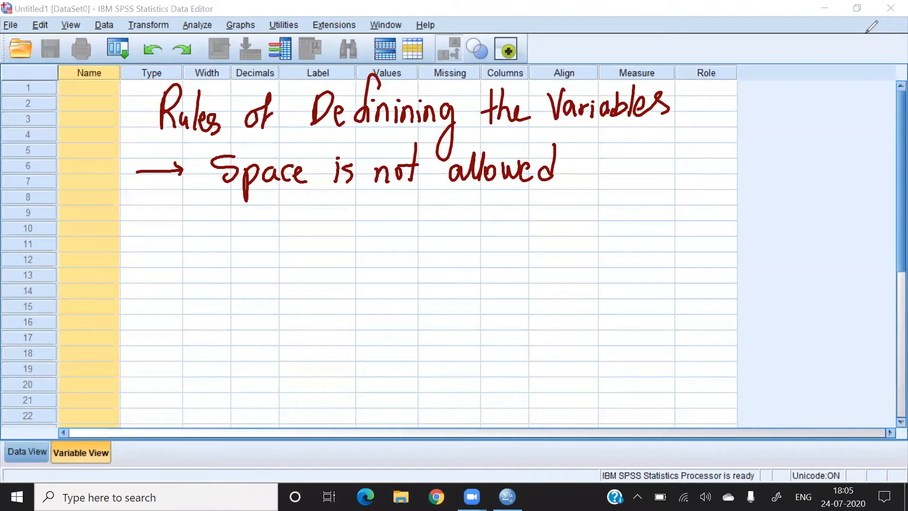
pyautogui.moveTo(601, 136)
pyautogui.mouseDown()
pyautogui.moveTo(597, 170)
pyautogui.moveTo(632, 168)
pyautogui.moveTo(681, 147)
pyautogui.moveTo(713, 151)
pyautogui.moveTo(718, 163)
pyautogui.mouseUp()
pyautogui.moveTo(221, 205)
pyautogui.mouseDown()
pyautogui.moveTo(269, 200)
pyautogui.moveTo(306, 214)
pyautogui.moveTo(337, 196)
pyautogui.moveTo(346, 223)
pyautogui.mouseUp()
# - Handwrite the second rule, "Use . and _ to combine the words", below the first one
pyautogui.moveTo(135, 267); pyautogui.dragTo(185, 257)
pyautogui.moveTo(179, 252)
pyautogui.mouseDown()
pyautogui.moveTo(183, 265)
pyautogui.moveTo(223, 283)
pyautogui.mouseUp()
pyautogui.click(238, 261)
pyautogui.moveTo(225, 245)
pyautogui.mouseDown()
pyautogui.moveTo(224, 284)
pyautogui.moveTo(251, 280)
pyautogui.mouseUp()
pyautogui.click(288, 270)
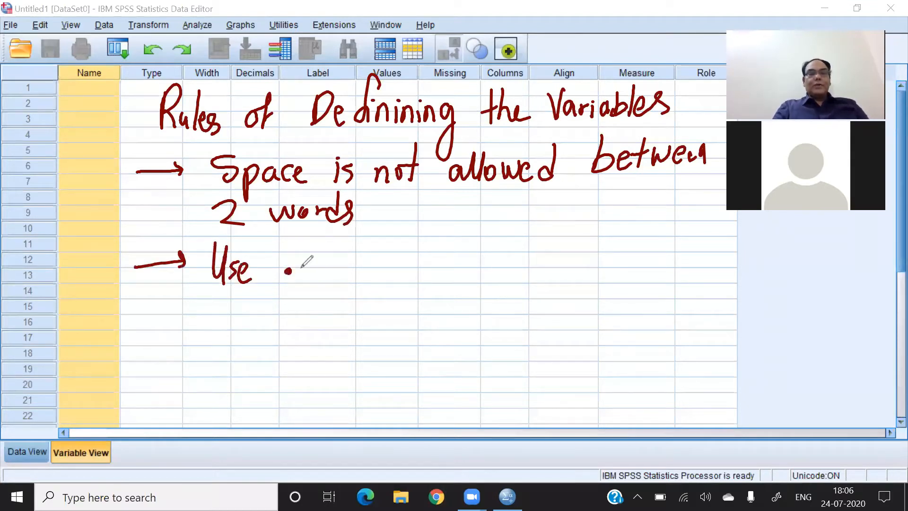
pyautogui.moveTo(326, 259); pyautogui.dragTo(334, 273)
pyautogui.moveTo(336, 273); pyautogui.dragTo(349, 273)
pyautogui.moveTo(351, 241); pyautogui.dragTo(351, 274)
pyautogui.moveTo(374, 267); pyautogui.dragTo(390, 266)
pyautogui.moveTo(433, 231); pyautogui.dragTo(428, 268)
pyautogui.moveTo(412, 254); pyautogui.dragTo(445, 253)
pyautogui.moveTo(440, 256); pyautogui.dragTo(471, 265)
pyautogui.moveTo(484, 255); pyautogui.dragTo(519, 263)
pyautogui.moveTo(515, 226); pyautogui.dragTo(516, 263)
pyautogui.moveTo(516, 252); pyautogui.dragTo(525, 260)
pyautogui.moveTo(529, 247)
pyautogui.mouseDown()
pyautogui.moveTo(529, 261)
pyautogui.moveTo(558, 260)
pyautogui.mouseUp()
pyautogui.click(575, 249)
pyautogui.moveTo(585, 226)
pyautogui.mouseDown()
pyautogui.moveTo(582, 260)
pyautogui.moveTo(589, 249)
pyautogui.mouseUp()
pyautogui.moveTo(593, 227)
pyautogui.mouseDown()
pyautogui.moveTo(600, 257)
pyautogui.moveTo(615, 258)
pyautogui.mouseUp()
pyautogui.moveTo(629, 236)
pyautogui.mouseDown()
pyautogui.moveTo(642, 255)
pyautogui.moveTo(666, 253)
pyautogui.mouseUp()
pyautogui.moveTo(680, 220); pyautogui.dragTo(676, 253)
pyautogui.moveTo(692, 242); pyautogui.dragTo(687, 255)
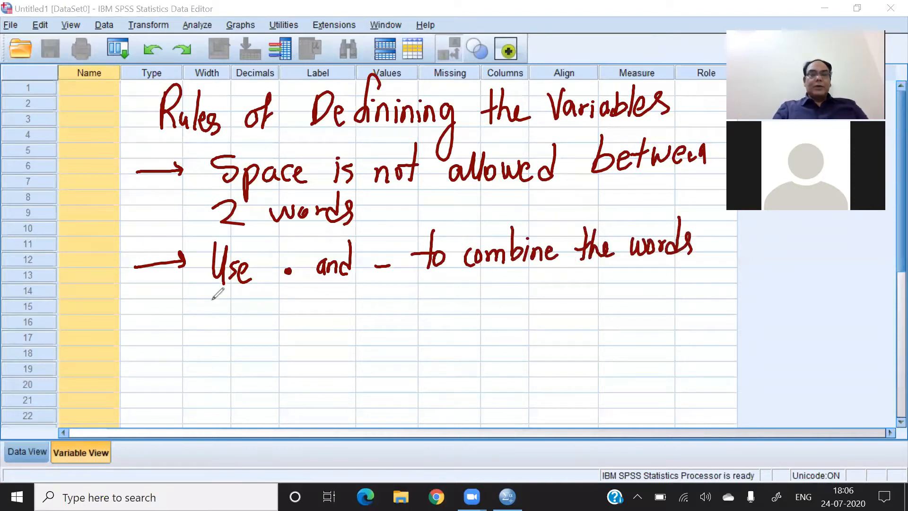
# - Handwrite the third rule, saying that variable names should not start with a number
pyautogui.moveTo(139, 319); pyautogui.dragTo(183, 320)
pyautogui.moveTo(173, 310); pyautogui.dragTo(176, 329)
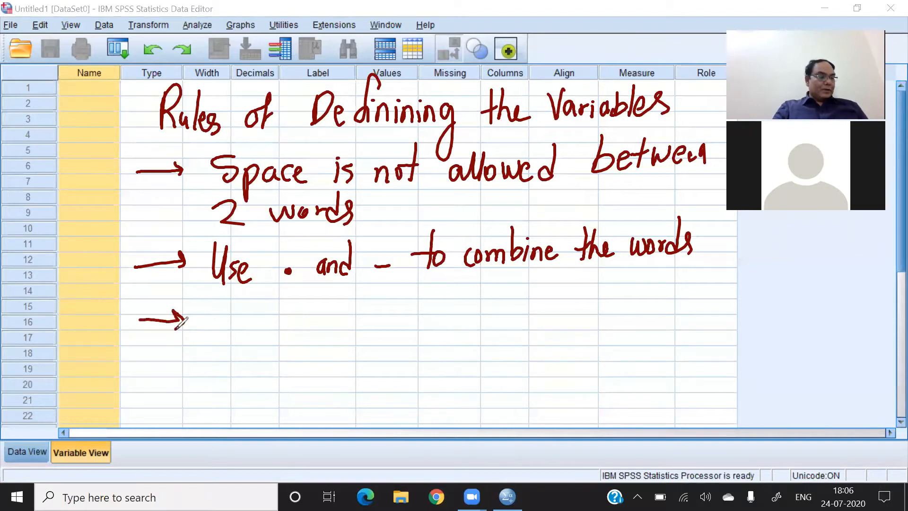
pyautogui.moveTo(223, 301)
pyautogui.mouseDown()
pyautogui.moveTo(209, 306)
pyautogui.moveTo(208, 330)
pyautogui.mouseUp()
pyautogui.moveTo(232, 298)
pyautogui.mouseDown()
pyautogui.moveTo(230, 331)
pyautogui.moveTo(243, 334)
pyautogui.mouseUp()
pyautogui.moveTo(266, 296); pyautogui.dragTo(265, 335)
pyautogui.moveTo(297, 302)
pyautogui.mouseDown()
pyautogui.moveTo(298, 328)
pyautogui.moveTo(327, 327)
pyautogui.moveTo(326, 306)
pyautogui.moveTo(355, 323)
pyautogui.mouseUp()
pyautogui.moveTo(379, 282)
pyautogui.mouseDown()
pyautogui.moveTo(376, 324)
pyautogui.moveTo(392, 325)
pyautogui.moveTo(407, 304)
pyautogui.mouseUp()
pyautogui.moveTo(416, 290); pyautogui.dragTo(415, 323)
pyautogui.moveTo(405, 303)
pyautogui.mouseDown()
pyautogui.moveTo(422, 299)
pyautogui.moveTo(449, 320)
pyautogui.moveTo(462, 305)
pyautogui.mouseUp()
pyautogui.moveTo(469, 307); pyautogui.dragTo(469, 320)
pyautogui.moveTo(475, 283); pyautogui.dragTo(474, 320)
pyautogui.moveTo(466, 296); pyautogui.dragTo(483, 294)
pyautogui.moveTo(482, 283)
pyautogui.mouseDown()
pyautogui.moveTo(494, 320)
pyautogui.moveTo(549, 316)
pyautogui.moveTo(560, 300)
pyautogui.moveTo(599, 309)
pyautogui.mouseUp()
pyautogui.moveTo(588, 276)
pyautogui.mouseDown()
pyautogui.moveTo(611, 305)
pyautogui.moveTo(656, 295)
pyautogui.moveTo(645, 296)
pyautogui.mouseUp()
# - Handwrite the fourth rule, "Short form of the variables", and clear all annotations from the grid
pyautogui.moveTo(140, 377)
pyautogui.mouseDown()
pyautogui.moveTo(169, 377)
pyautogui.moveTo(169, 385)
pyautogui.mouseUp()
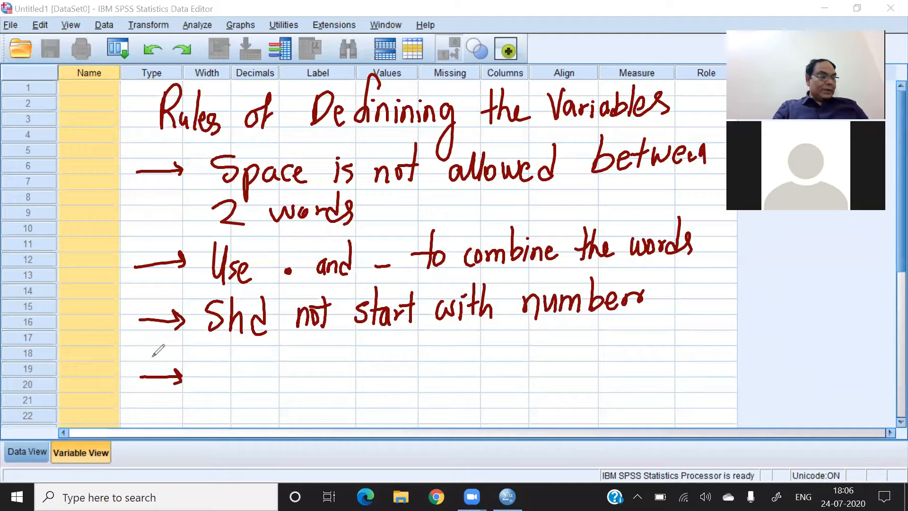
pyautogui.moveTo(233, 355)
pyautogui.mouseDown()
pyautogui.moveTo(214, 385)
pyautogui.moveTo(261, 389)
pyautogui.moveTo(298, 356)
pyautogui.moveTo(289, 388)
pyautogui.moveTo(300, 359)
pyautogui.mouseUp()
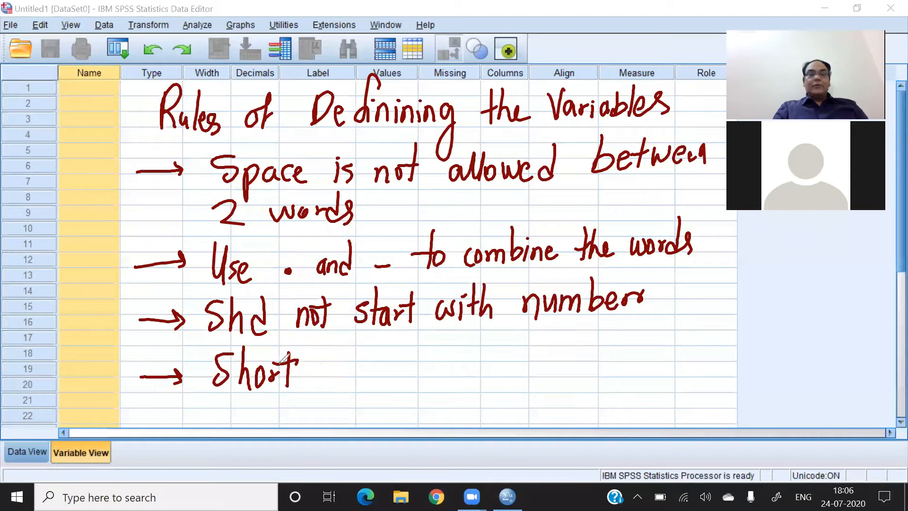
pyautogui.moveTo(339, 352)
pyautogui.mouseDown()
pyautogui.moveTo(396, 381)
pyautogui.moveTo(427, 360)
pyautogui.moveTo(532, 331)
pyautogui.moveTo(600, 348)
pyautogui.moveTo(643, 326)
pyautogui.moveTo(679, 356)
pyautogui.moveTo(673, 363)
pyautogui.mouseUp()
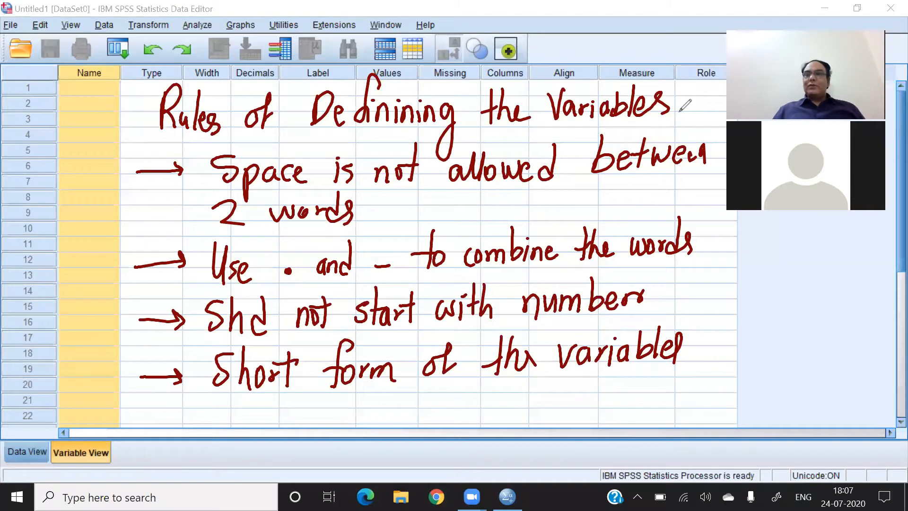
pyautogui.click(645, 64)
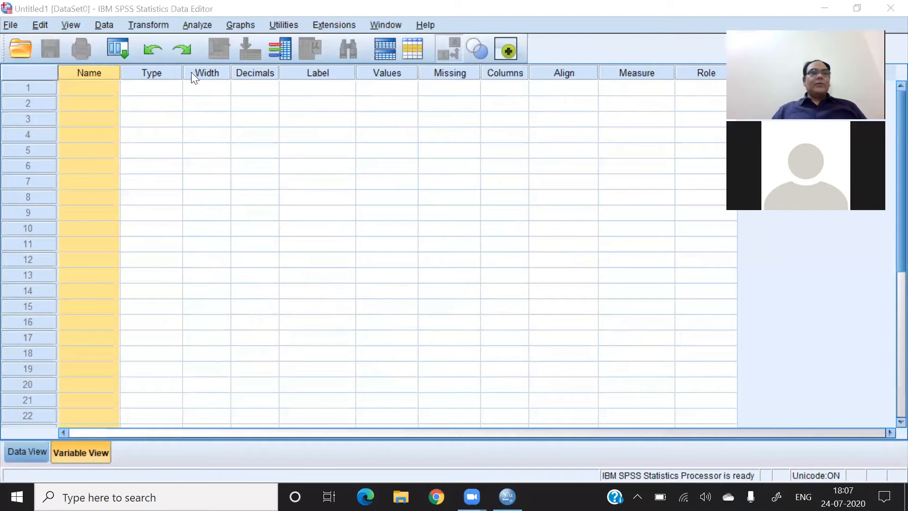
# - Define the first two variables as Name and Gender in rows 1 and 2
pyautogui.click(78, 88)
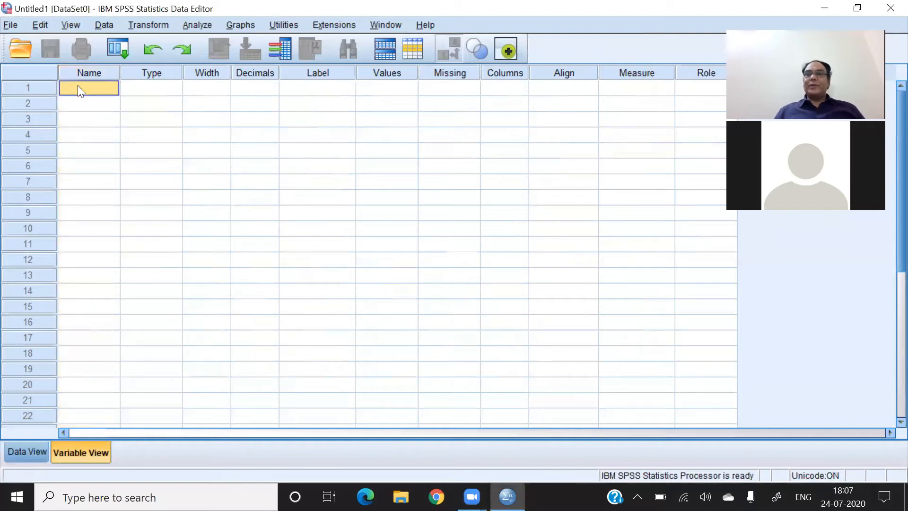
pyautogui.write('Name')
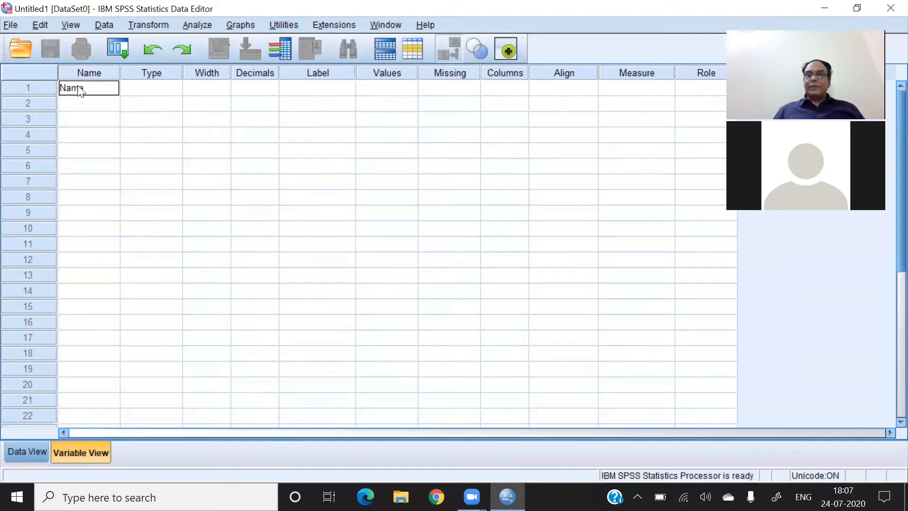
pyautogui.press('Return')
pyautogui.write('Gender')
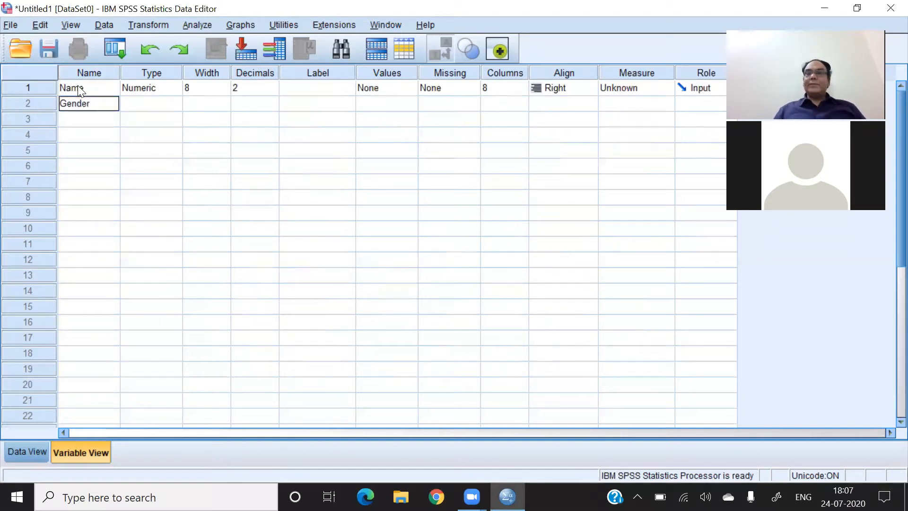
pyautogui.press('Return')
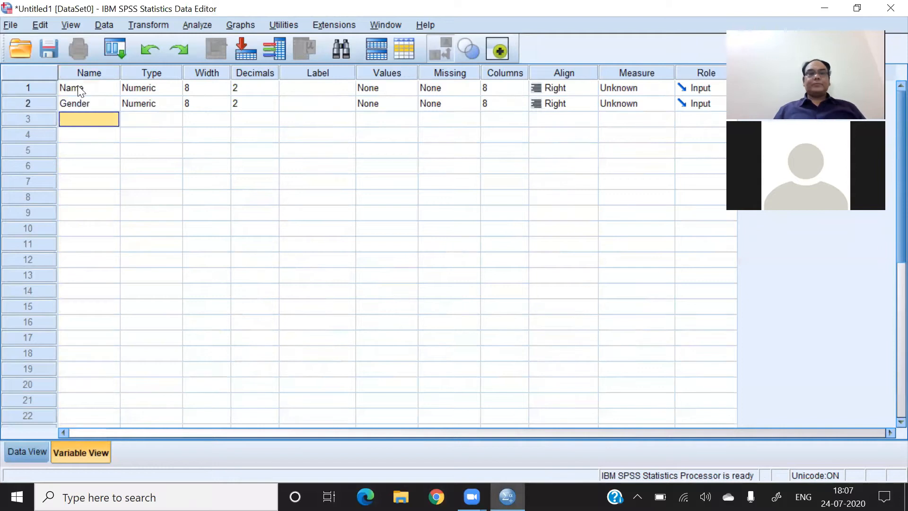
# - Define the variable Edu_Background in row 3 and widen the Name column to fit its full name
pyautogui.write('Edu')
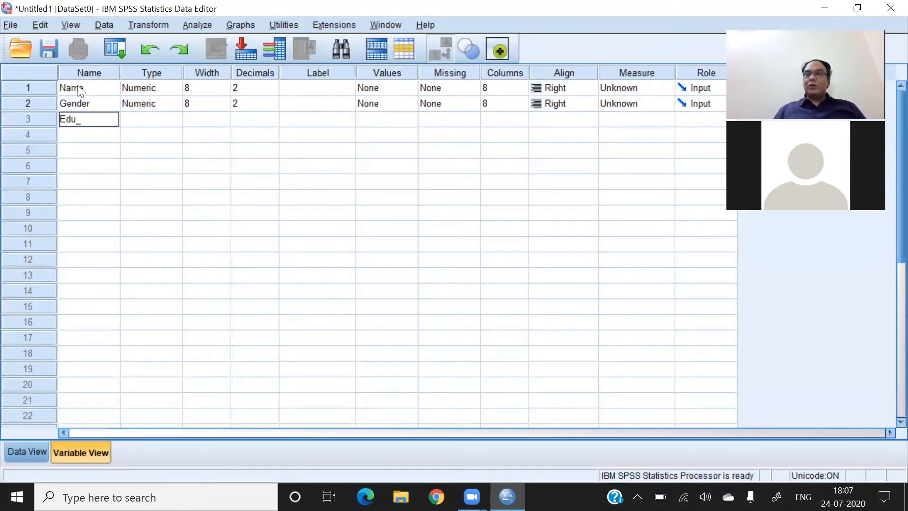
pyautogui.write('_Bac')
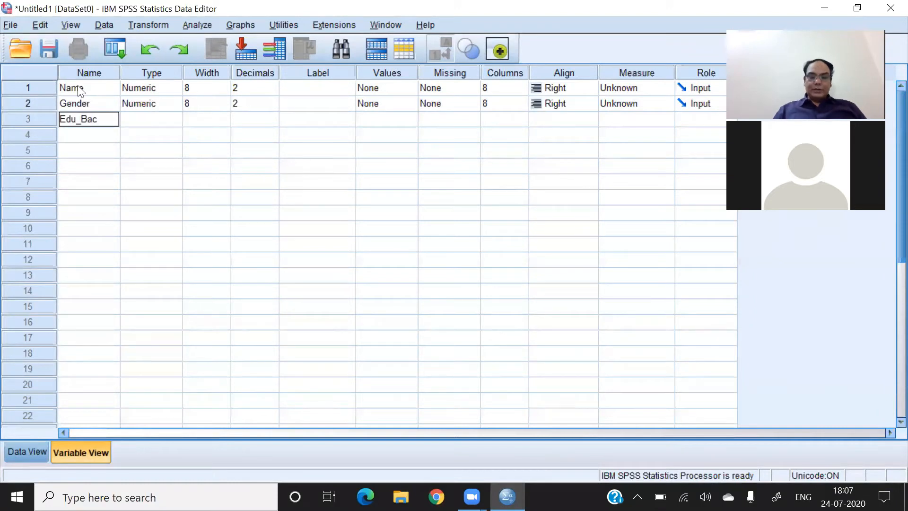
pyautogui.write('kground')
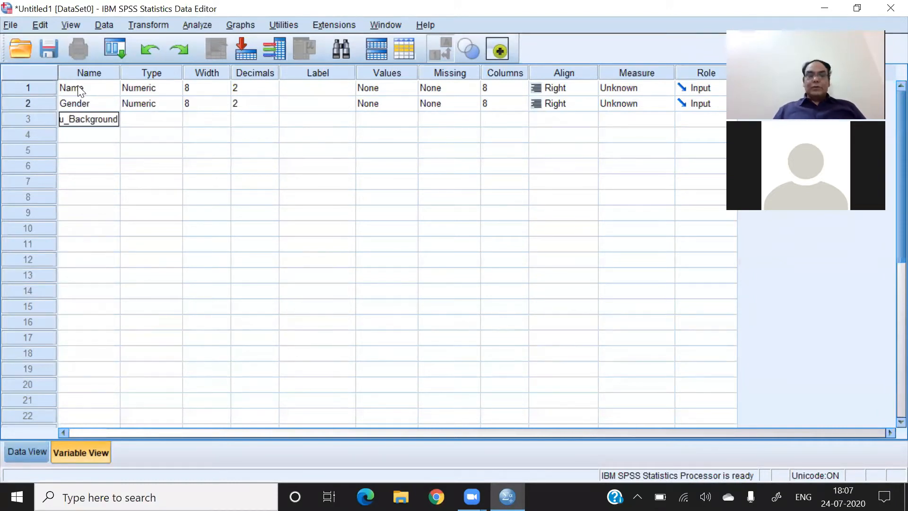
pyautogui.press('Return')
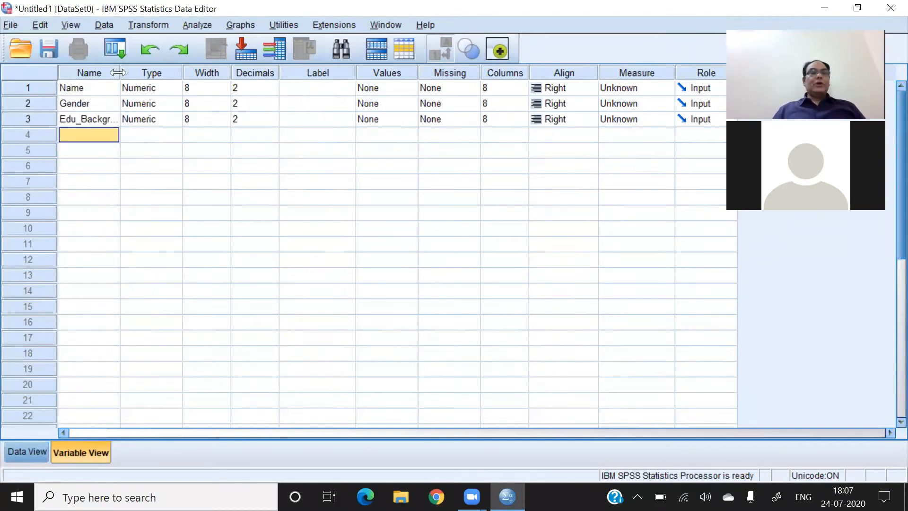
pyautogui.moveTo(119, 72); pyautogui.dragTo(141, 70)
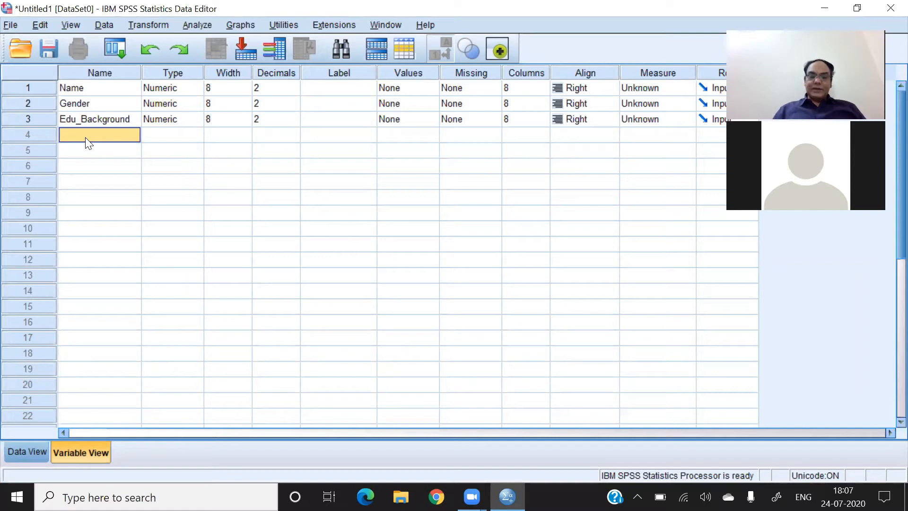
# - Define the variables Preference, Satisfaction and Quality in rows 4 to 6
pyautogui.write('Preference')
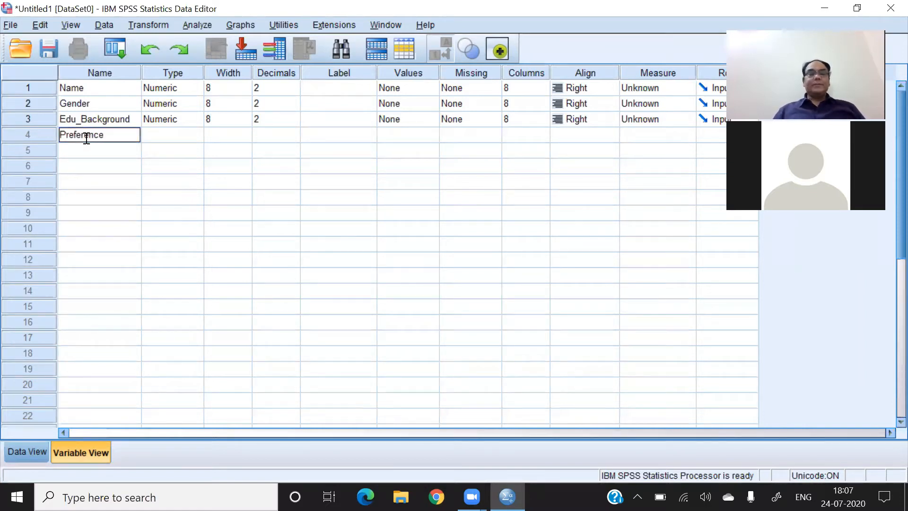
pyautogui.click(96, 156)
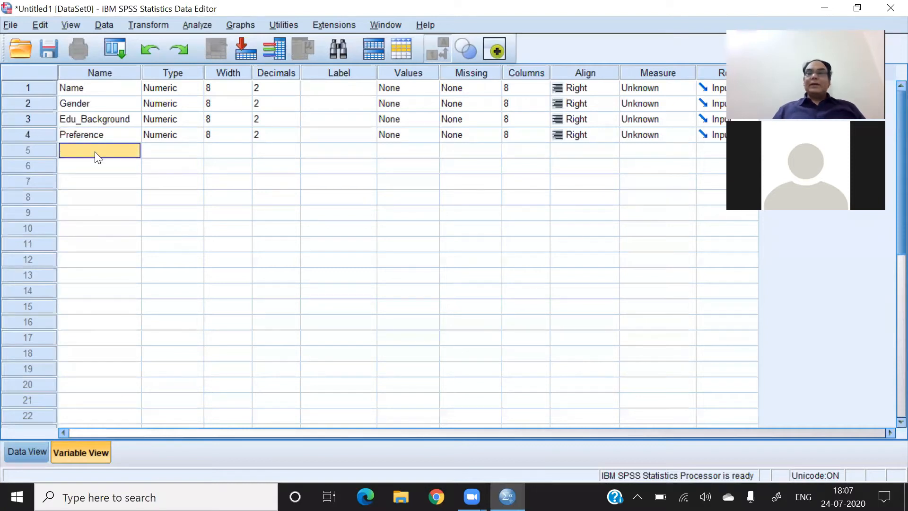
pyautogui.write('Satisfaction')
pyautogui.press('Return')
pyautogui.write('Quality')
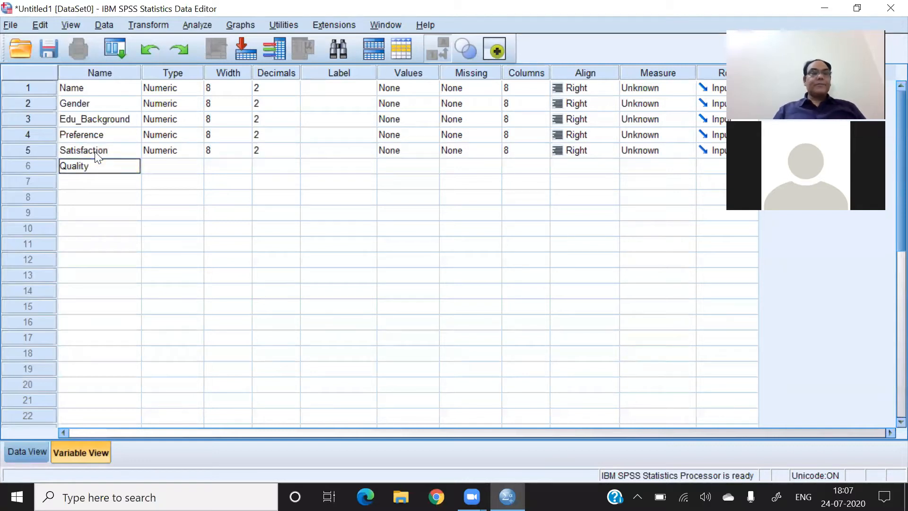
pyautogui.press('Return')
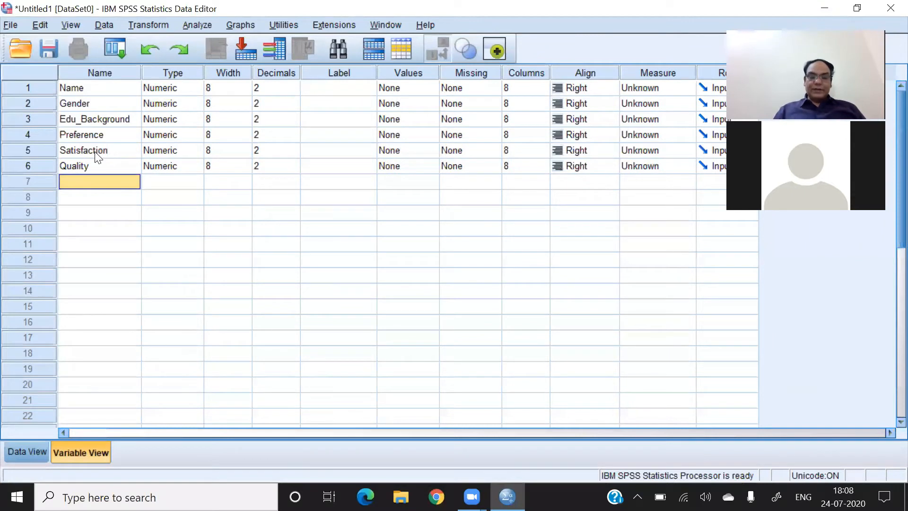
# - Define the variable Monthly.Income in row 7
pyautogui.write('Monthly')
pyautogui.write('_')
pyautogui.write('Income')
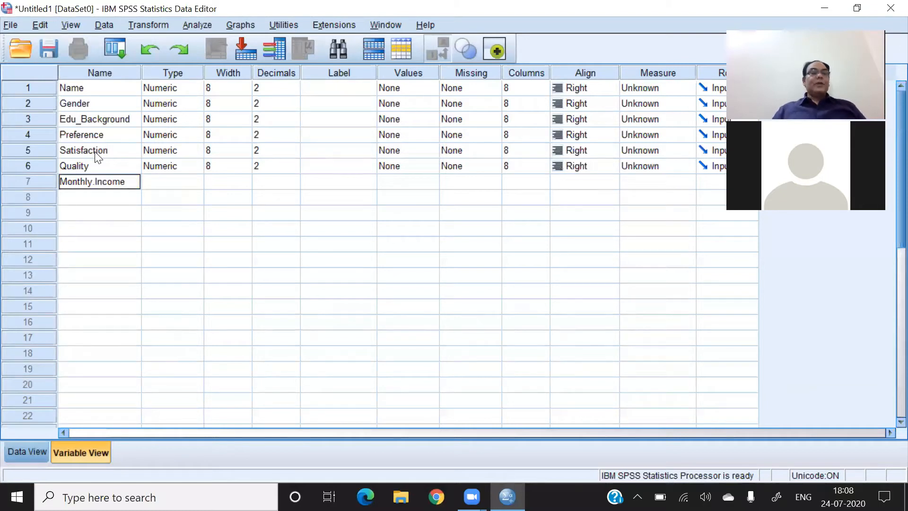
pyautogui.click(113, 212)
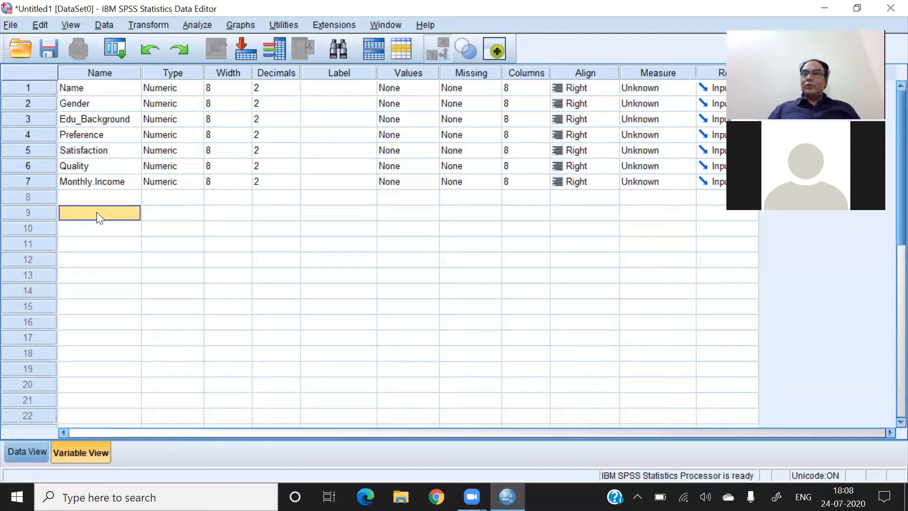
# - Try to name the variable in row 8 2hhb, beginning with a digit
pyautogui.click(74, 194)
pyautogui.write('2')
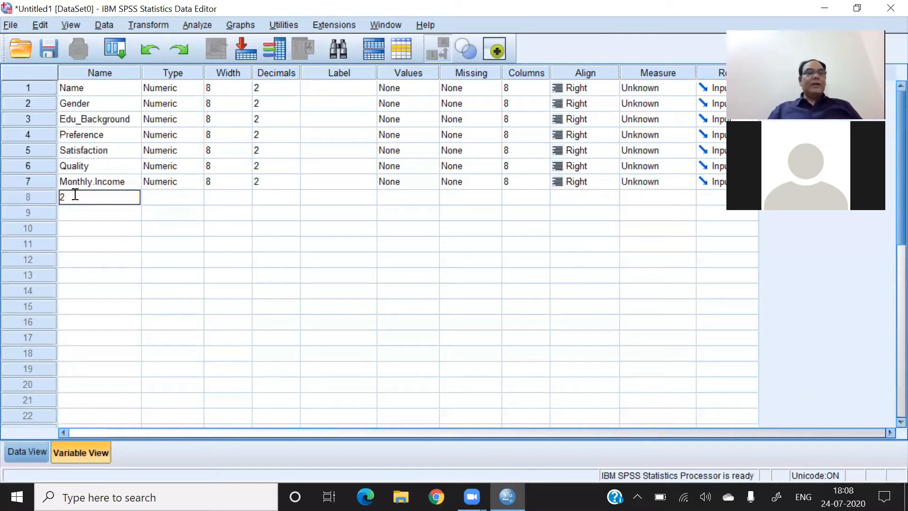
pyautogui.write('hhb')
pyautogui.press('Return')
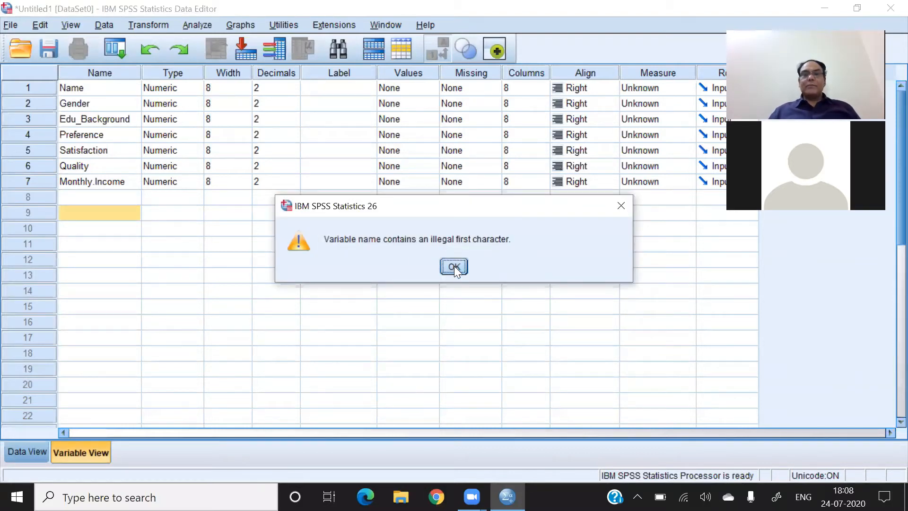
pyautogui.click(454, 266)
# - Try to name the variable in row 8 with a person's full name containing a space
pyautogui.click(91, 201)
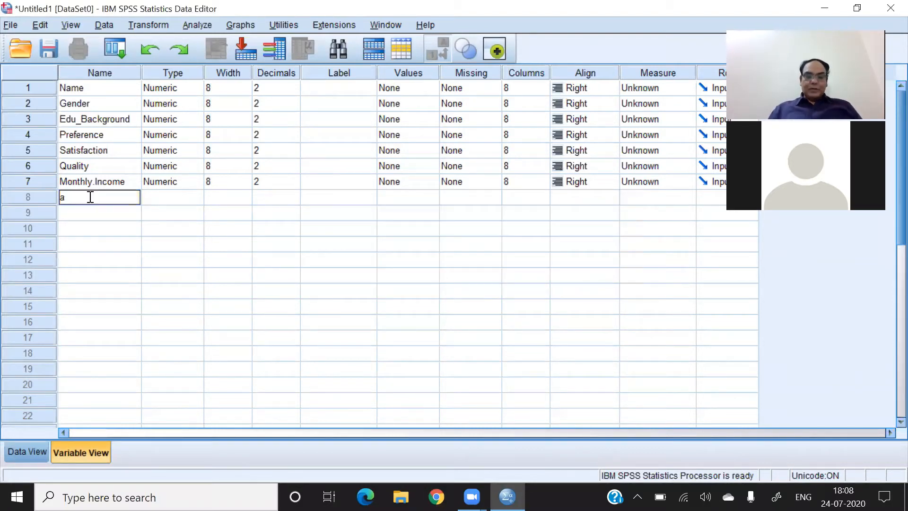
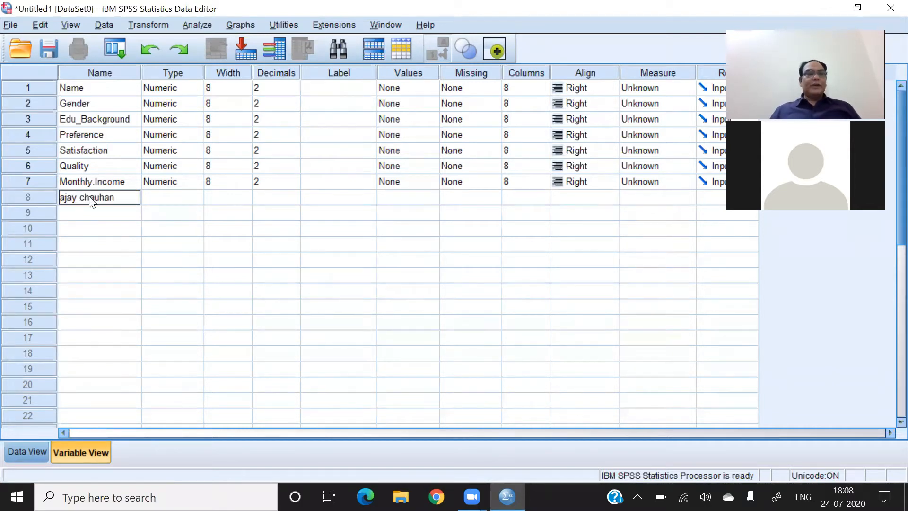
pyautogui.press('Return')
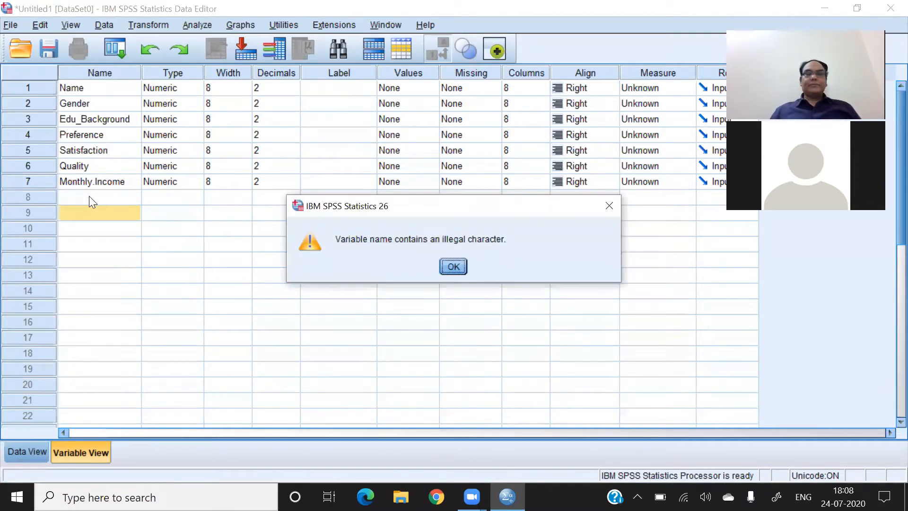
pyautogui.click(453, 271)
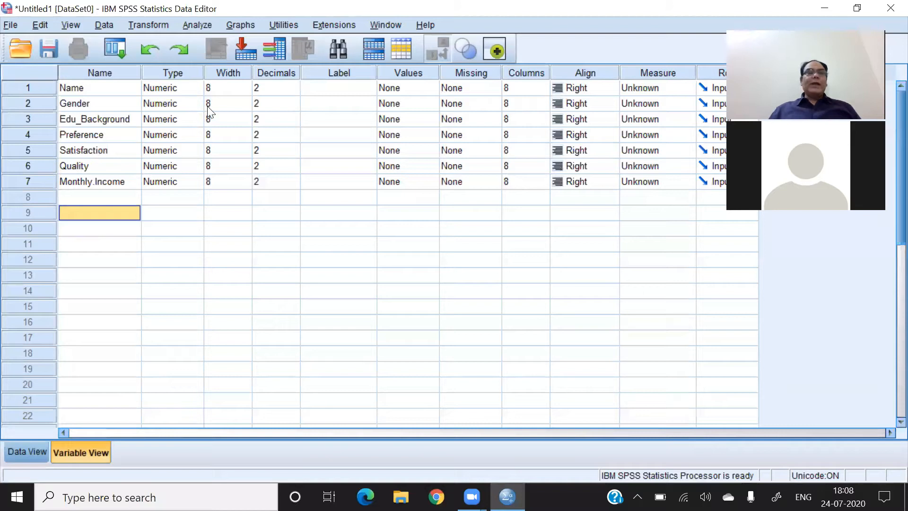
# - Change the variable type of Name from numeric to String with 8 characters
pyautogui.click(171, 76)
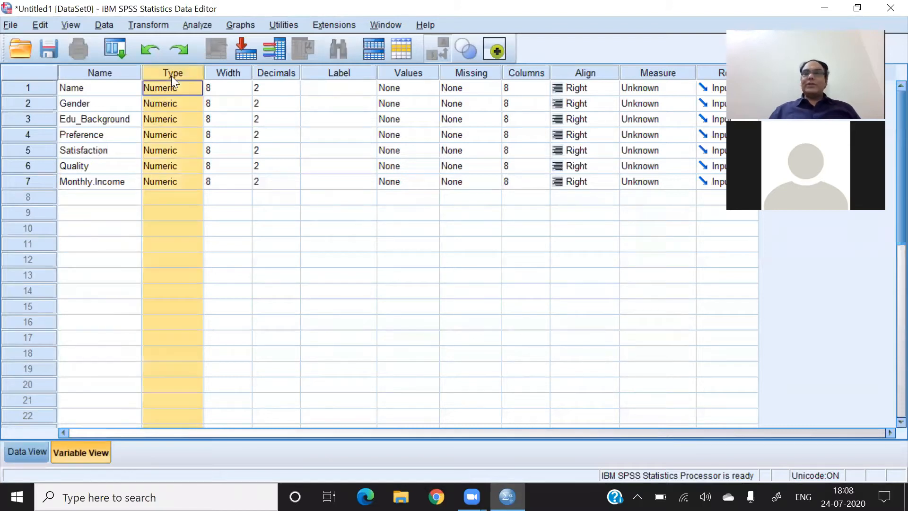
pyautogui.click(196, 90)
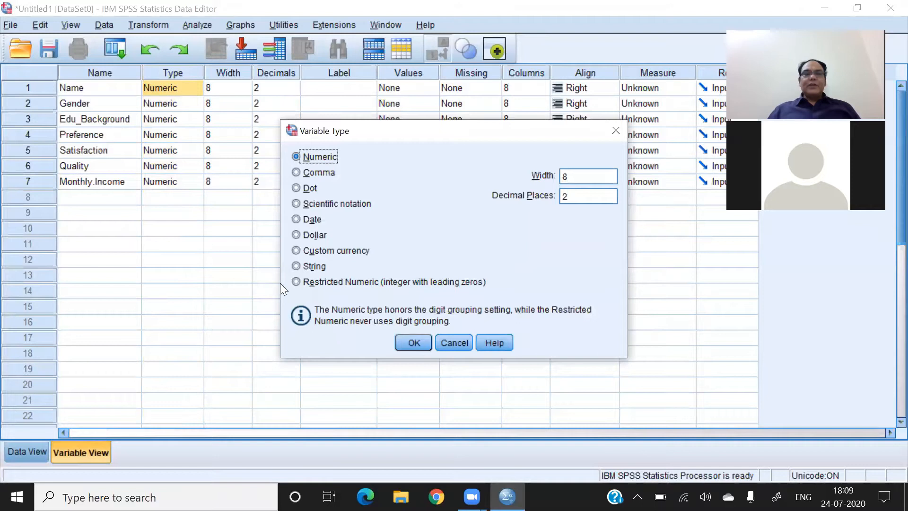
pyautogui.click(296, 266)
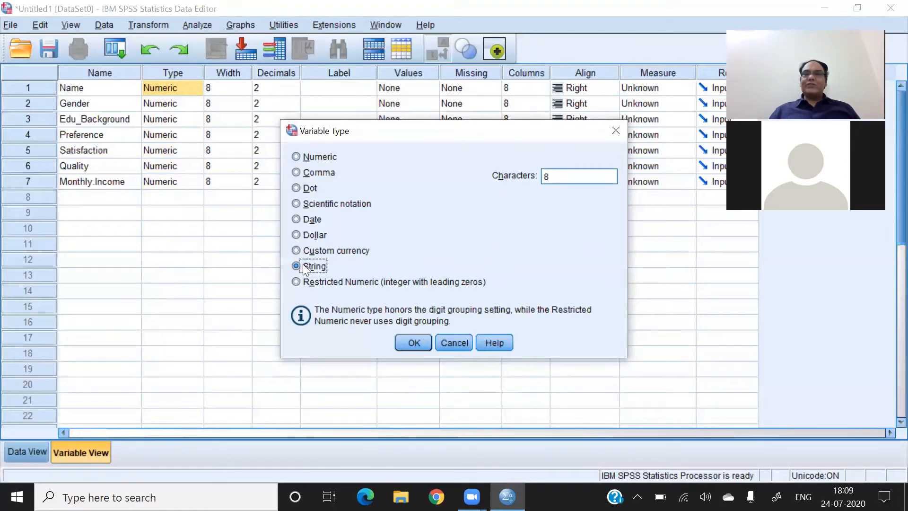
pyautogui.click(421, 341)
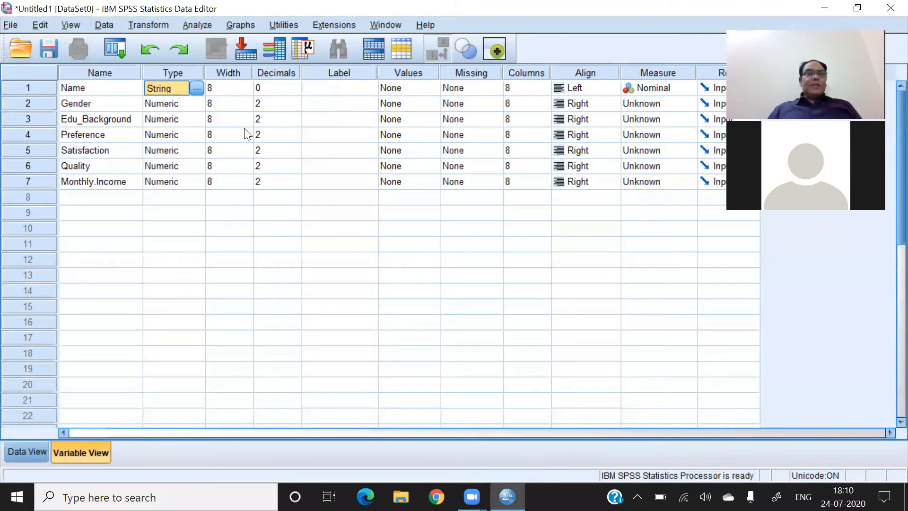
# - Enter two respondents' names, each within the eight-character limit, in rows 1 and 2 of the Name column in Data View
pyautogui.click(228, 73)
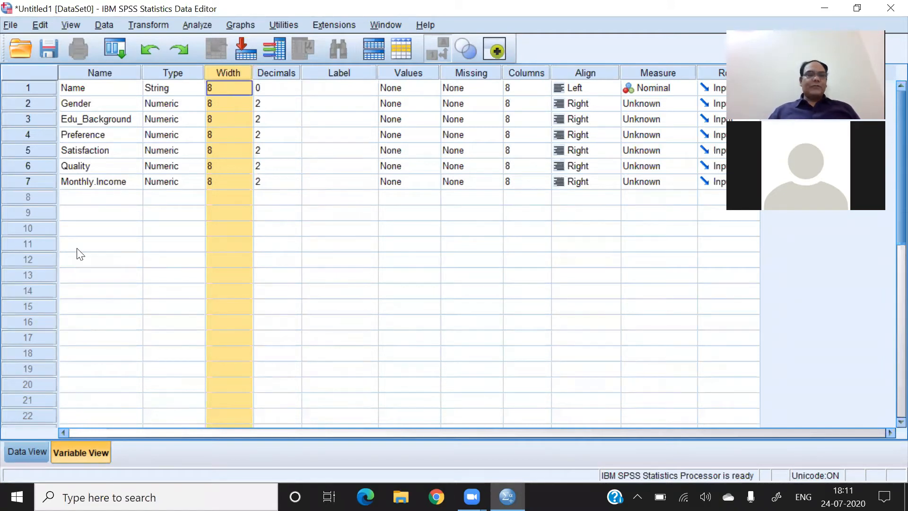
pyautogui.click(25, 451)
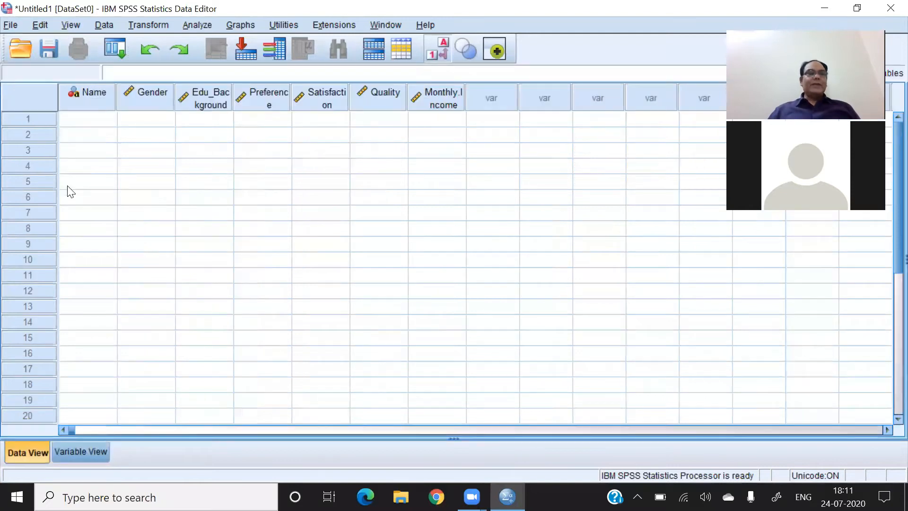
pyautogui.click(96, 124)
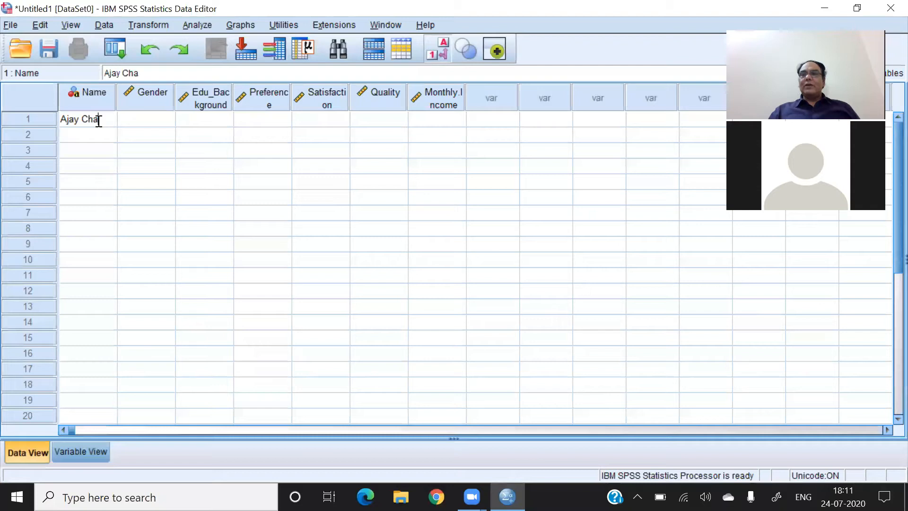
pyautogui.click(91, 135)
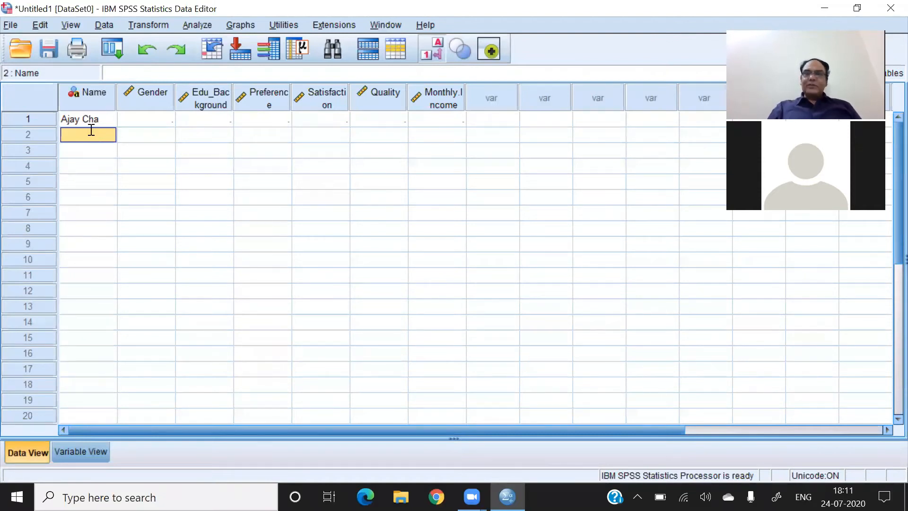
pyautogui.write('Amitab')
pyautogui.write('h')
pyautogui.write('c')
pyautogui.press('BackSpace')
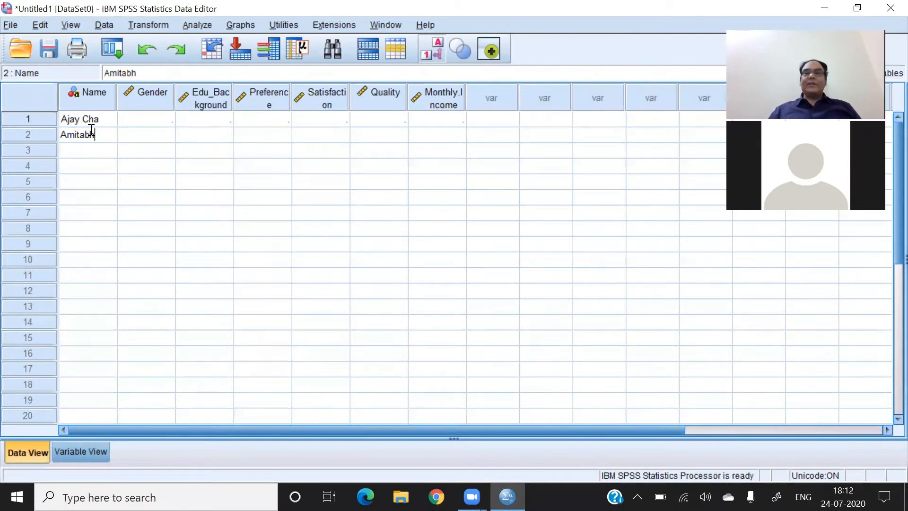
# - Set the Width of the Name variable to 16 in Variable View
pyautogui.click(88, 448)
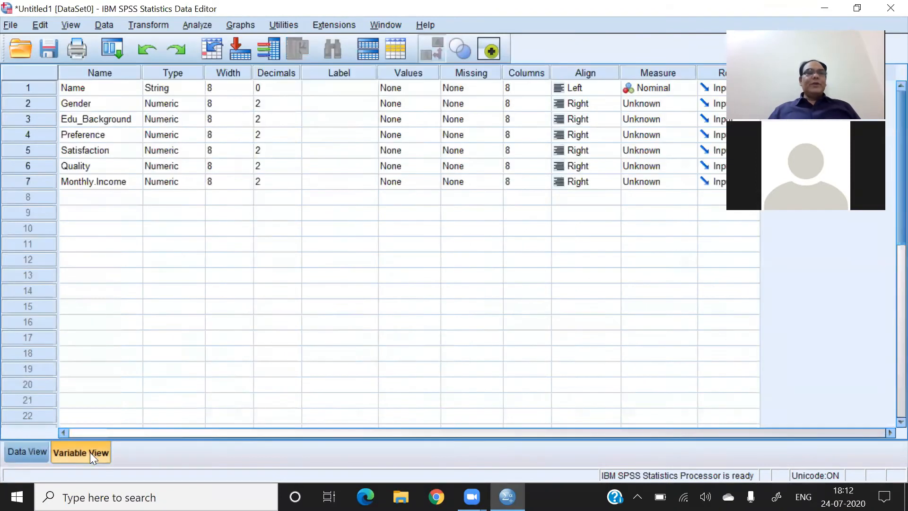
pyautogui.click(243, 91)
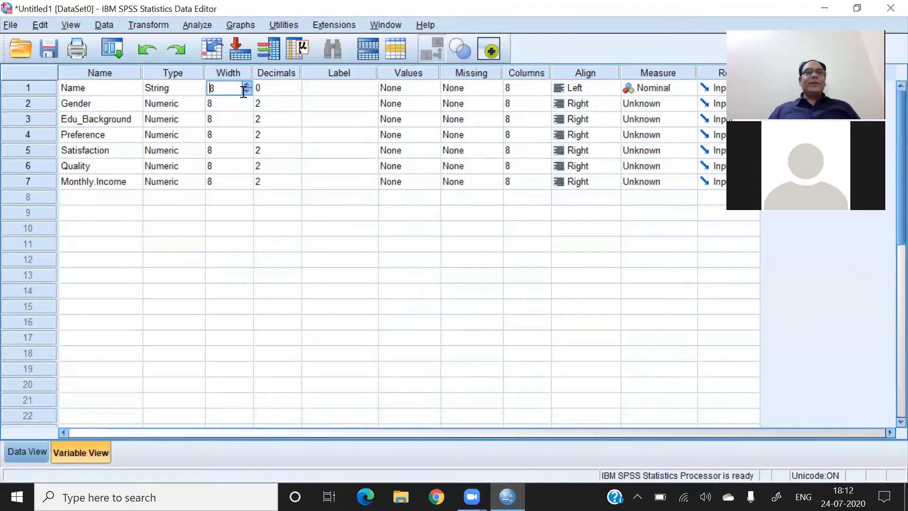
pyautogui.click(246, 84)
pyautogui.click(246, 84)
pyautogui.click(246, 83)
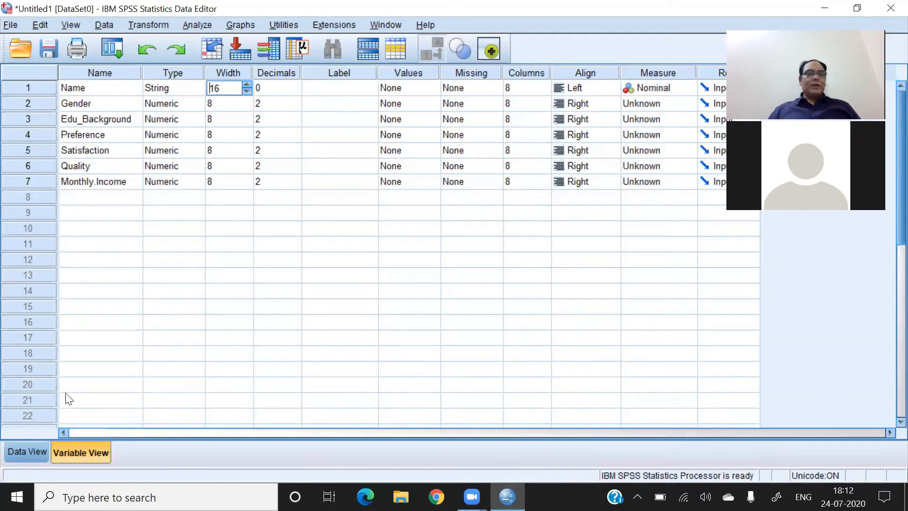
# - Complete both respondents' names with their surnames in Data View and widen the Name column to fit them
pyautogui.click(32, 448)
pyautogui.click(109, 124)
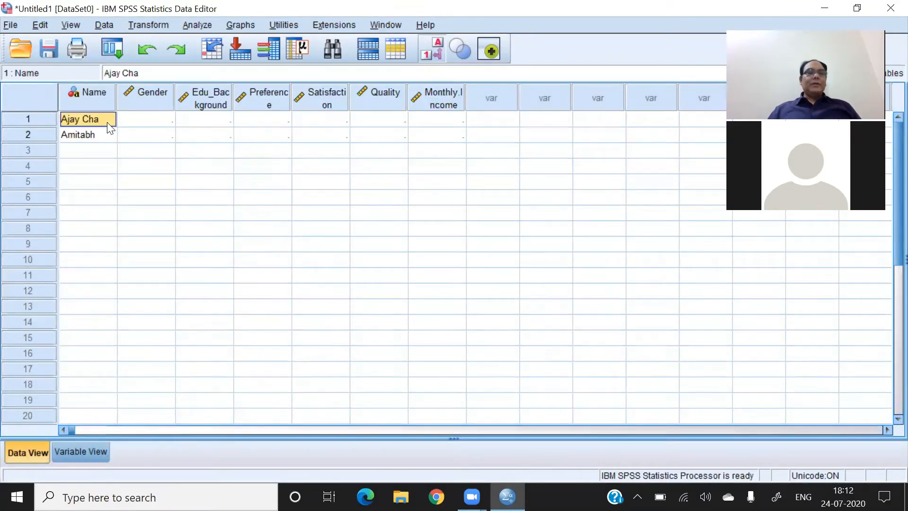
pyautogui.doubleClick(108, 122)
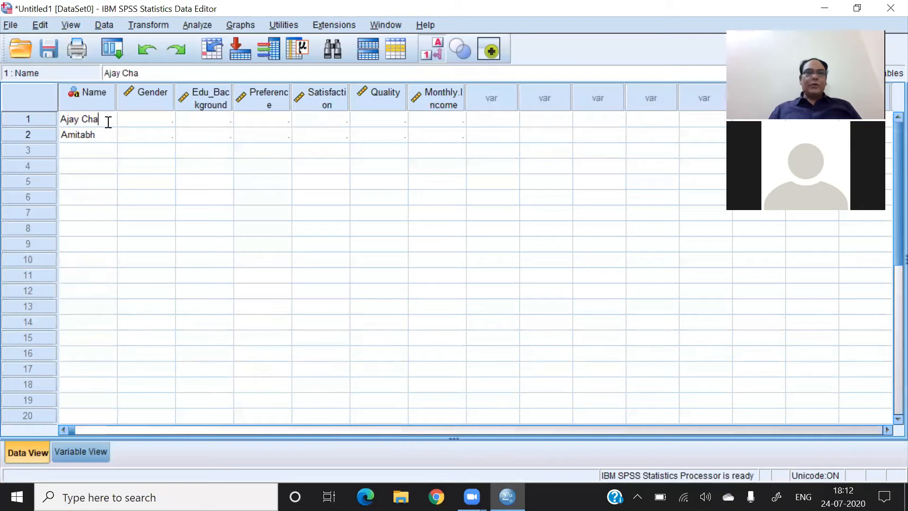
pyautogui.doubleClick(105, 134)
pyautogui.write('bacchan')
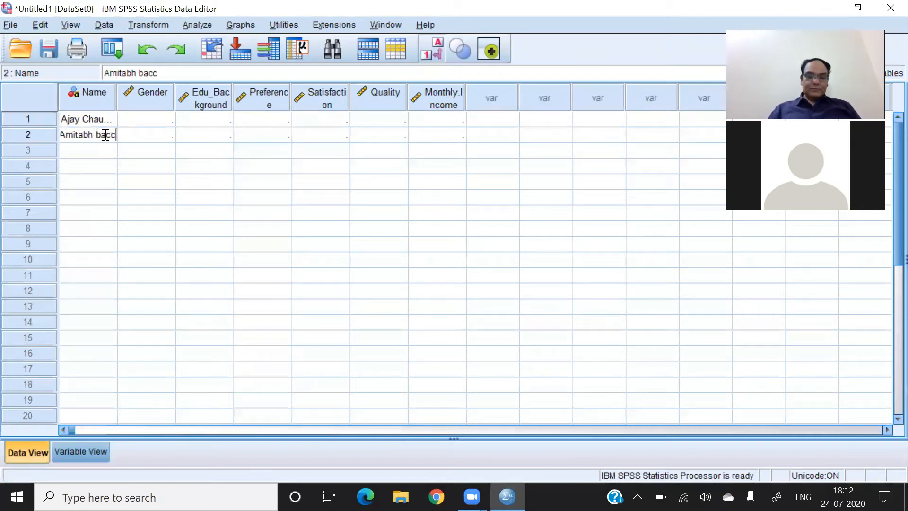
pyautogui.click(100, 150)
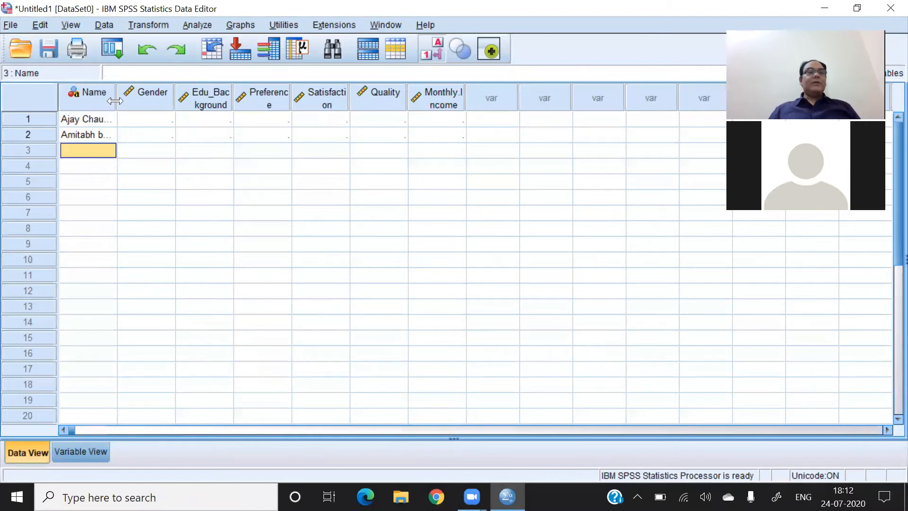
pyautogui.moveTo(115, 99); pyautogui.dragTo(146, 96)
# - Set the decimals of the Gender variable to 0 in Variable View
pyautogui.click(77, 458)
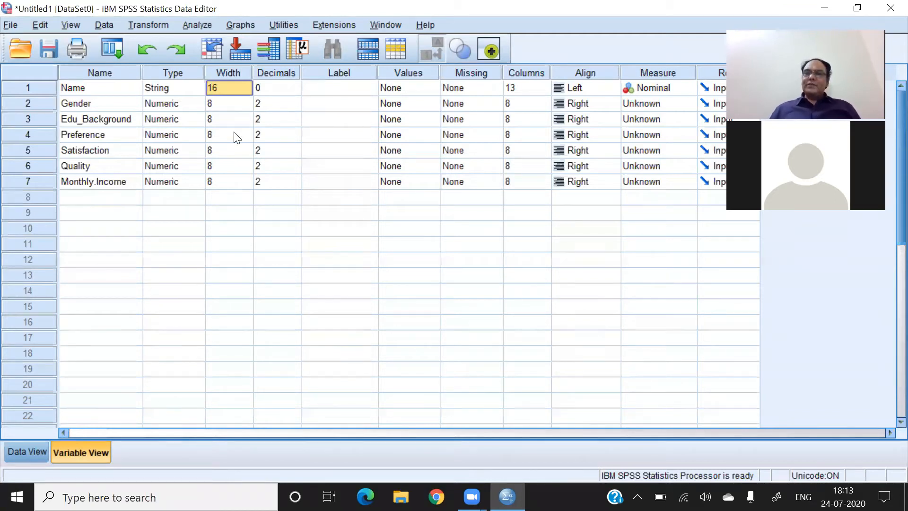
pyautogui.click(289, 103)
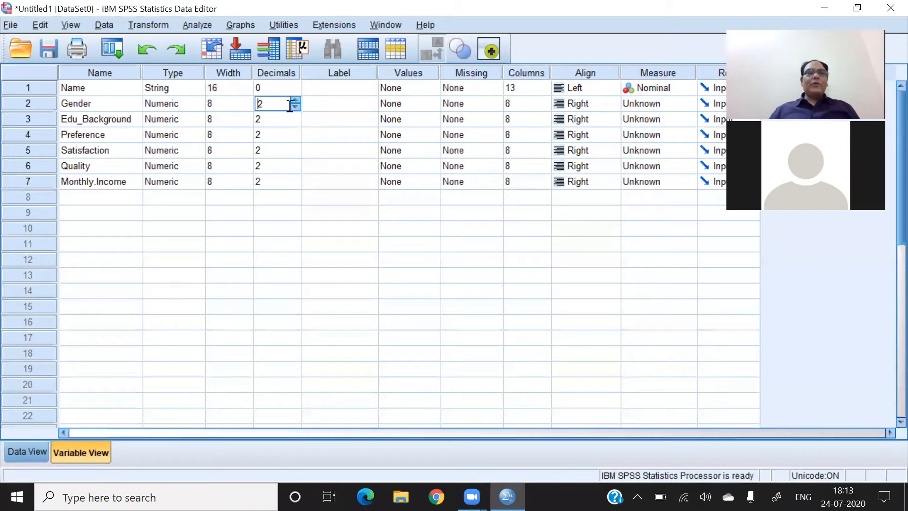
pyautogui.click(297, 100)
pyautogui.click(297, 100)
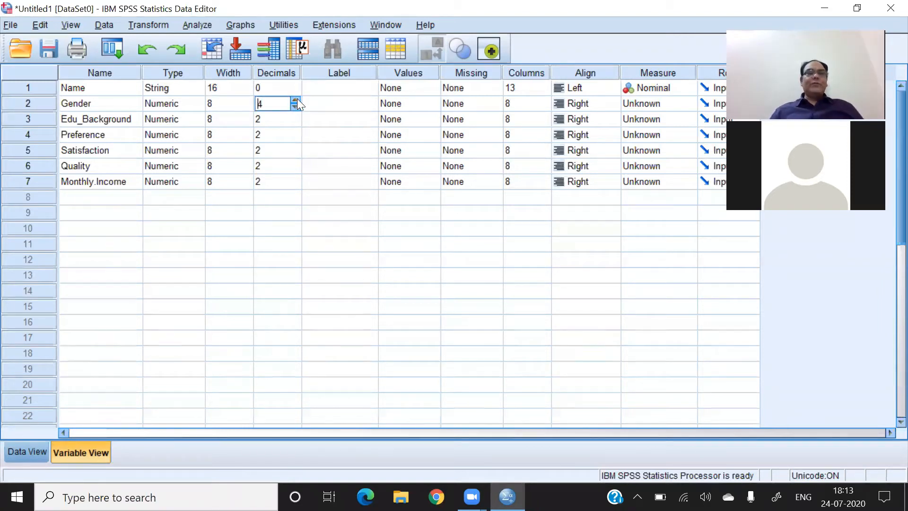
pyautogui.click(296, 106)
pyautogui.click(296, 106)
pyautogui.click(296, 106)
pyautogui.click(296, 106)
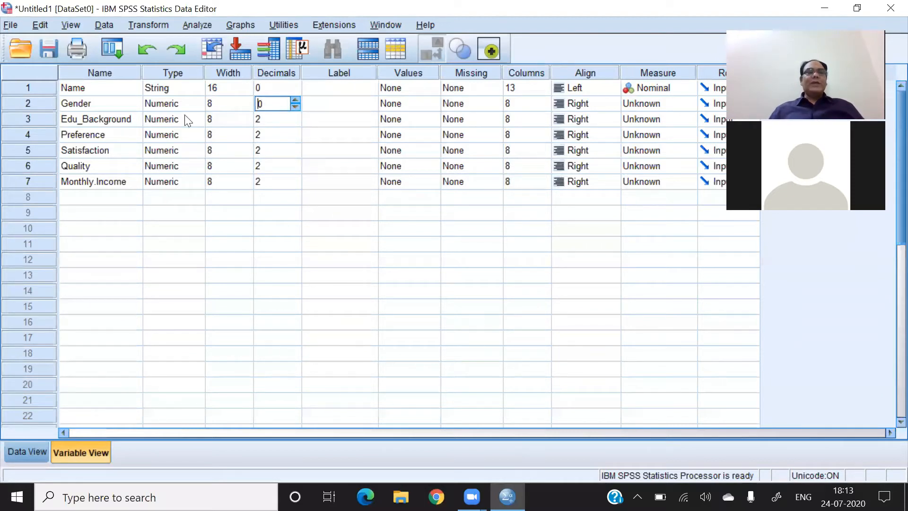
# - Set the decimals of the Edu_Background and Preference variables to 0
pyautogui.click(294, 122)
pyautogui.click(295, 122)
pyautogui.click(296, 122)
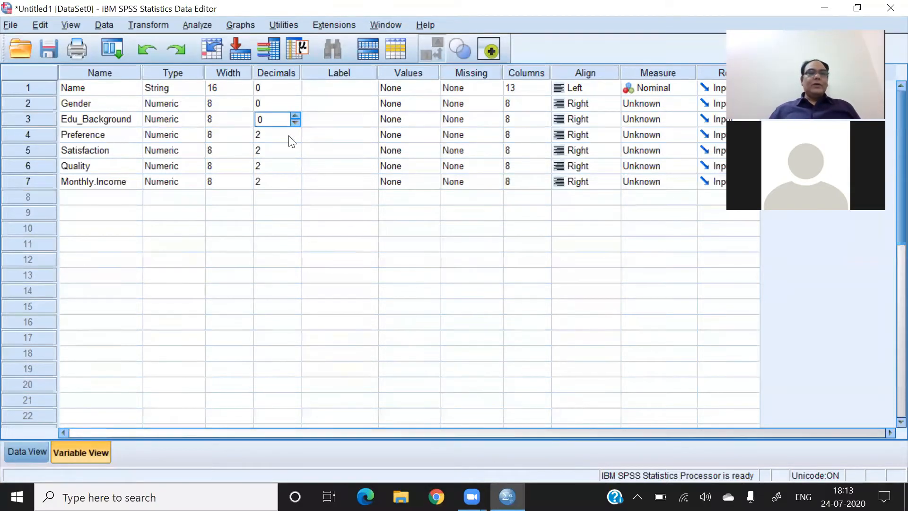
pyautogui.click(293, 136)
pyautogui.click(294, 138)
pyautogui.click(293, 138)
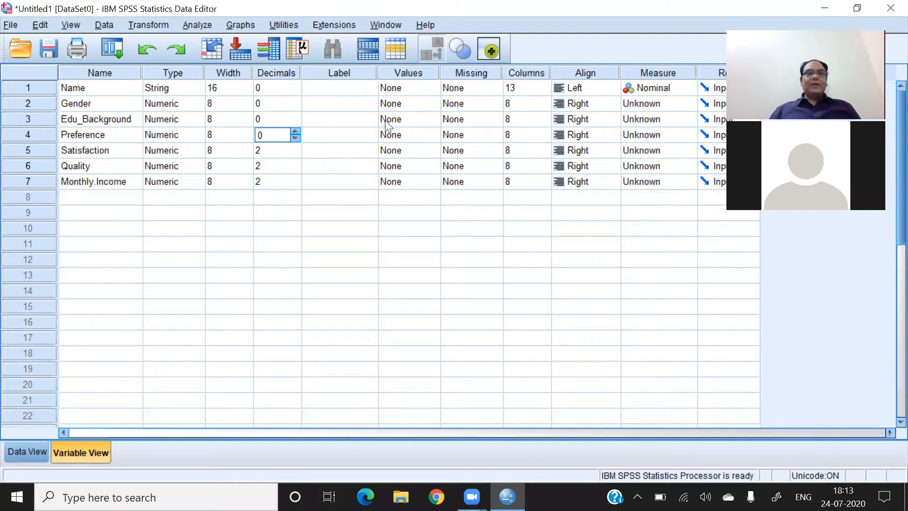
# - Widen the Label column and give the Edu_Background variable the label Education Background
pyautogui.moveTo(380, 70); pyautogui.dragTo(466, 66)
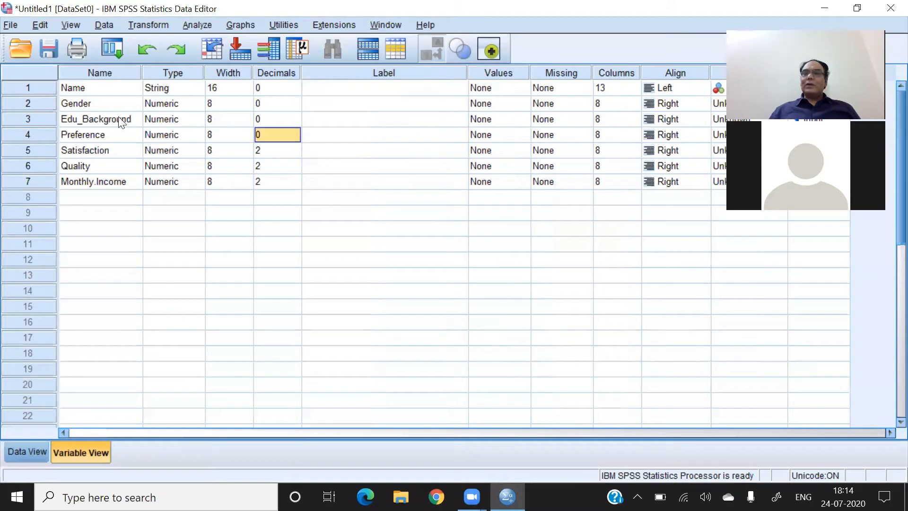
pyautogui.click(326, 118)
pyautogui.write('Ed')
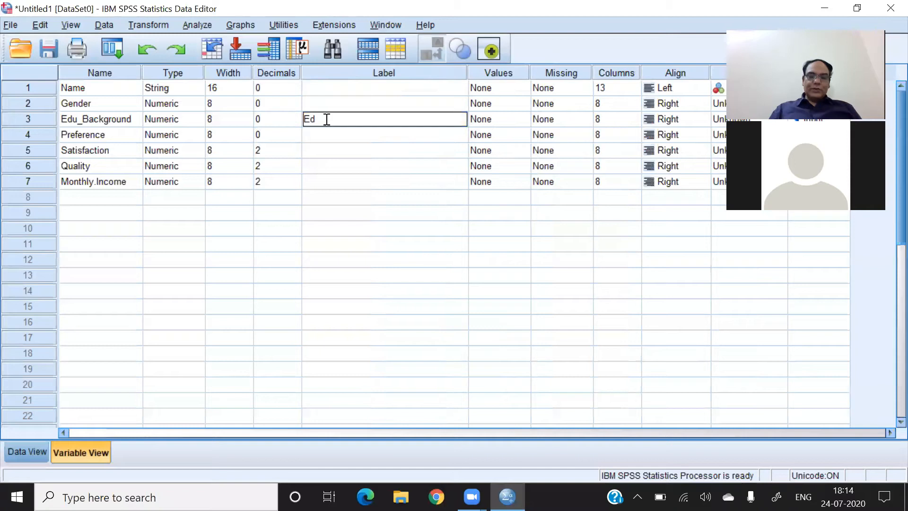
pyautogui.write('ucation Ba')
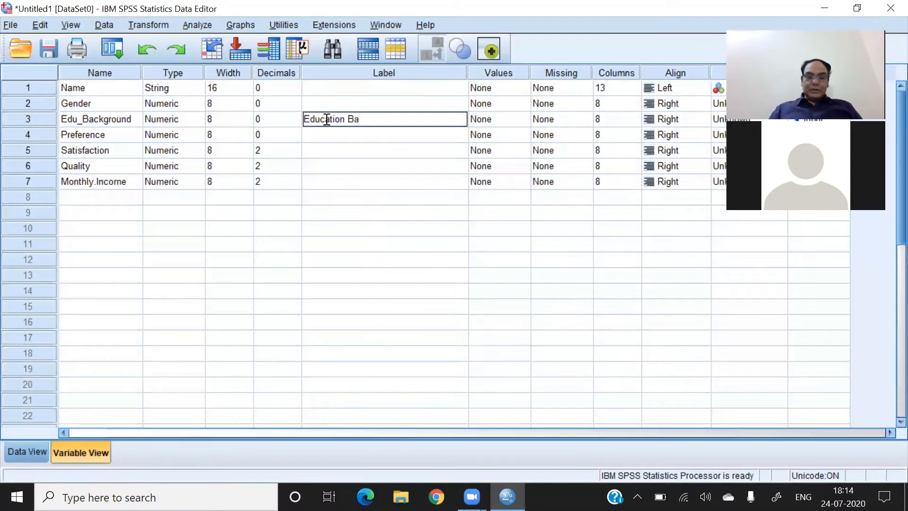
pyautogui.write('ckground')
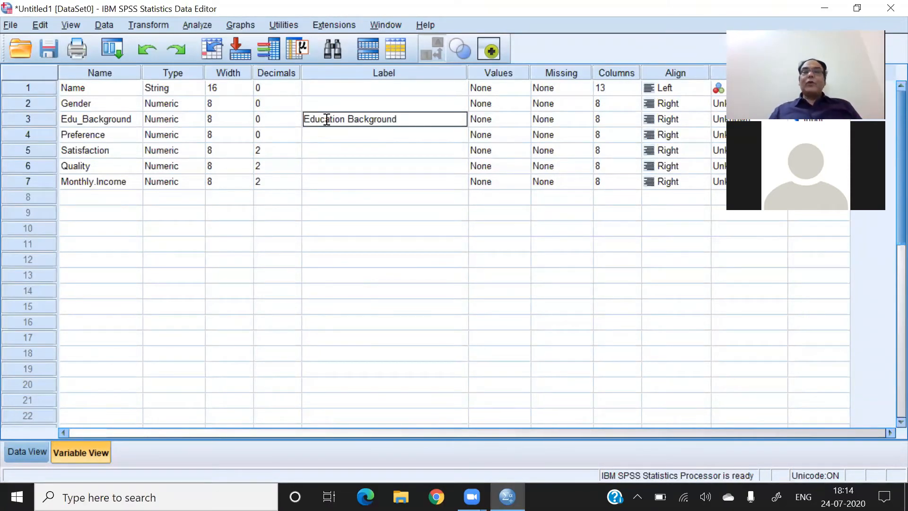
pyautogui.press('Return')
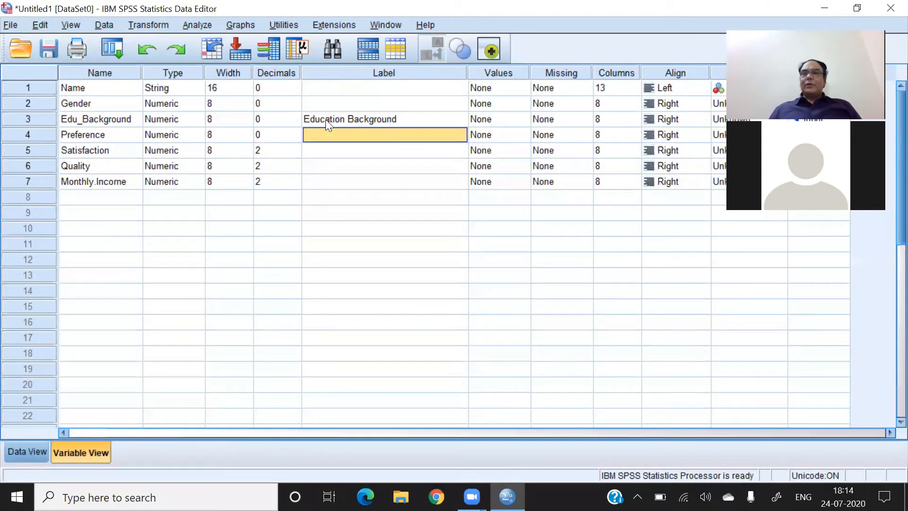
pyautogui.click(369, 117)
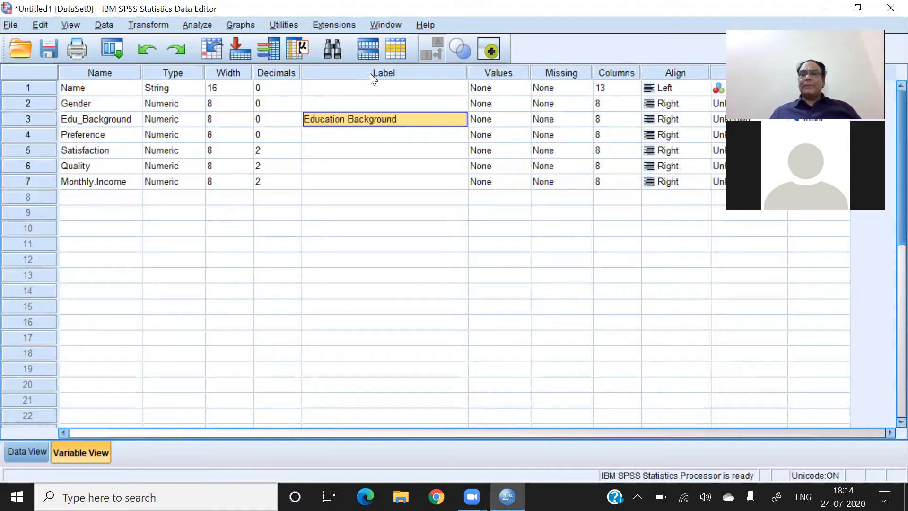
pyautogui.click(88, 200)
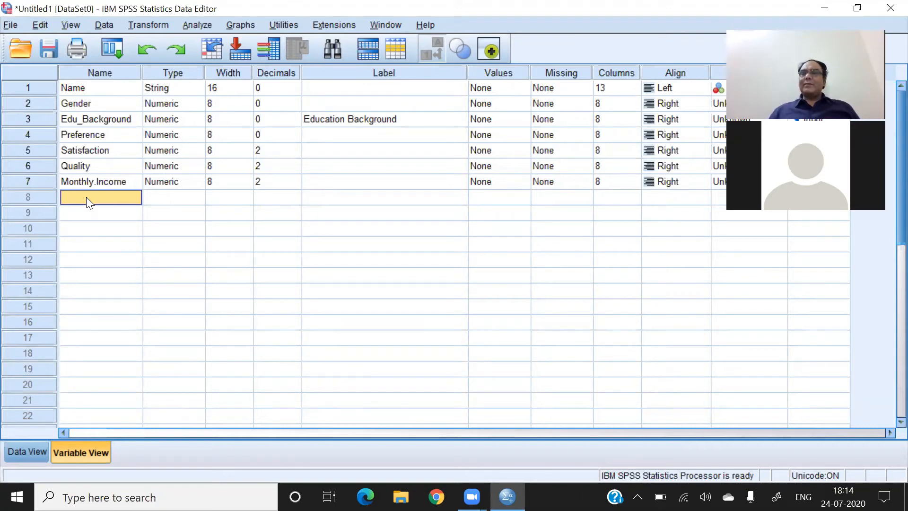
# - Add the variables stress1 and stress2 in the rows below Monthly.Income
pyautogui.write('stress1')
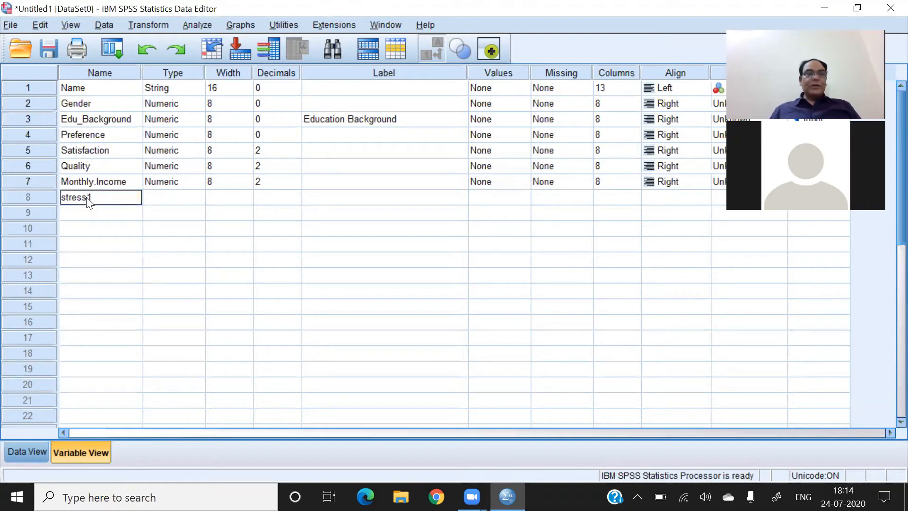
pyautogui.press('Return')
pyautogui.write('sr=')
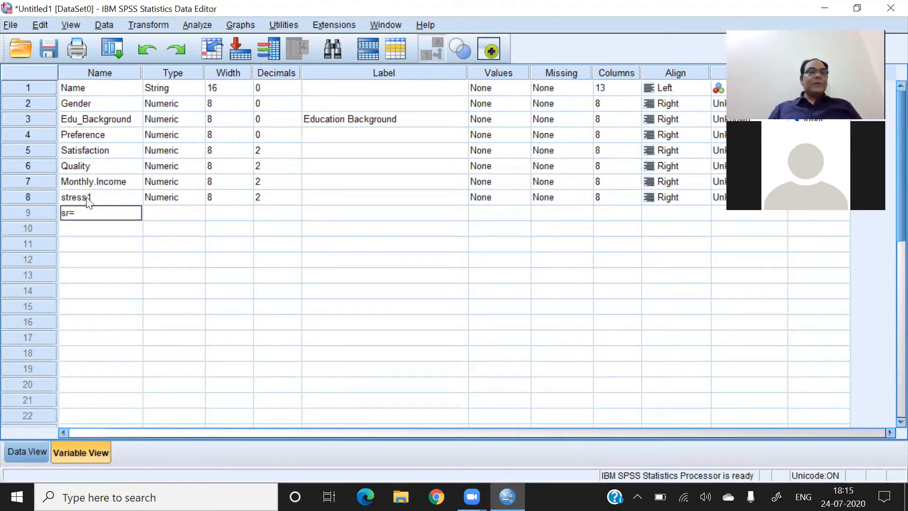
pyautogui.press('BackSpace')
pyautogui.write('tress2')
pyautogui.press('Return')
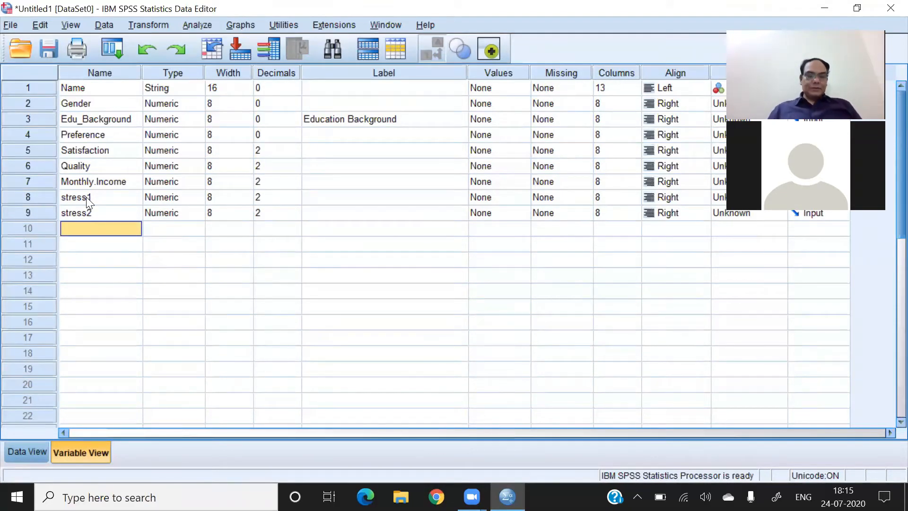
# - Add three more variables named stress3, stress4 and stress5 below stress2
pyautogui.write('stress')
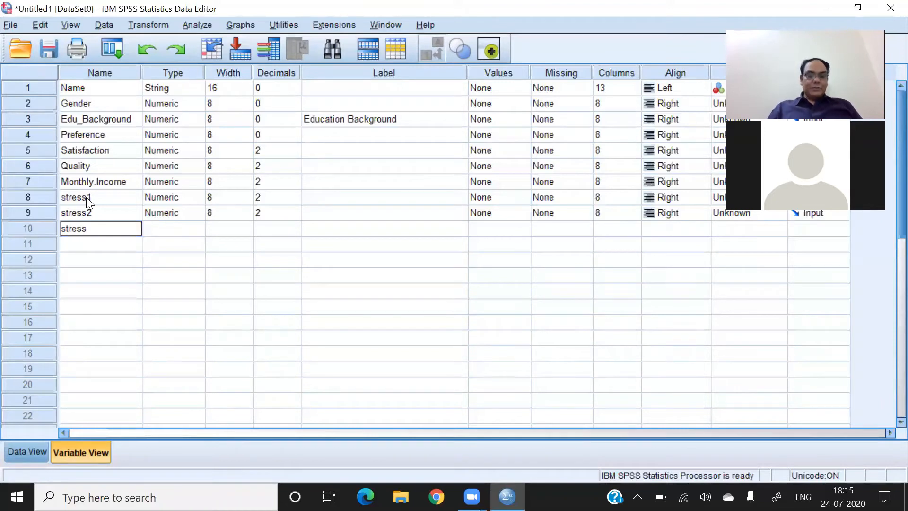
pyautogui.write('3')
pyautogui.press('Return')
pyautogui.write('stress4')
pyautogui.press('Return')
pyautogui.write('stress5')
pyautogui.press('Return')
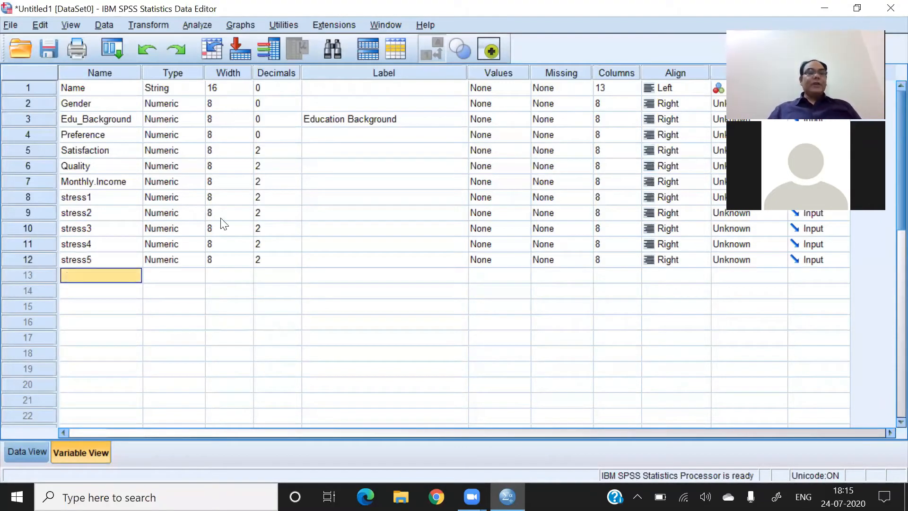
# - Give stress1 the label "I am feeling grustrated" and stress2 the label "My BP increases"
pyautogui.click(332, 204)
pyautogui.write('I am')
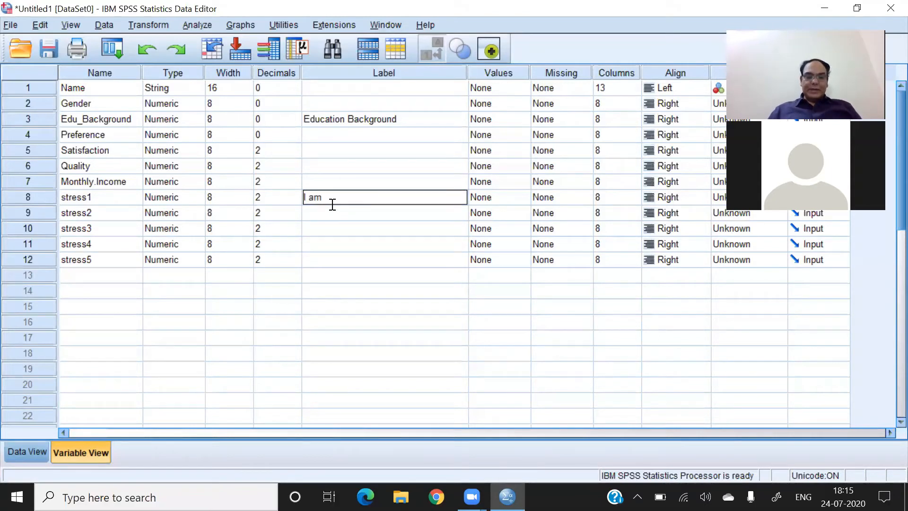
pyautogui.write(' feeling g')
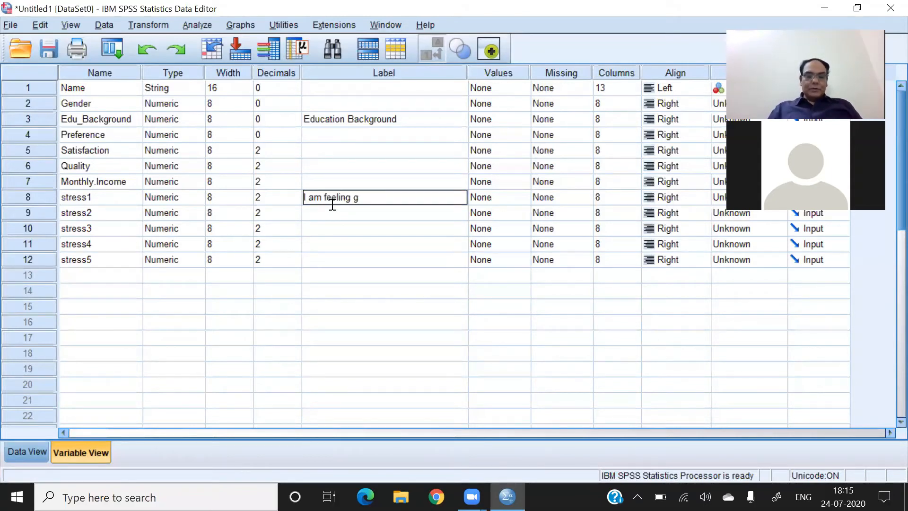
pyautogui.write('rustrated')
pyautogui.click(335, 210)
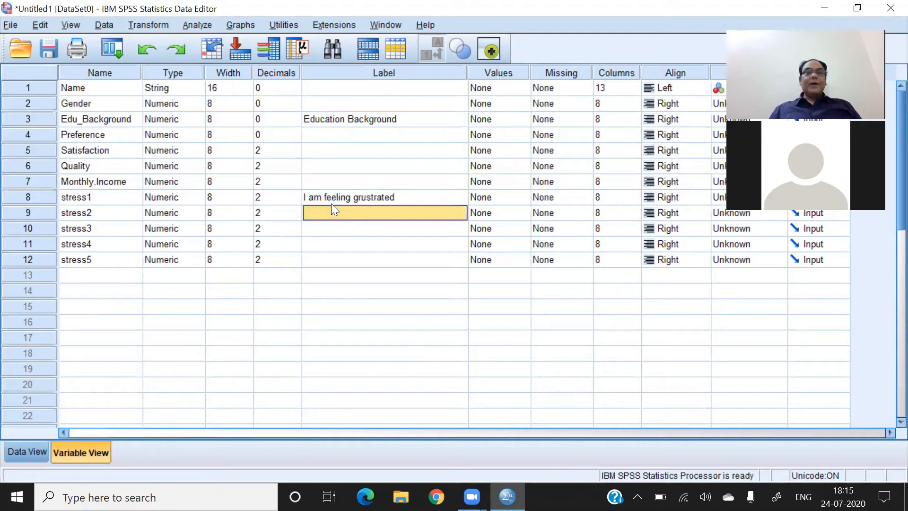
pyautogui.write('My')
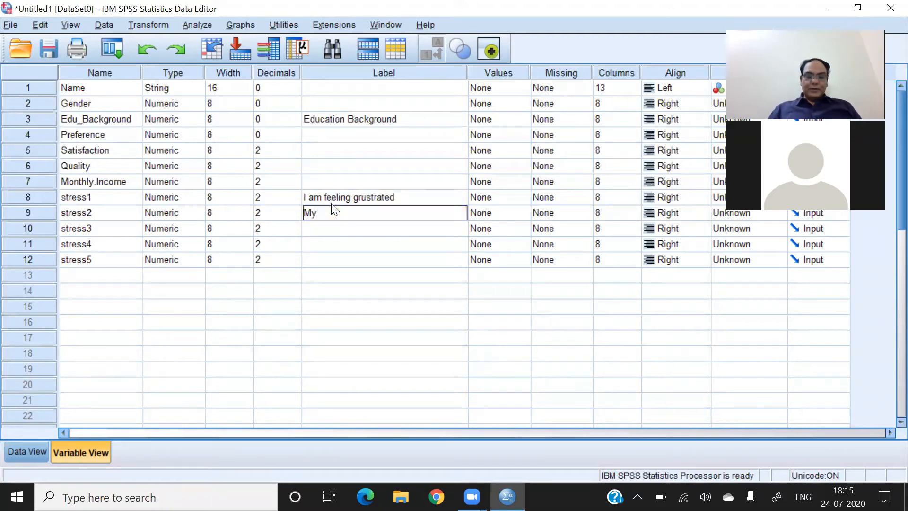
pyautogui.write(' BP increases')
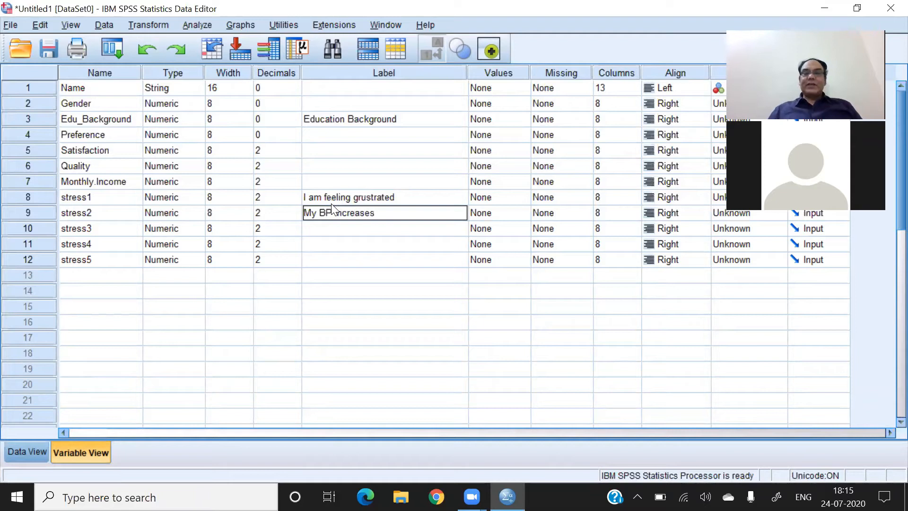
pyautogui.click(345, 232)
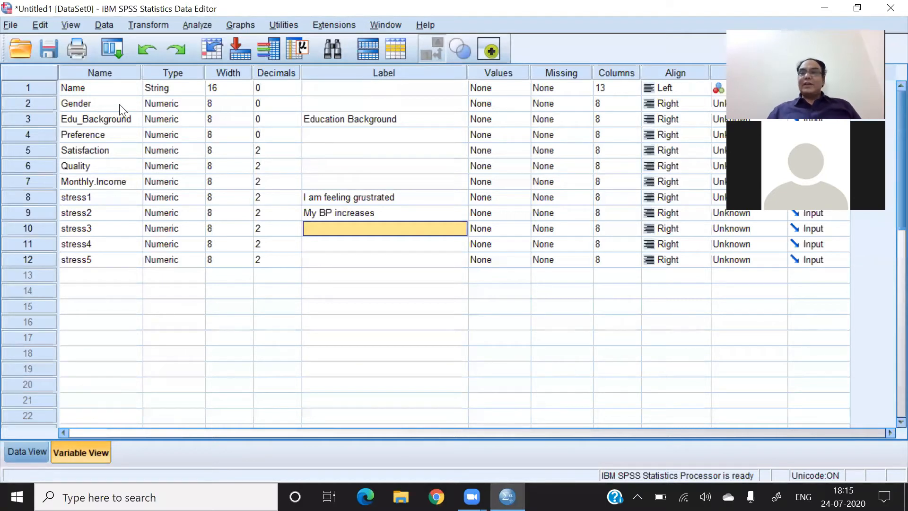
pyautogui.click(525, 105)
pyautogui.click(525, 105)
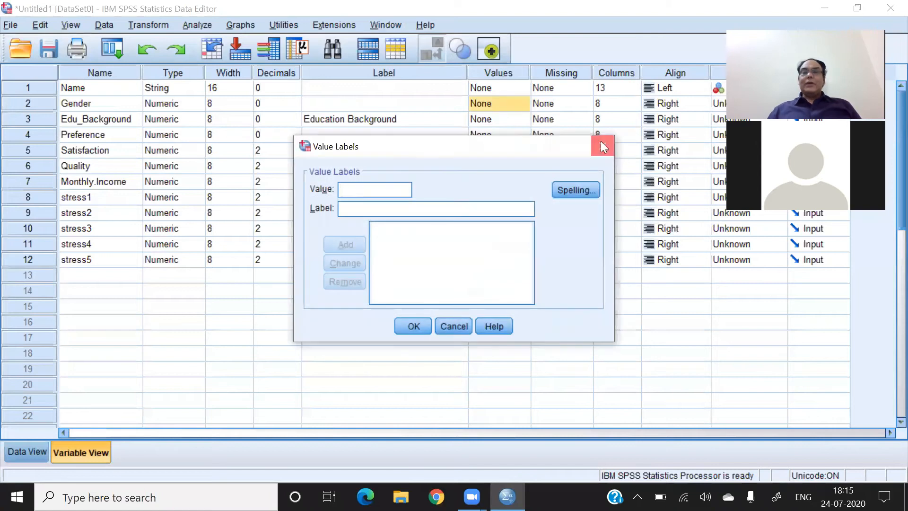
pyautogui.click(603, 146)
# - Define the value labels 1 = Male and 2 = Female for the Gender variable
pyautogui.click(526, 102)
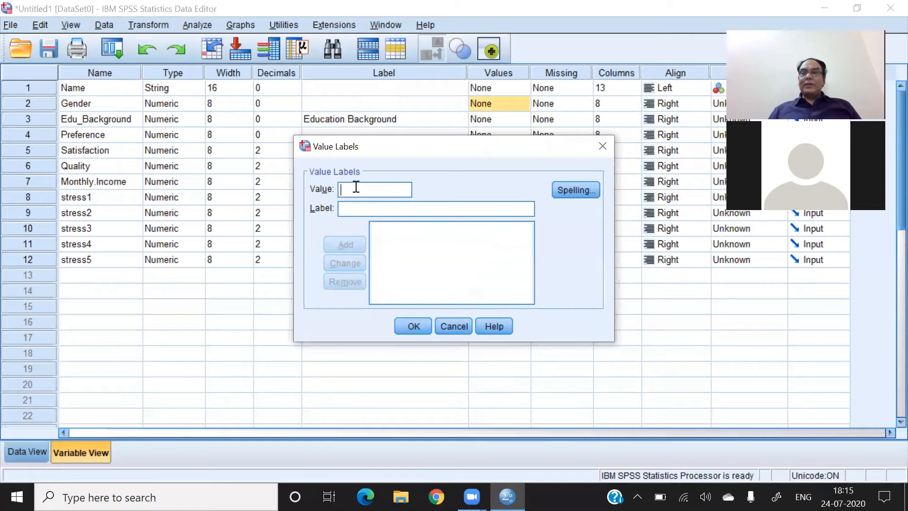
pyautogui.write('1')
pyautogui.click(351, 209)
pyautogui.write('Male')
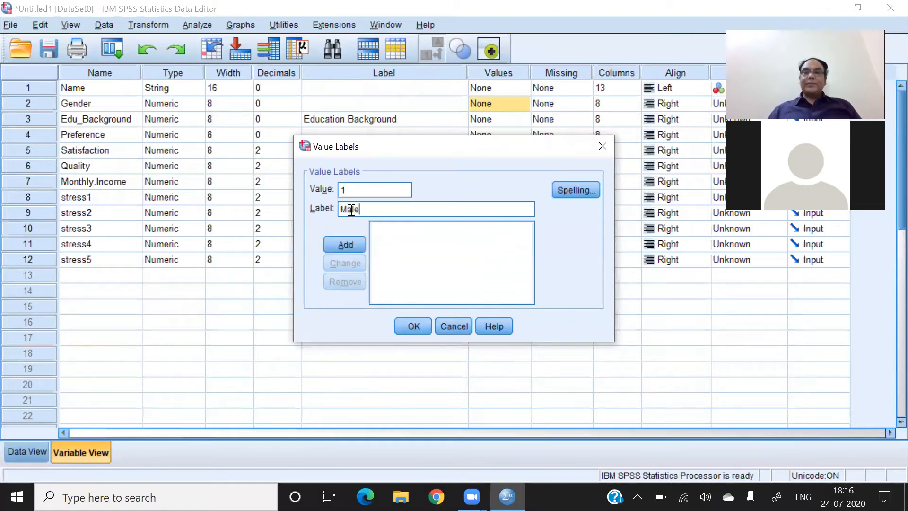
pyautogui.click(348, 248)
pyautogui.click(347, 189)
pyautogui.write('2')
pyautogui.click(347, 211)
pyautogui.write('Female')
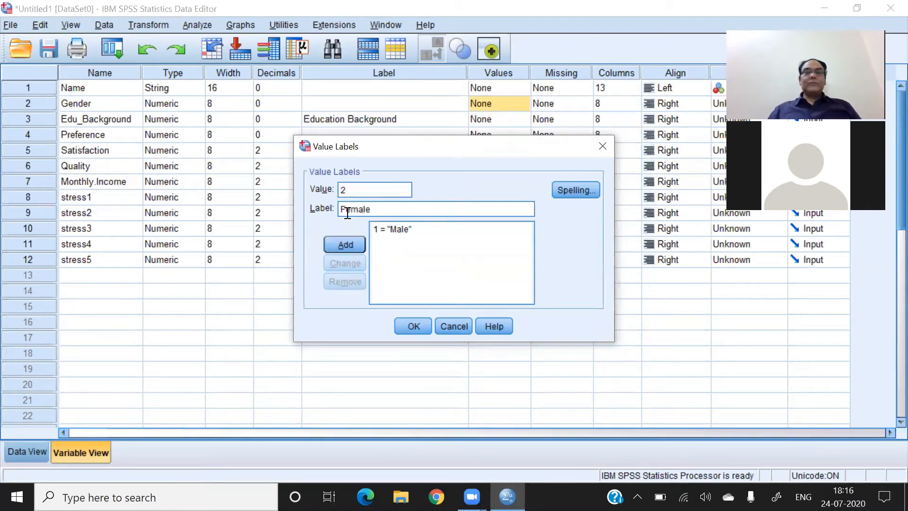
pyautogui.click(346, 245)
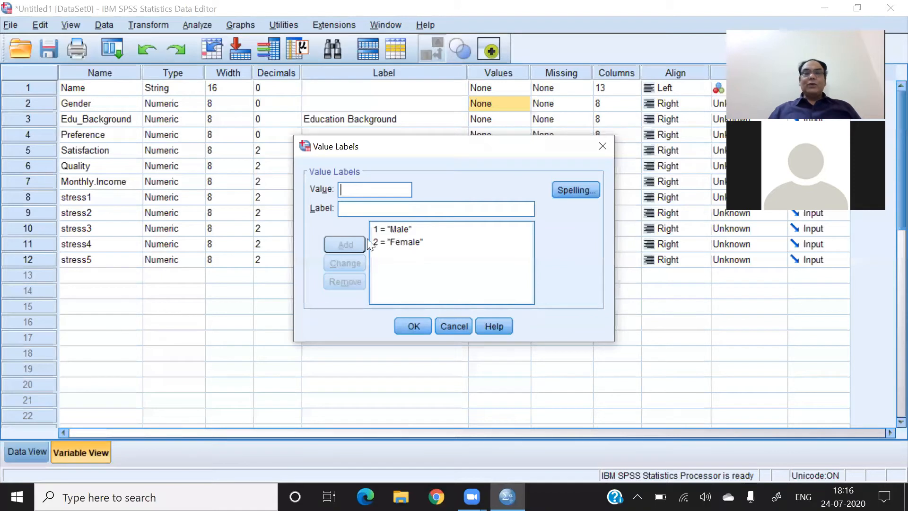
pyautogui.click(416, 325)
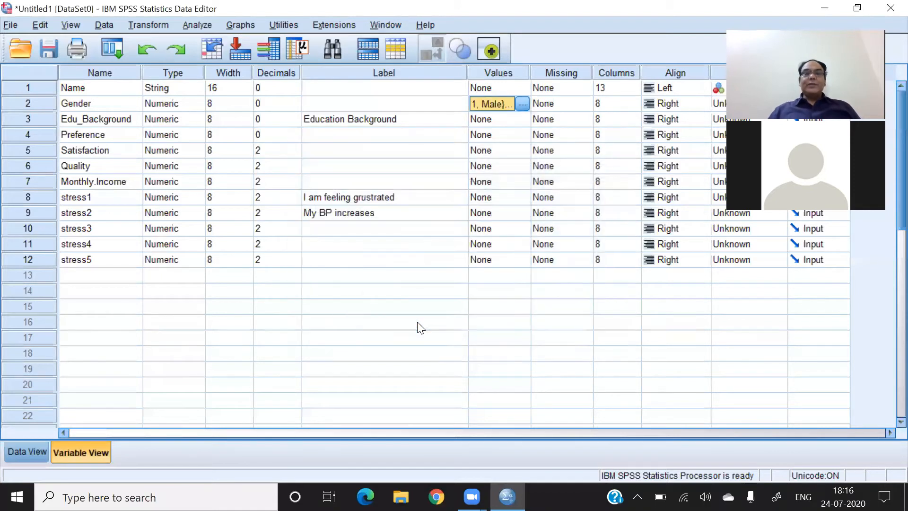
# - Start the value labels of the Edu_Background variable with 1 = MBA
pyautogui.click(104, 119)
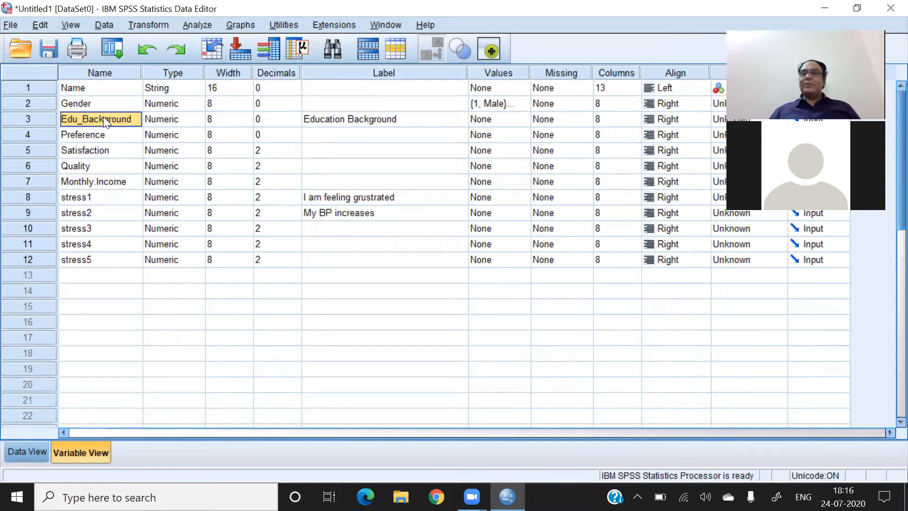
pyautogui.click(523, 118)
pyautogui.click(523, 118)
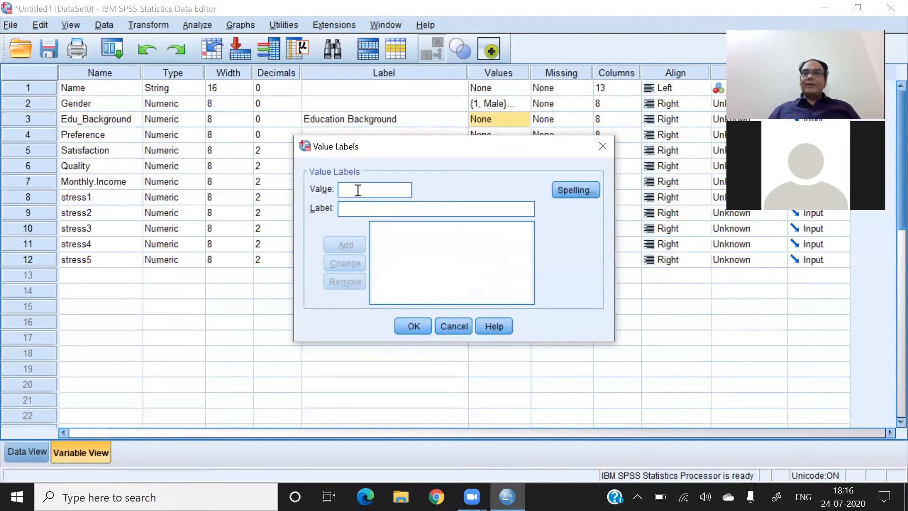
pyautogui.write('1')
pyautogui.click(357, 208)
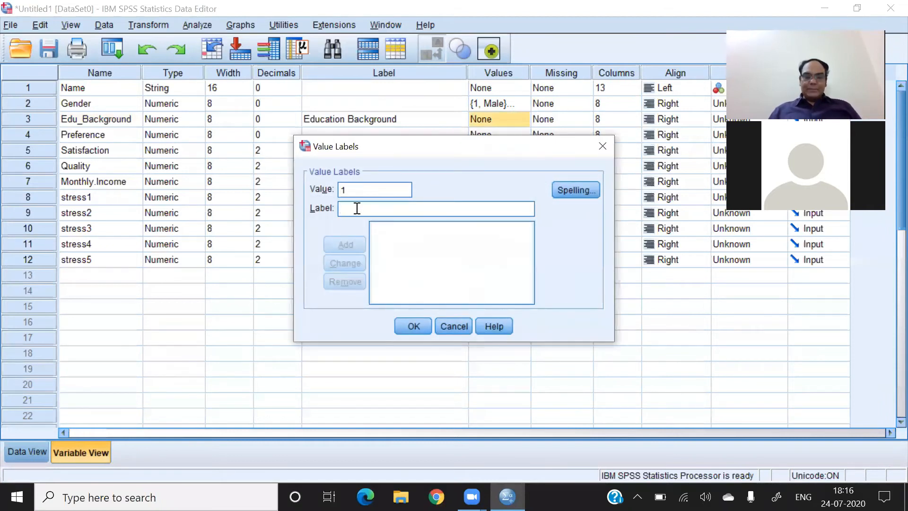
pyautogui.write('MBA')
pyautogui.click(349, 246)
# - Add the value labels 2 = Mtech and 3 = MCA for Edu_Background
pyautogui.write('2')
pyautogui.click(349, 209)
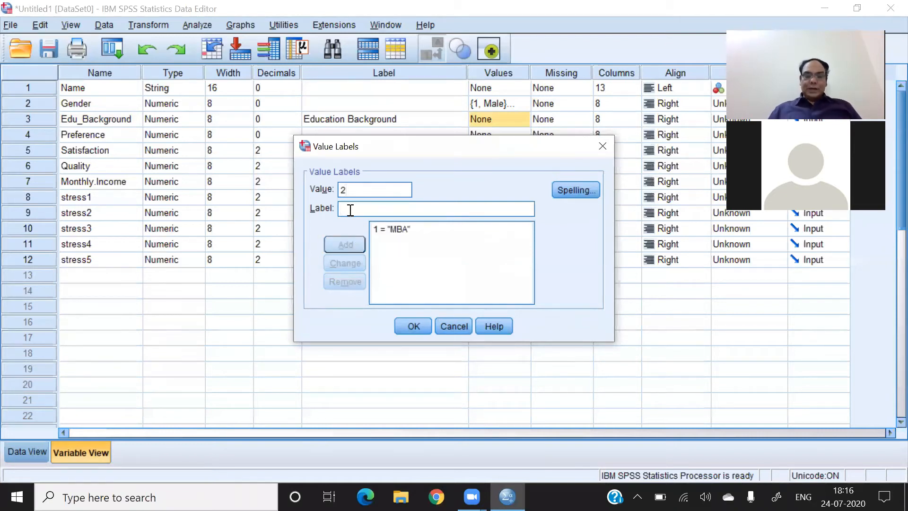
pyautogui.write('MBech')
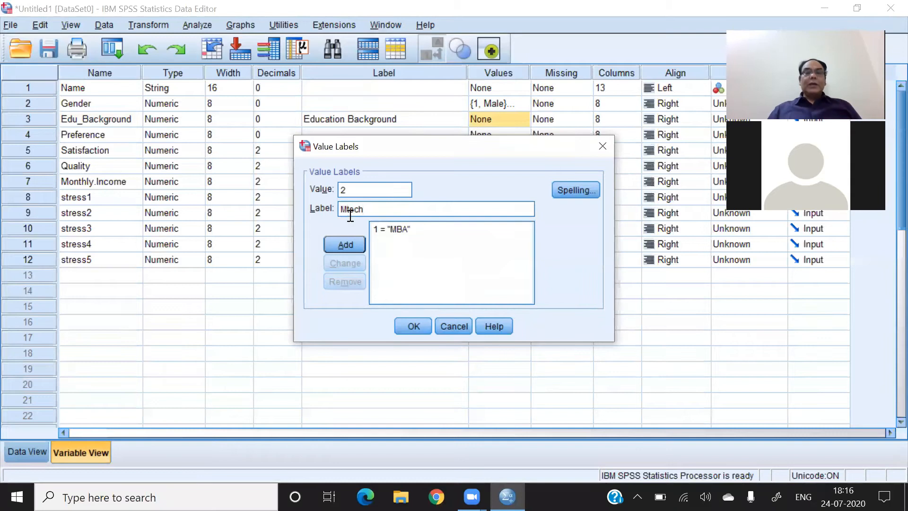
pyautogui.click(349, 242)
pyautogui.write('3')
pyautogui.click(347, 210)
pyautogui.write('MCA')
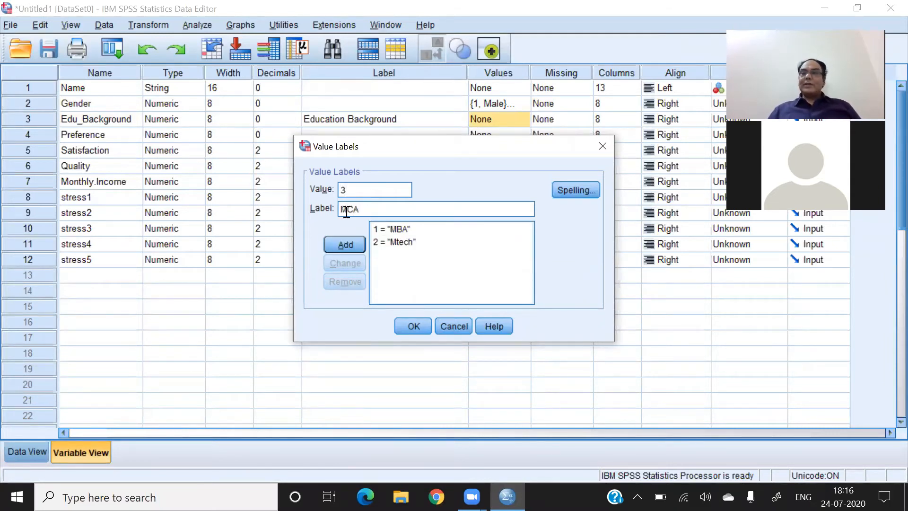
pyautogui.click(343, 244)
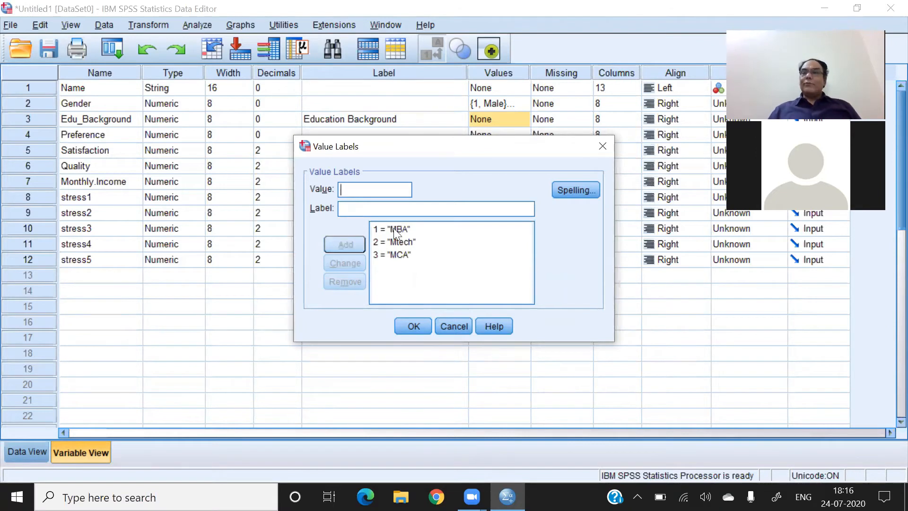
# - Change the label of value 2 to MTech and apply the Edu_Background value labels
pyautogui.click(398, 255)
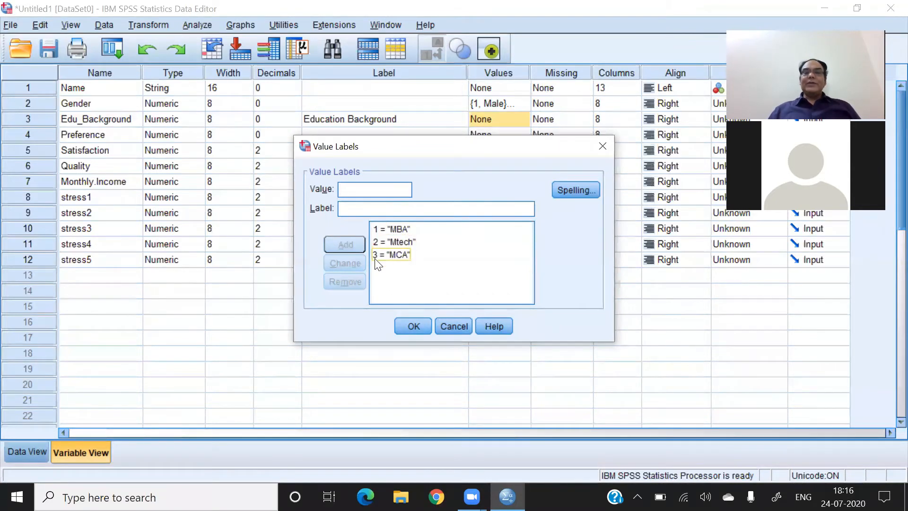
pyautogui.click(406, 243)
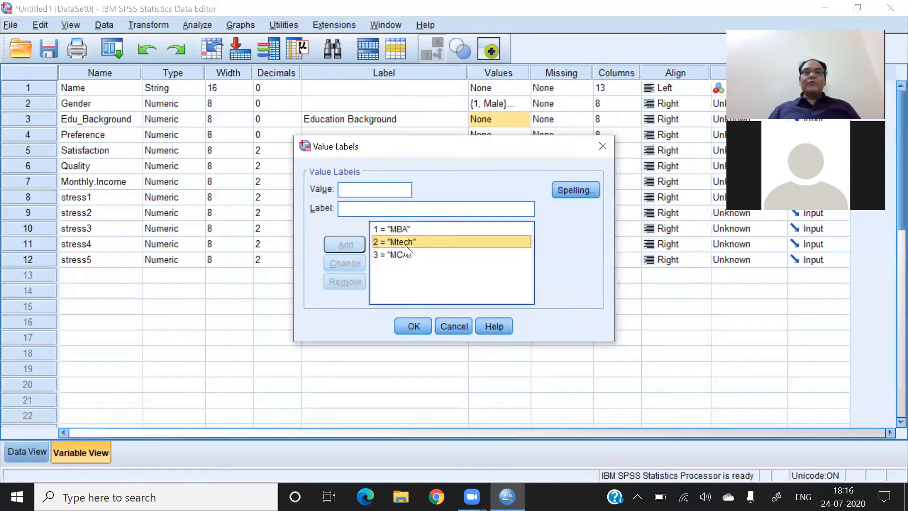
pyautogui.click(350, 214)
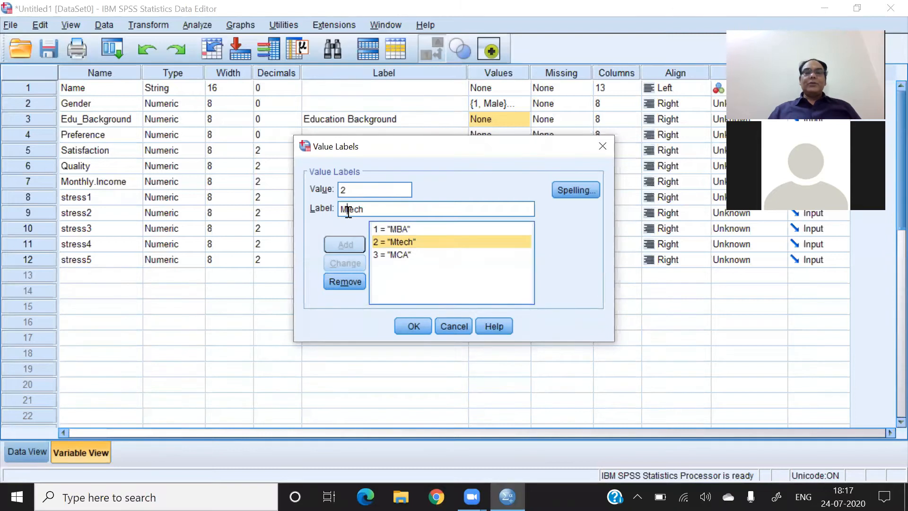
pyautogui.press('BackSpace')
pyautogui.write('T')
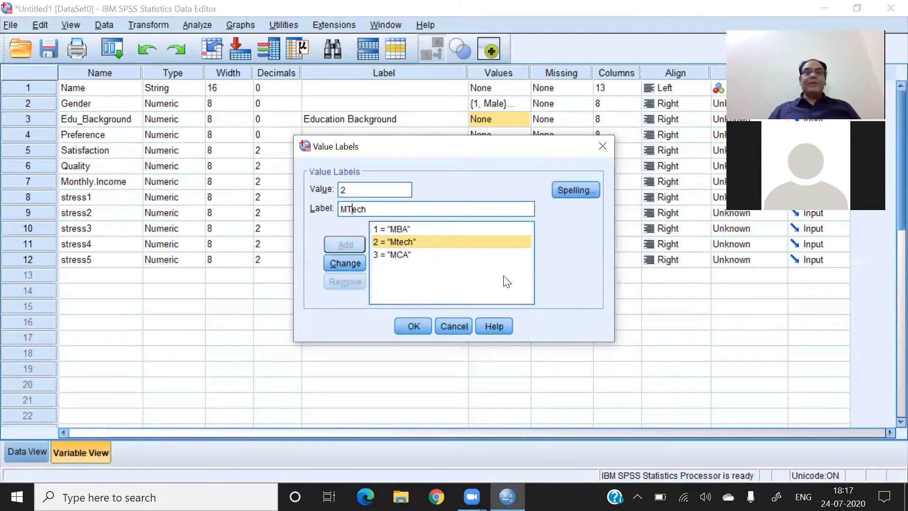
pyautogui.click(350, 265)
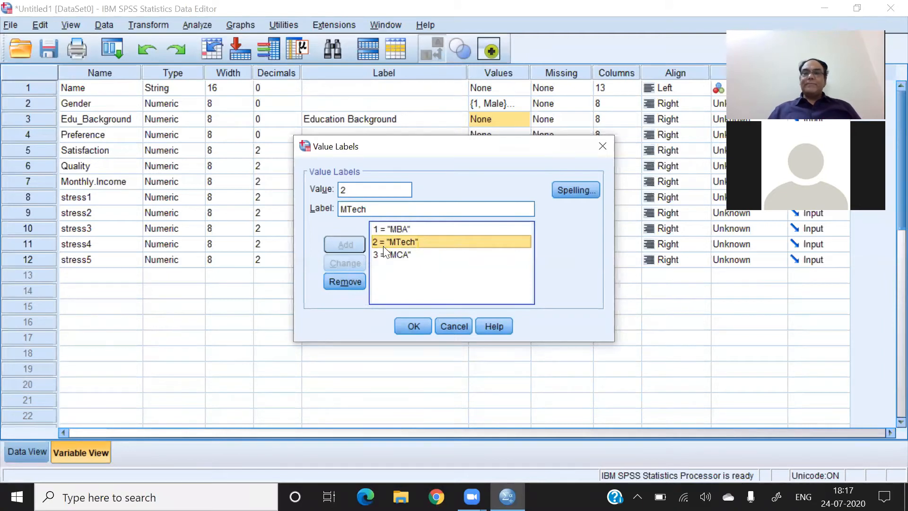
pyautogui.click(416, 328)
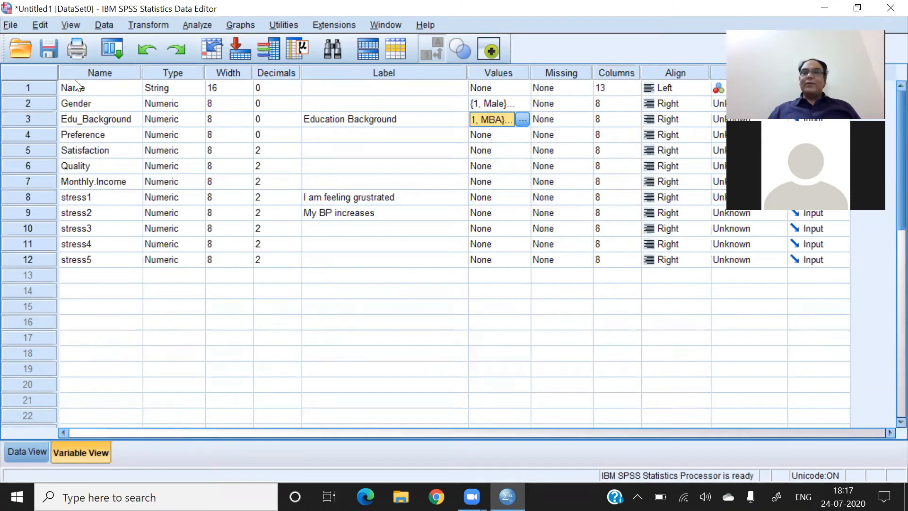
# - Highlight the Missing and Columns attributes in Variable View, and widen the stress1 column in Data View
pyautogui.click(563, 73)
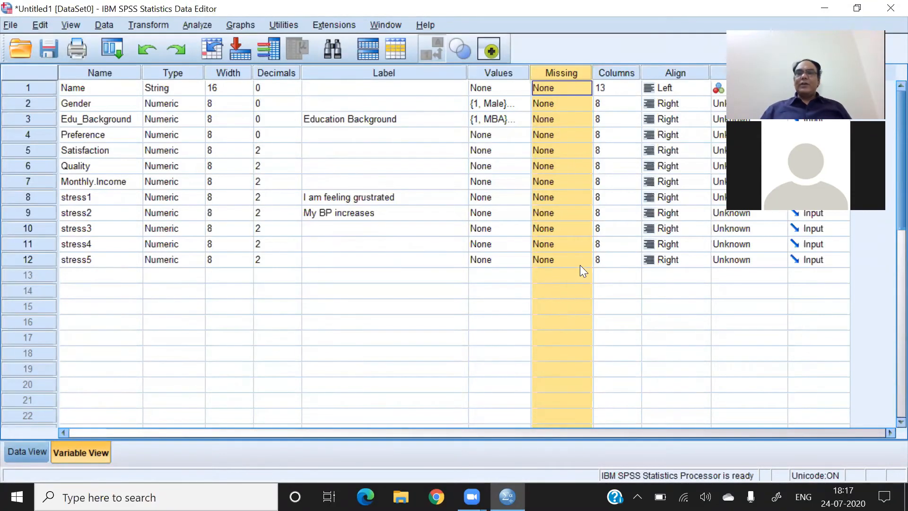
pyautogui.click(617, 69)
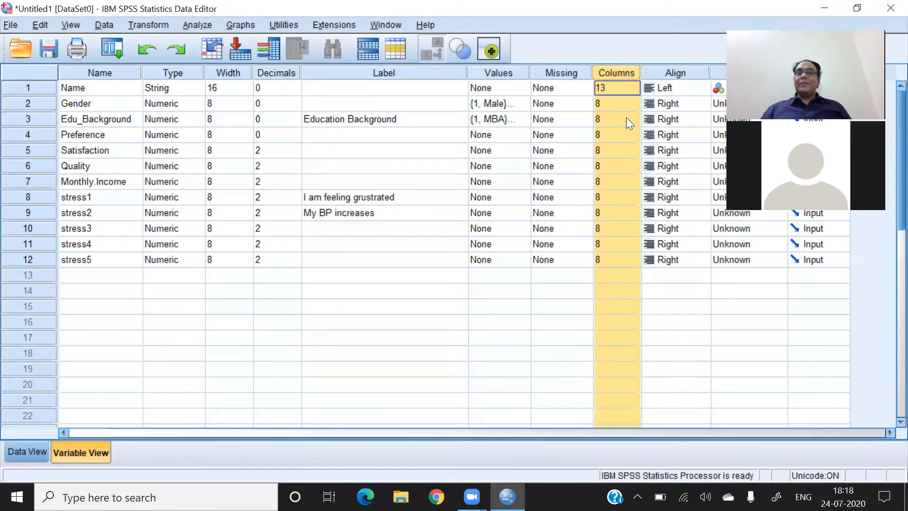
pyautogui.click(19, 455)
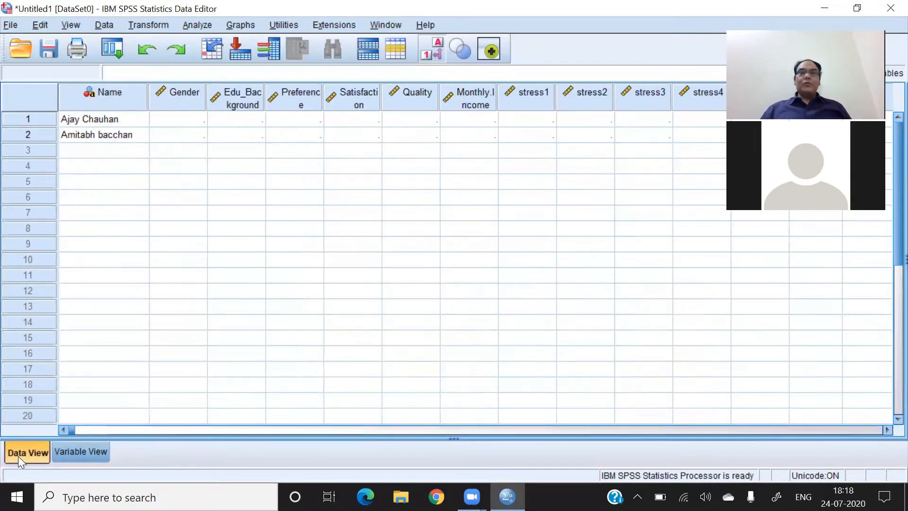
pyautogui.moveTo(553, 103); pyautogui.dragTo(671, 77)
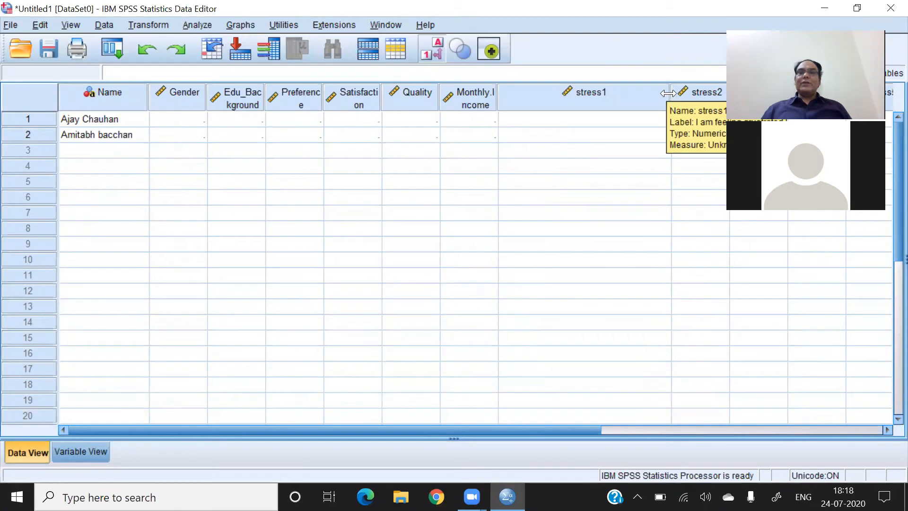
# - Narrow the stress1 column in Data View to a width of 7, and return to the Columns attribute in Variable View
pyautogui.moveTo(669, 93); pyautogui.dragTo(548, 103)
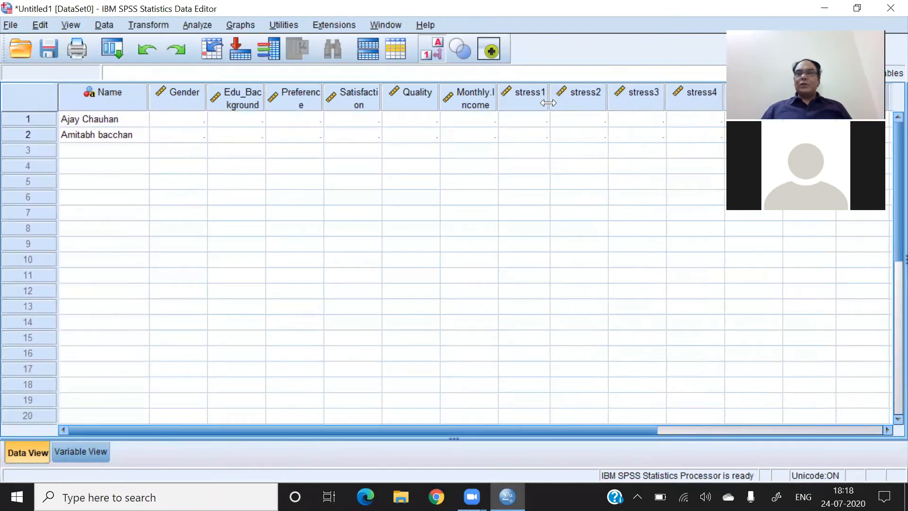
pyautogui.click(80, 452)
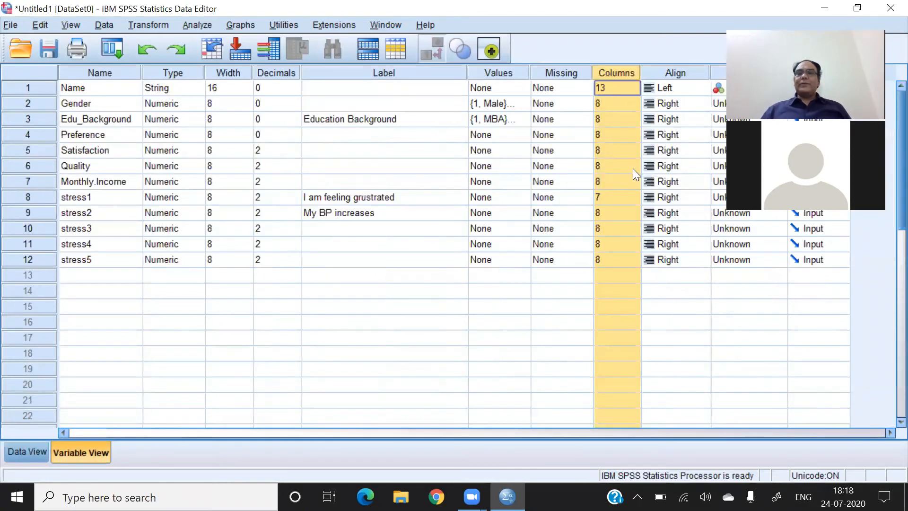
pyautogui.click(620, 213)
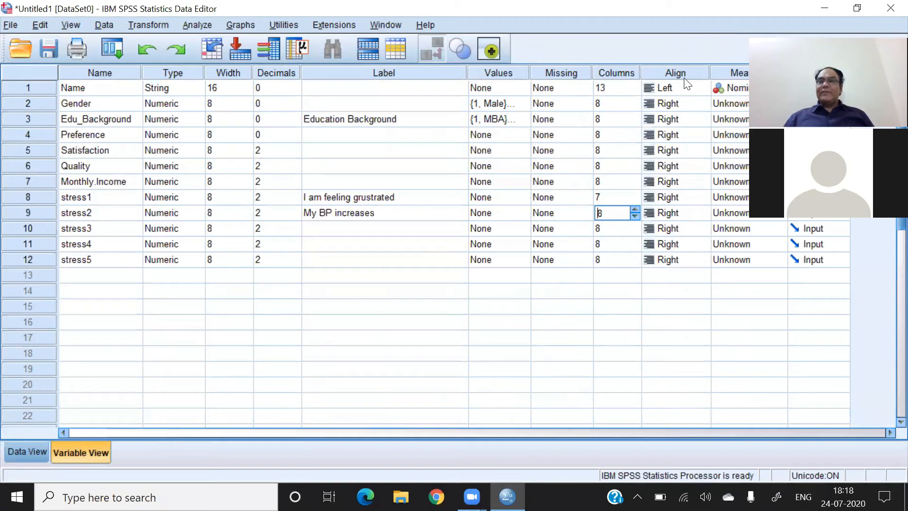
# - Set the alignment of the Gender variable to Right
pyautogui.click(702, 105)
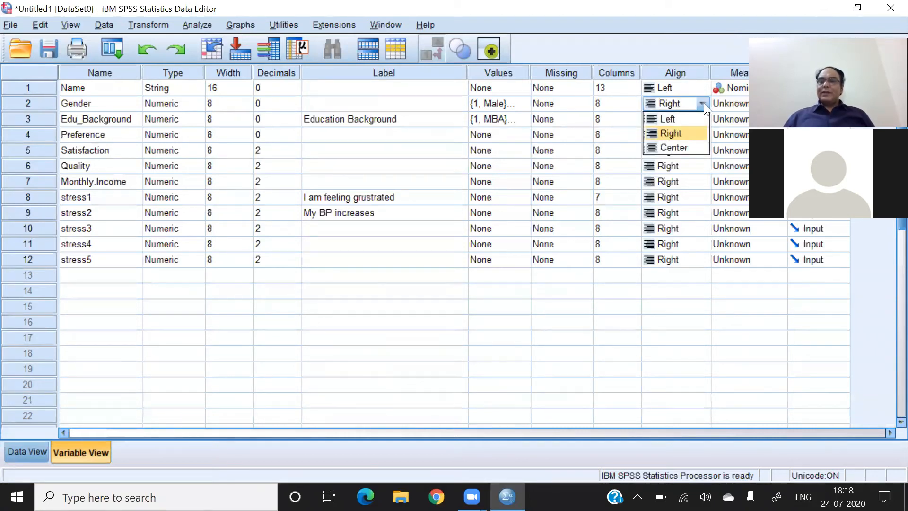
pyautogui.click(683, 132)
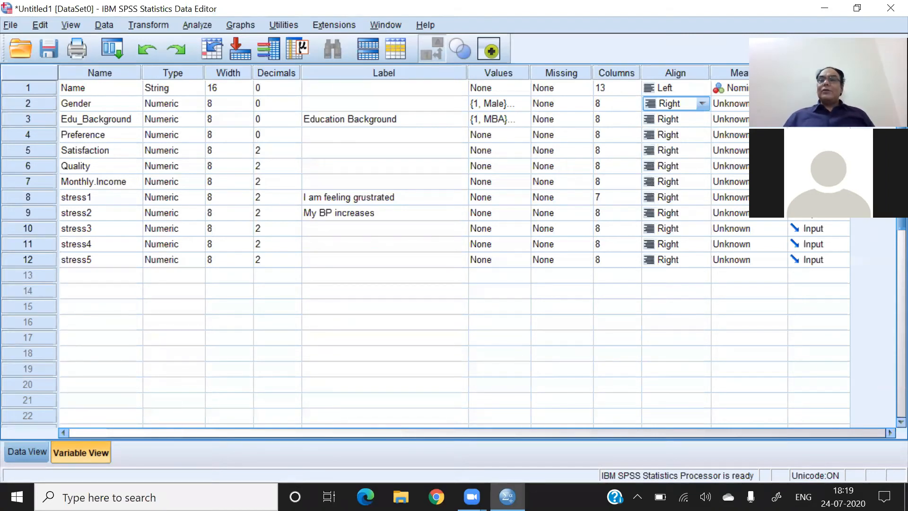
# - Set the measurement level of Gender and Edu_Background to Nominal and that of Preference to Ordinal
pyautogui.click(755, 72)
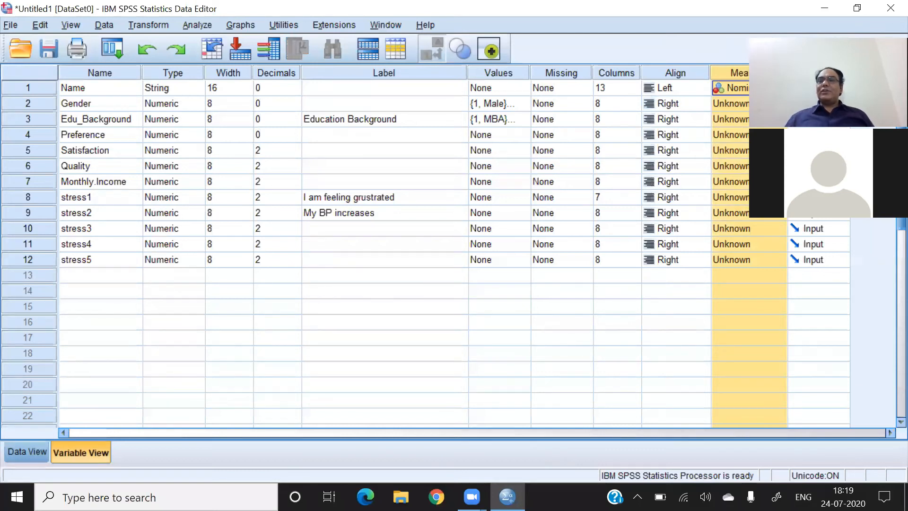
pyautogui.click(768, 103)
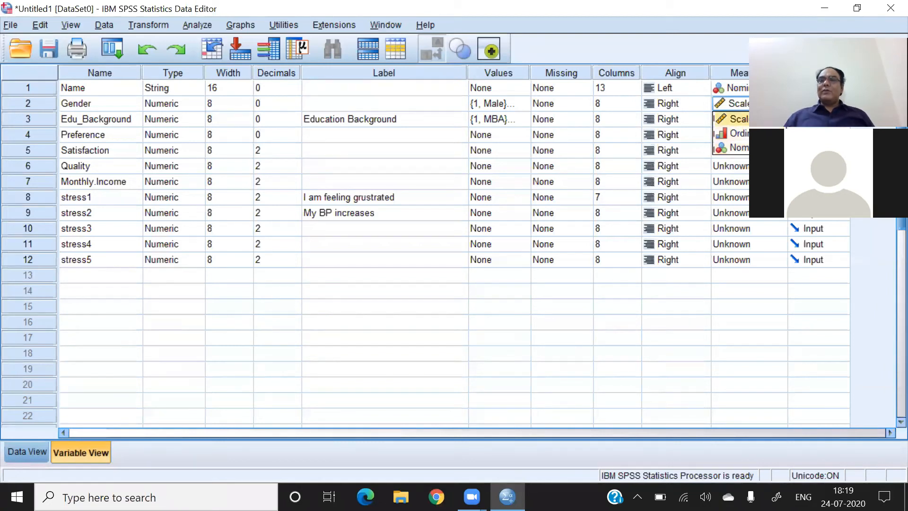
pyautogui.click(767, 119)
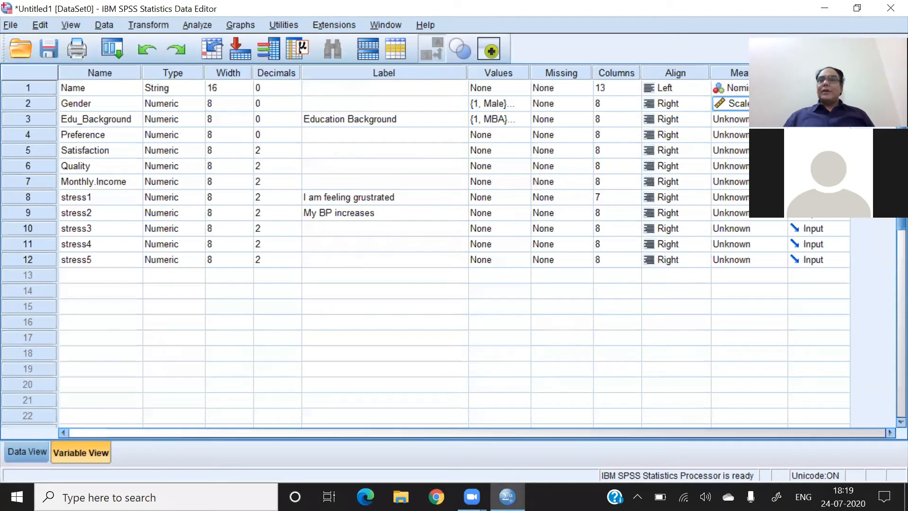
pyautogui.click(779, 104)
pyautogui.click(767, 148)
pyautogui.click(779, 119)
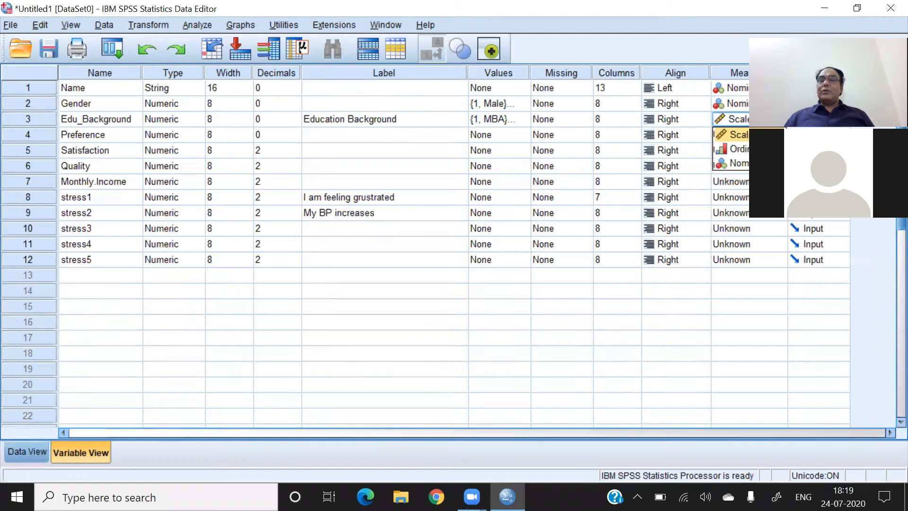
pyautogui.click(767, 163)
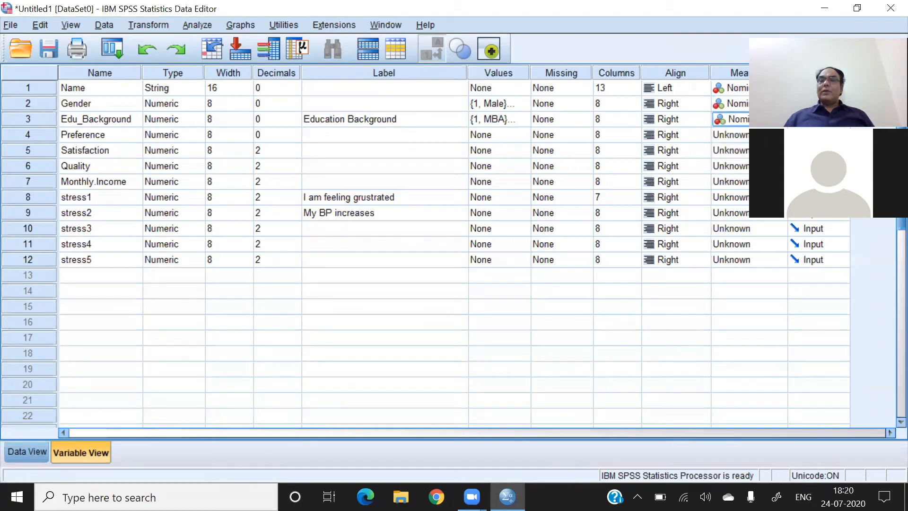
pyautogui.click(779, 135)
pyautogui.click(731, 163)
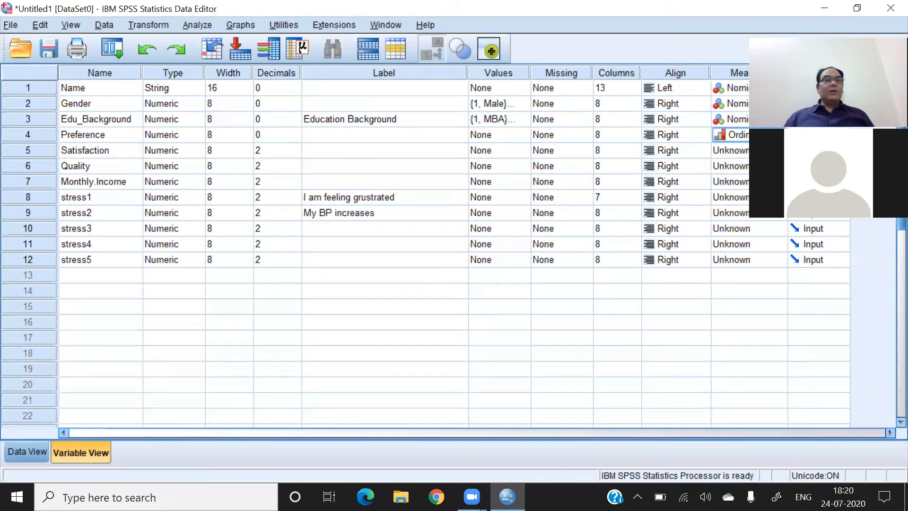
# - Set the measurement level of Satisfaction, Quality and Monthly.Income to Scale
pyautogui.click(780, 150)
pyautogui.click(776, 166)
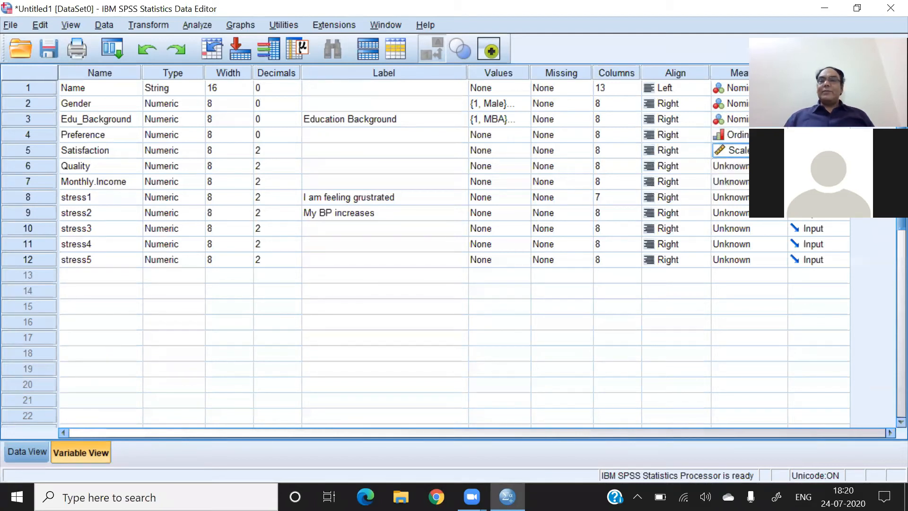
pyautogui.click(780, 166)
pyautogui.click(775, 181)
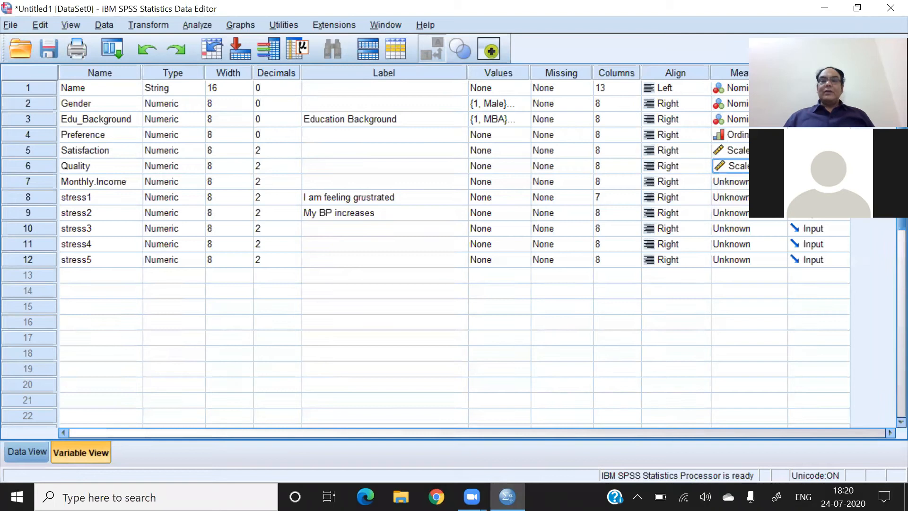
pyautogui.click(780, 182)
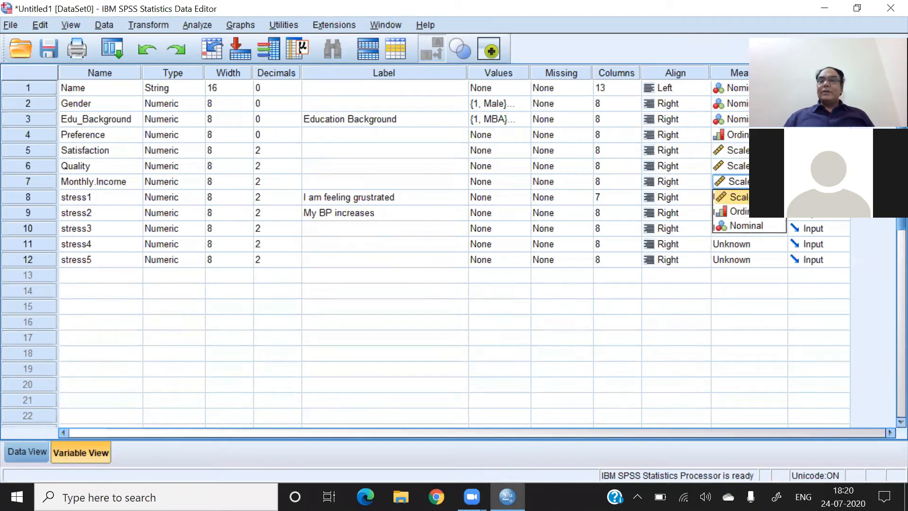
pyautogui.click(776, 197)
pyautogui.click(775, 197)
# - Set the measurement level of the variables stress1 through stress5 to Scale
pyautogui.click(781, 215)
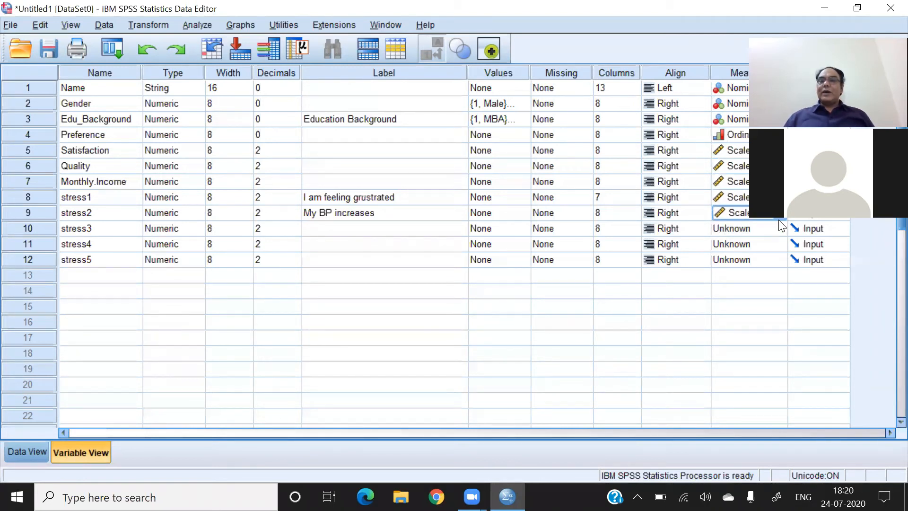
pyautogui.click(776, 227)
pyautogui.click(739, 248)
pyautogui.click(779, 249)
pyautogui.click(743, 259)
pyautogui.click(748, 275)
pyautogui.click(743, 290)
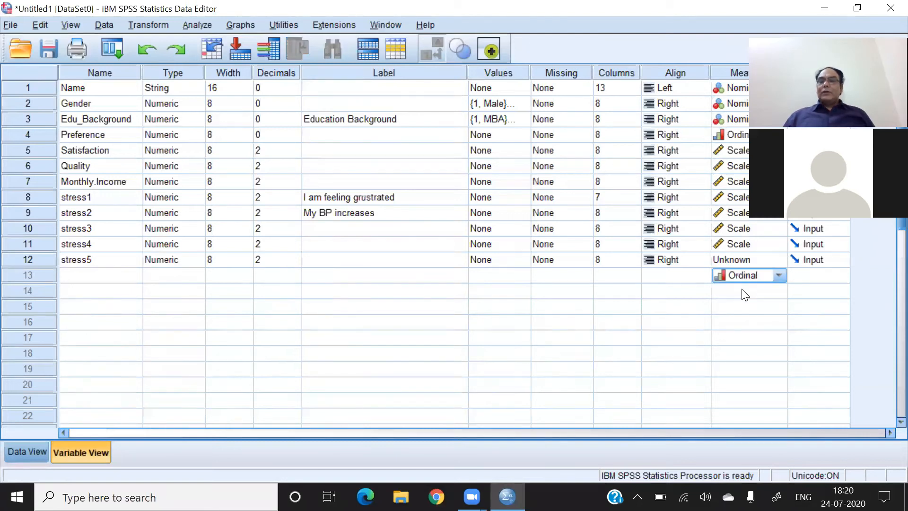
pyautogui.click(774, 259)
pyautogui.click(774, 260)
pyautogui.click(775, 259)
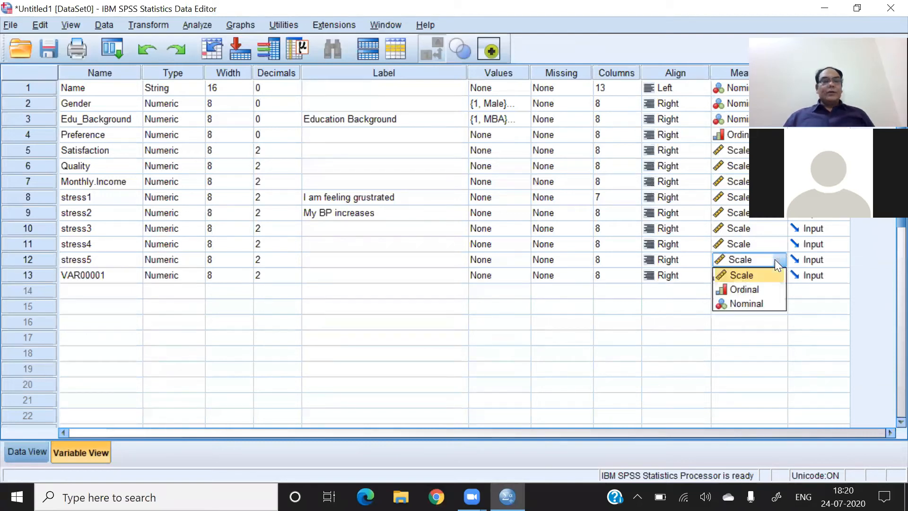
pyautogui.click(749, 275)
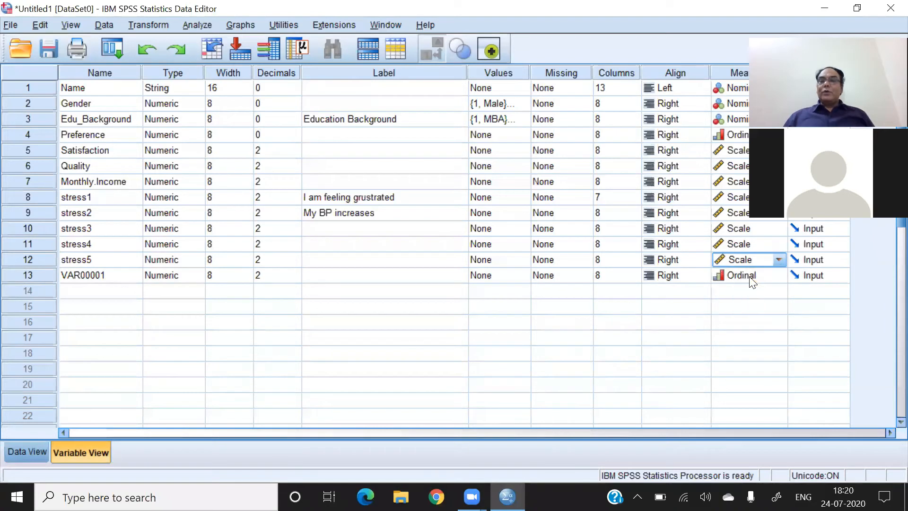
# - Delete the accidentally created variable in row 13 of Variable View
pyautogui.click(28, 275)
pyautogui.rightClick(31, 276)
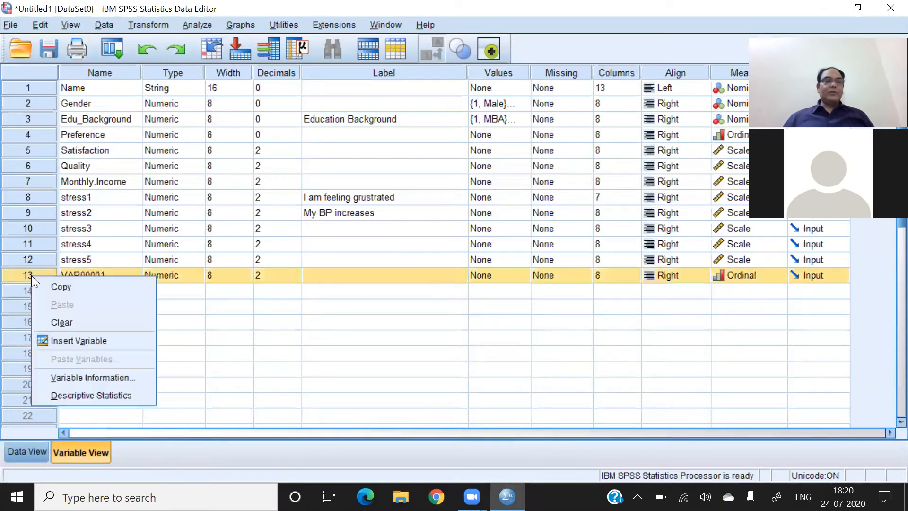
pyautogui.click(65, 322)
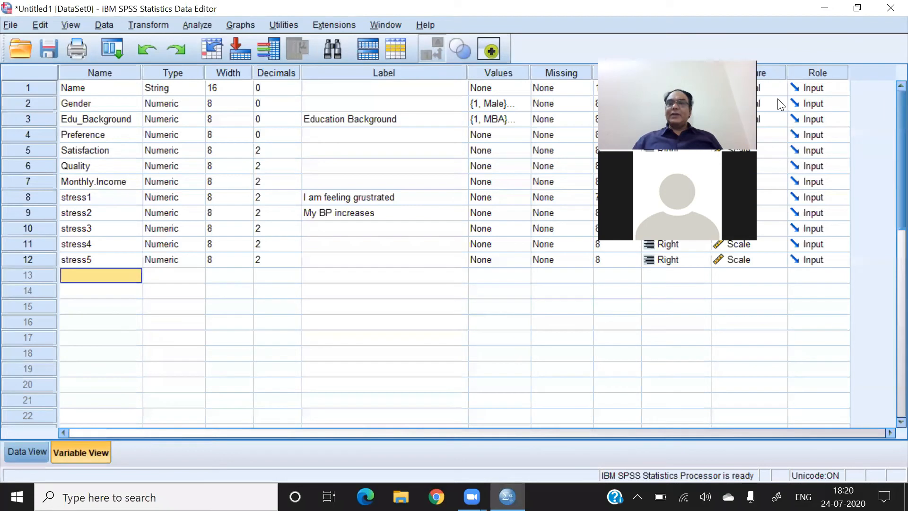
# - Try the Target role for the Name variable and restore its Input role
pyautogui.click(835, 88)
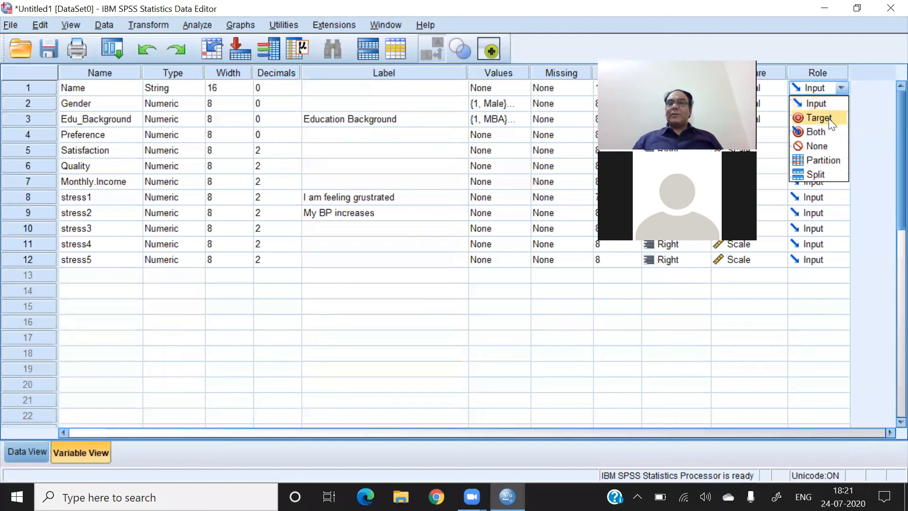
pyautogui.click(829, 119)
pyautogui.click(840, 89)
pyautogui.click(818, 102)
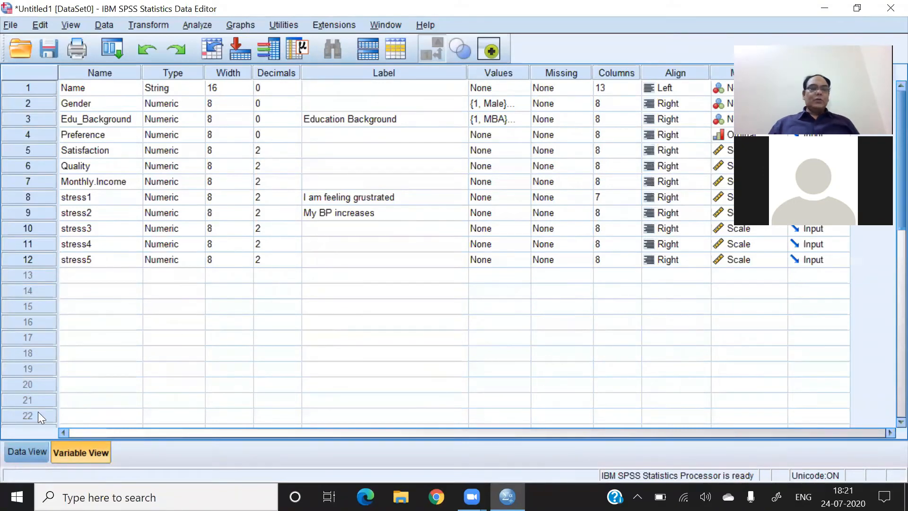
# - Enter three more respondents' names in rows 3 to 5 of the Name column in Data View
pyautogui.click(19, 453)
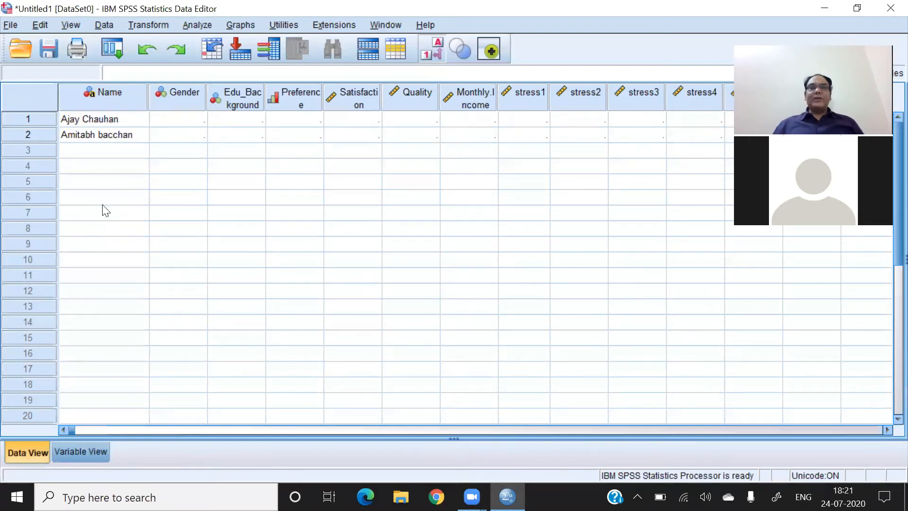
pyautogui.click(85, 157)
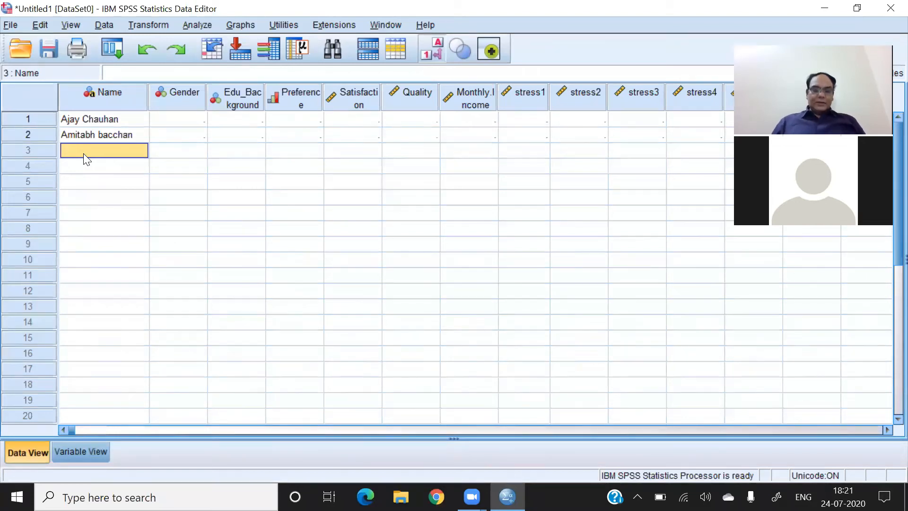
pyautogui.write('tapsi')
pyautogui.press('Return')
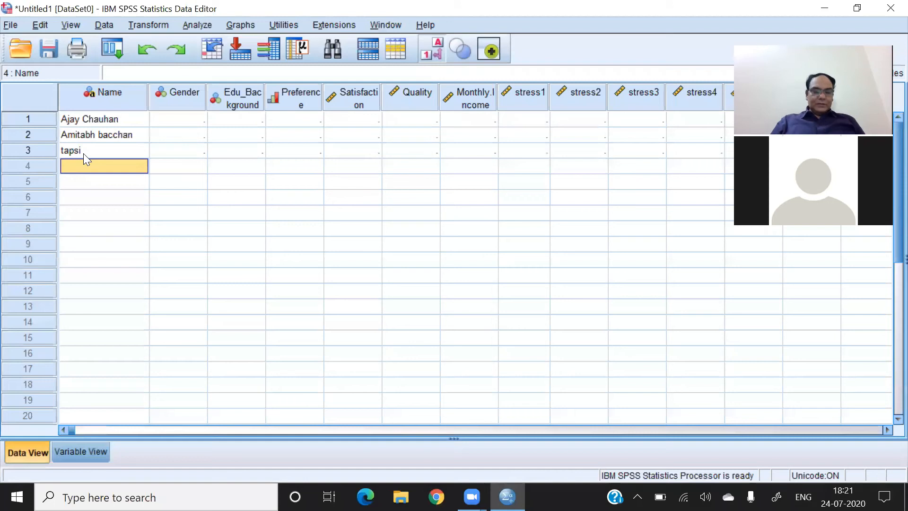
pyautogui.write('Salmman')
pyautogui.press('Return')
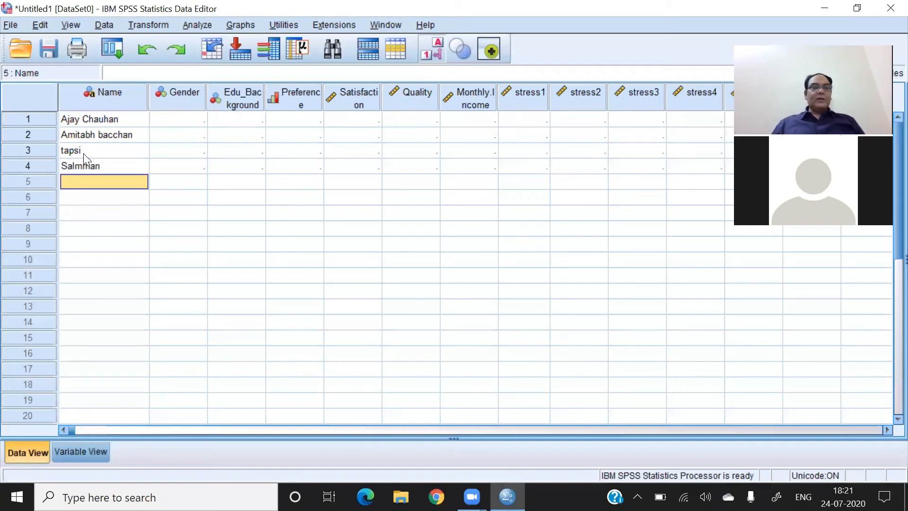
pyautogui.write('AmirKhan')
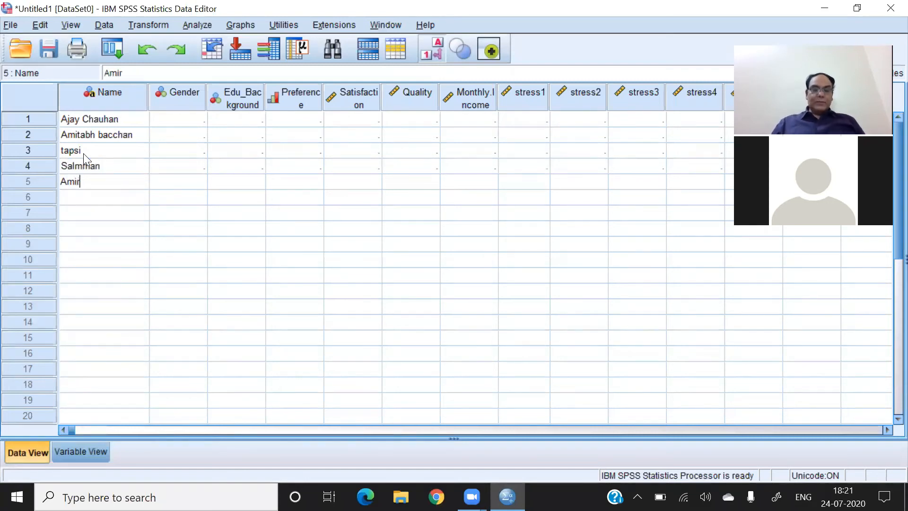
pyautogui.press('Return')
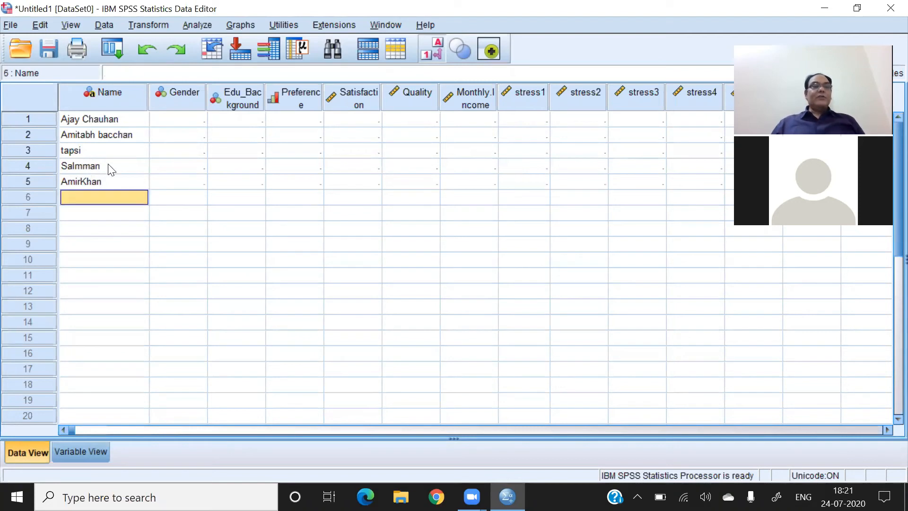
# - Capitalise the first letter of the respondent's name in row 3
pyautogui.doubleClick(69, 148)
pyautogui.press('BackSpace')
pyautogui.write('T')
# - Set the Gender of the respondent in row 1 to Male from the defined value labels
pyautogui.click(184, 119)
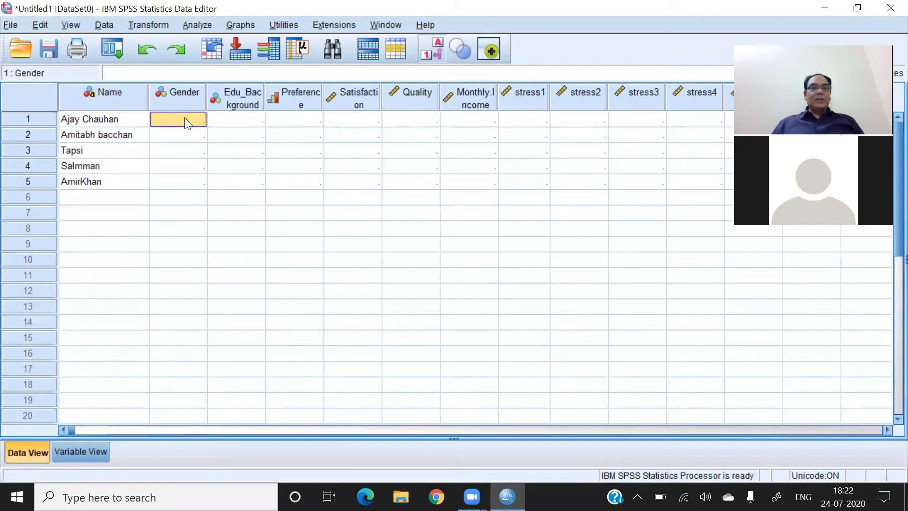
pyautogui.doubleClick(184, 118)
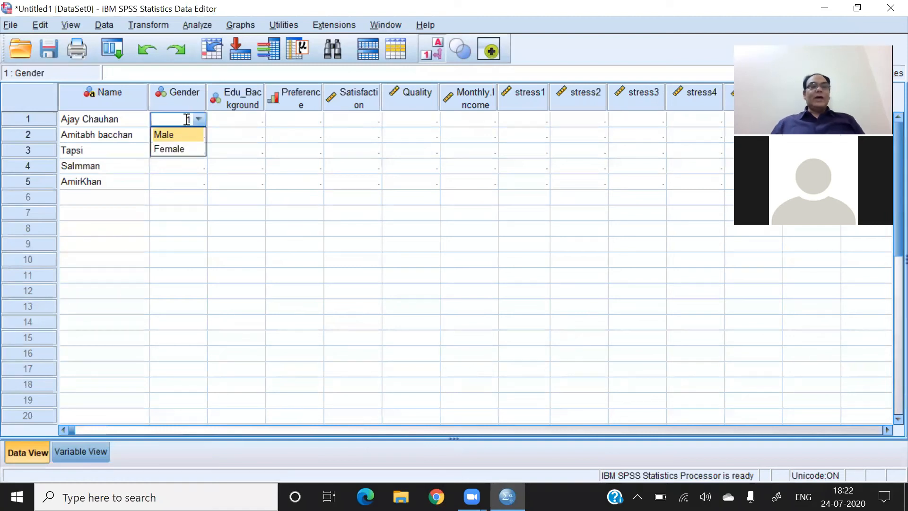
pyautogui.click(187, 136)
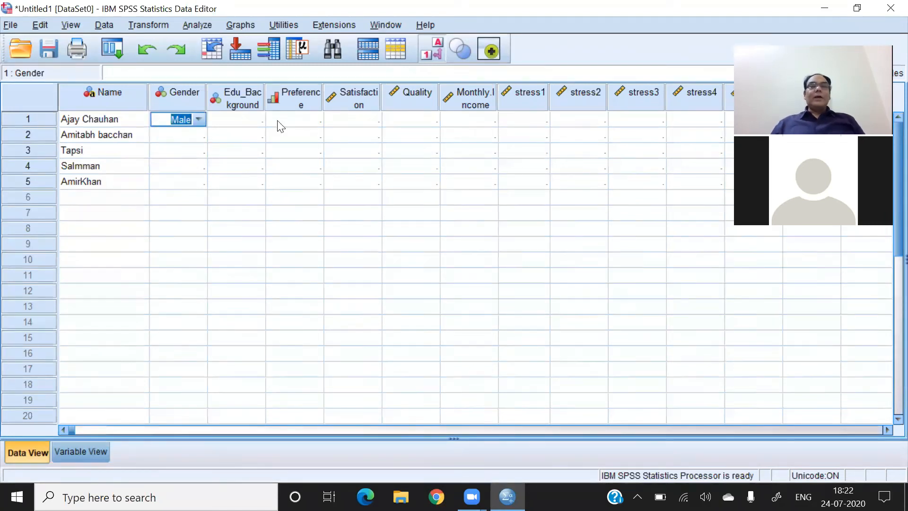
# - Toggle the display between value labels and numeric codes, ending with the numeric codes shown
pyautogui.click(434, 51)
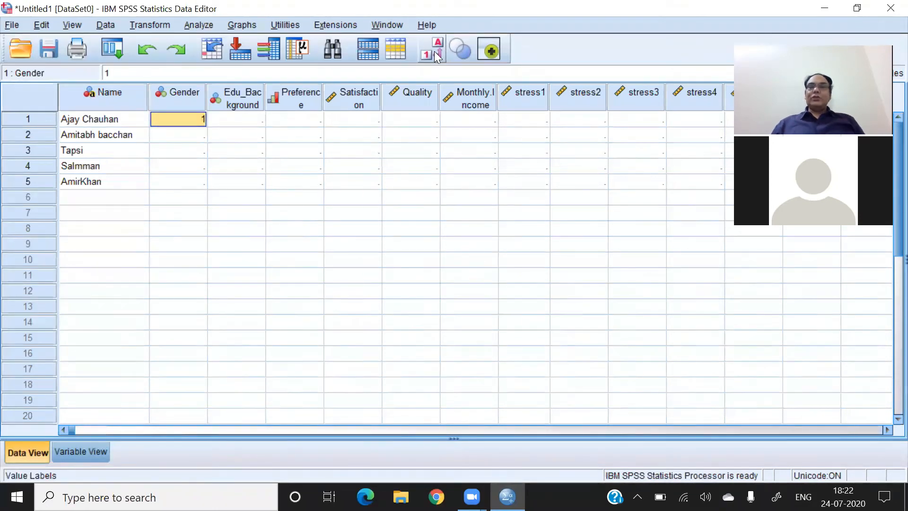
pyautogui.click(434, 51)
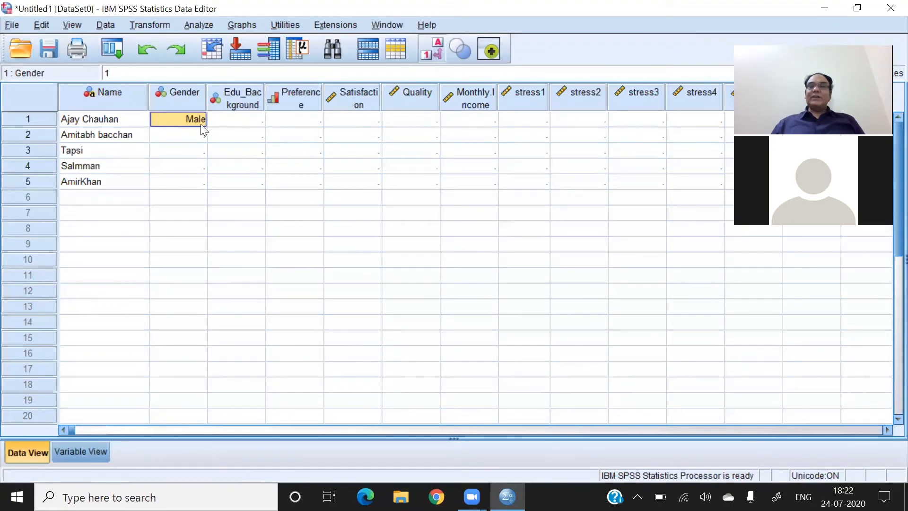
pyautogui.click(434, 51)
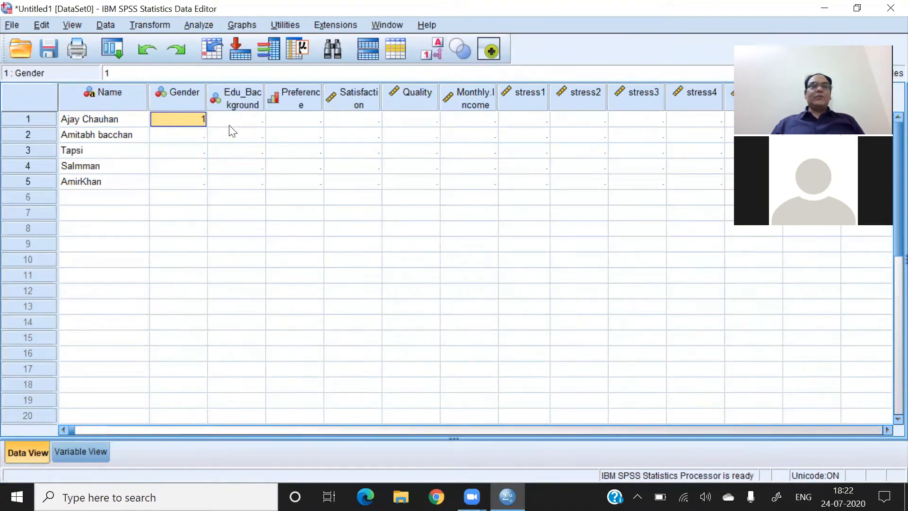
# - Enter the Gender codes 1, 2, 1 and 1 for the respondents in rows 2 to 5
pyautogui.click(204, 138)
pyautogui.write('1')
pyautogui.press('Return')
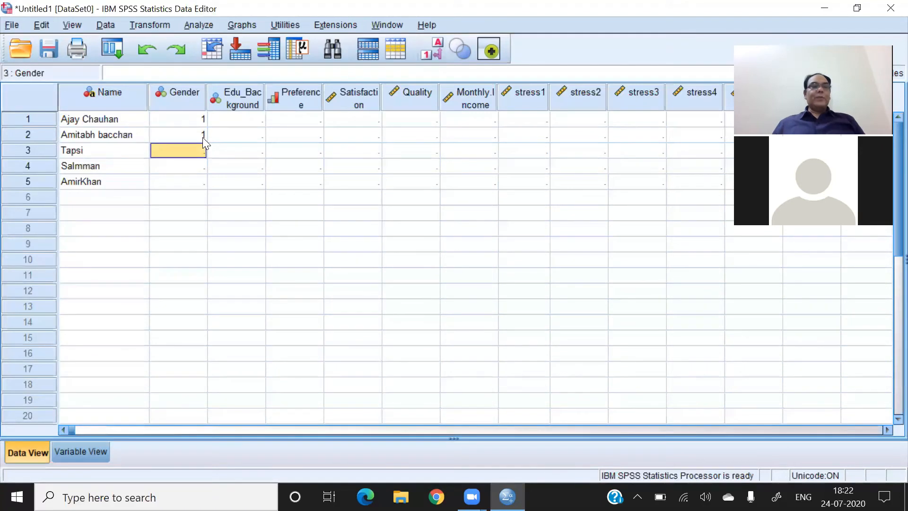
pyautogui.write('2')
pyautogui.press('Return')
pyautogui.write('1')
pyautogui.press('Return')
pyautogui.write('1')
pyautogui.press('Return')
pyautogui.press('Up')
# - Fill the Edu_Background column for rows 1 to 5 with the codes 1, 2, 3, 2 and 2
pyautogui.press('Right')
pyautogui.press('Up')
pyautogui.press('Up')
pyautogui.press('Up')
pyautogui.press('Up')
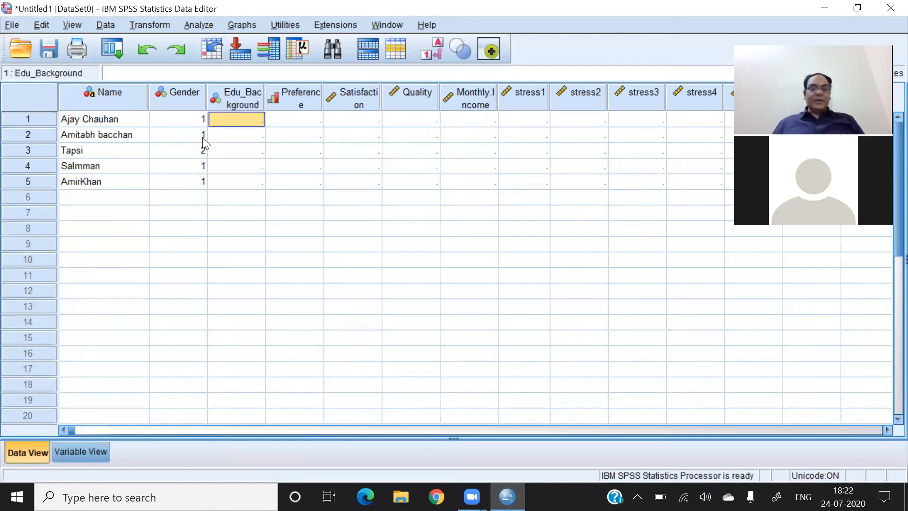
pyautogui.write('1 2 1 2 1')
pyautogui.press('Up')
pyautogui.write('2')
pyautogui.press('Return')
pyautogui.press('Up')
pyautogui.press('Up')
pyautogui.press('Up')
pyautogui.write('3')
pyautogui.press('Tab')
# - Fill the Preference column for rows 1 to 5 with the codes 1, 2, 1, 1 and 2
pyautogui.press('Up')
pyautogui.press('Up')
pyautogui.press('Left')
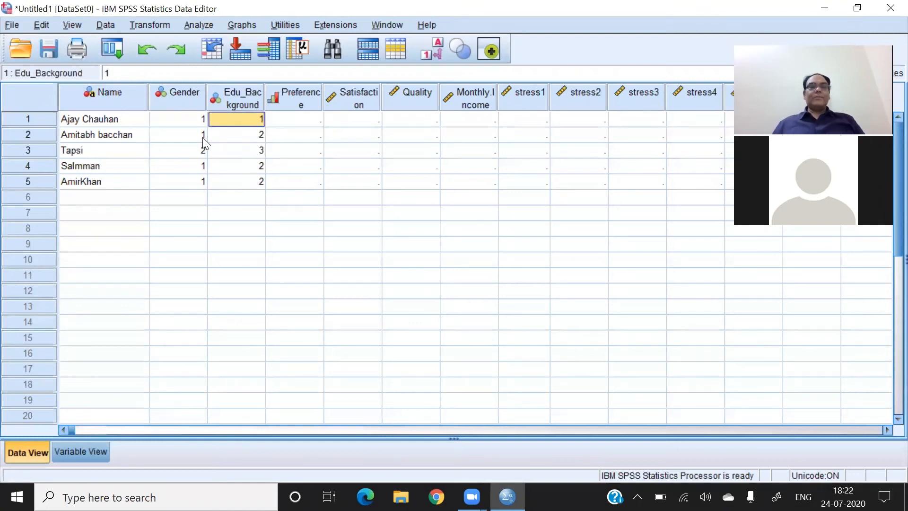
pyautogui.press('Right')
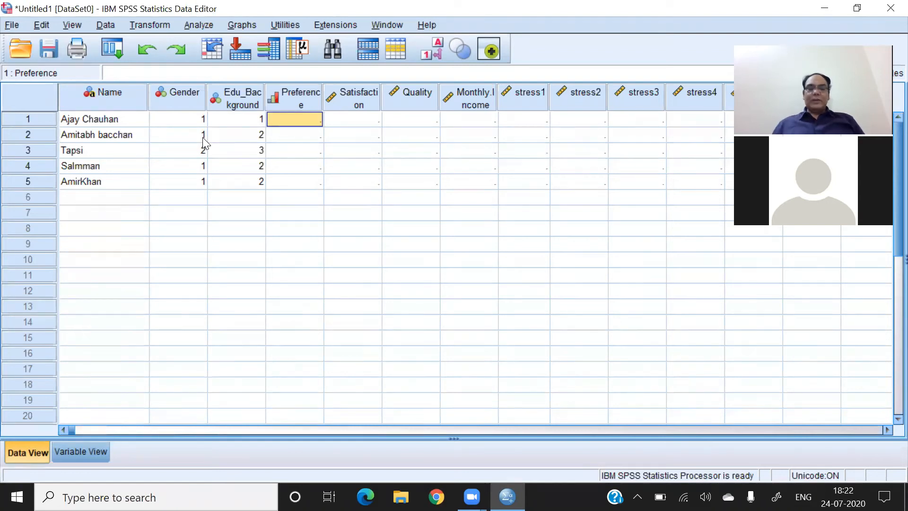
pyautogui.write('1 2 1 1 2')
pyautogui.press('Tab')
# - Enter the Satisfaction scores 4, 5, 4, 4 and 5 for the respondents in rows 1 to 5
pyautogui.press('Up')
pyautogui.press('Up')
pyautogui.press('Up')
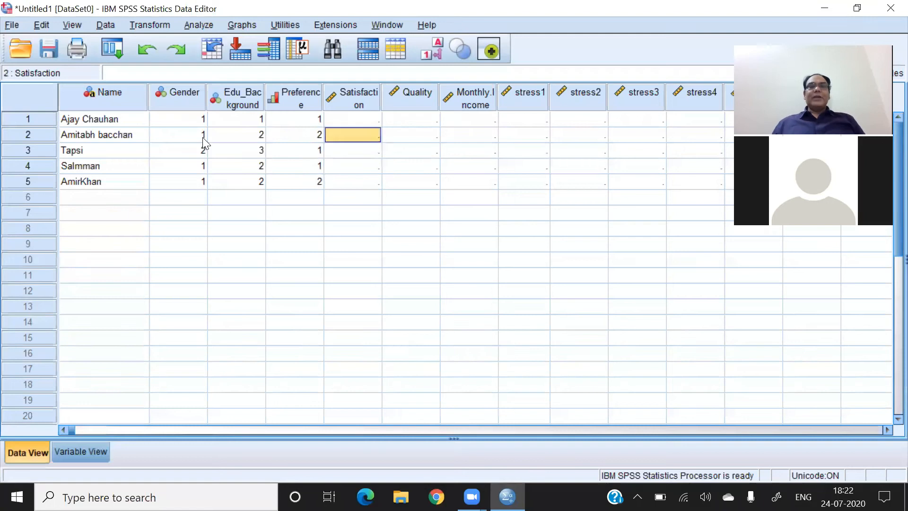
pyautogui.press('Up')
pyautogui.write('4 5 4 4 5')
# - Enter the Quality scores 4, 5, 5, 4 and 4 for the respondents in rows 1 to 5
pyautogui.press('Up')
pyautogui.press('Up')
pyautogui.press('Up')
pyautogui.press('Up')
pyautogui.press('Up')
pyautogui.press('Tab')
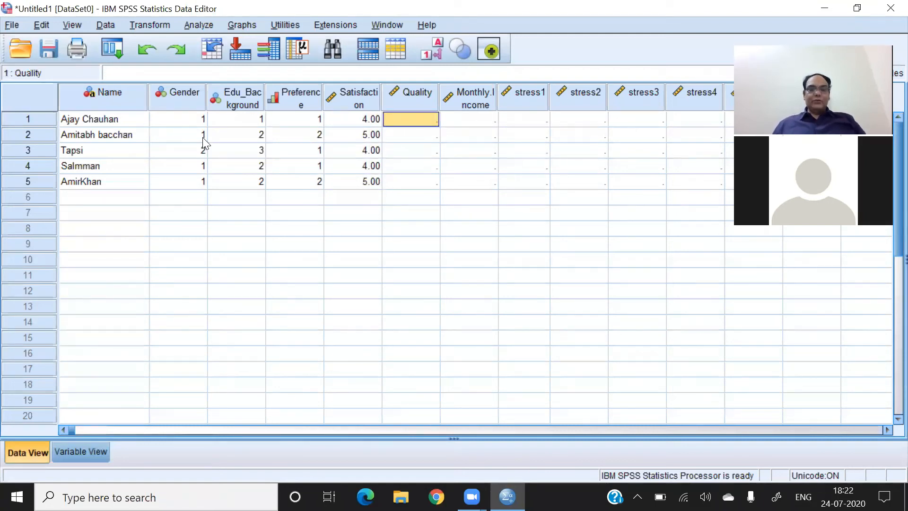
pyautogui.write('4 5 5 4 4')
pyautogui.press('Tab')
# - Enter the Monthly.Income values 35000, 45000, 76000, 87000 and 89000 in rows 1 to 5
pyautogui.press('Up')
pyautogui.press('Up')
pyautogui.press('Up')
pyautogui.press('Up')
pyautogui.press('Up')
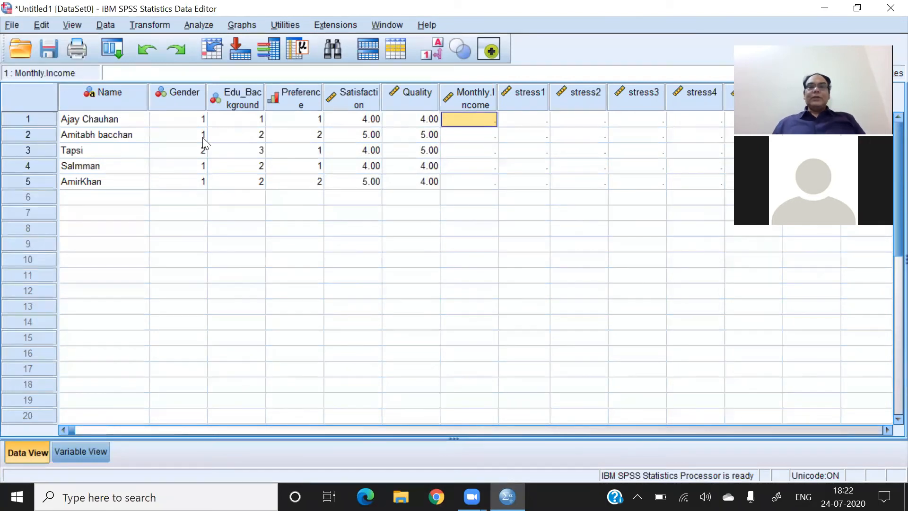
pyautogui.write('35000')
pyautogui.press('Return')
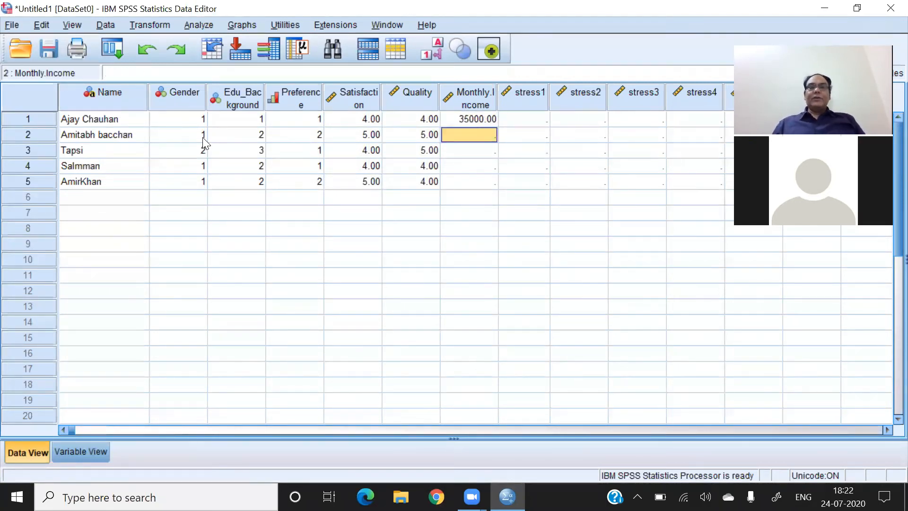
pyautogui.write('45000')
pyautogui.press('Return')
pyautogui.write('76000')
pyautogui.press('Return')
pyautogui.write('87000')
pyautogui.press('Return')
pyautogui.write('89000')
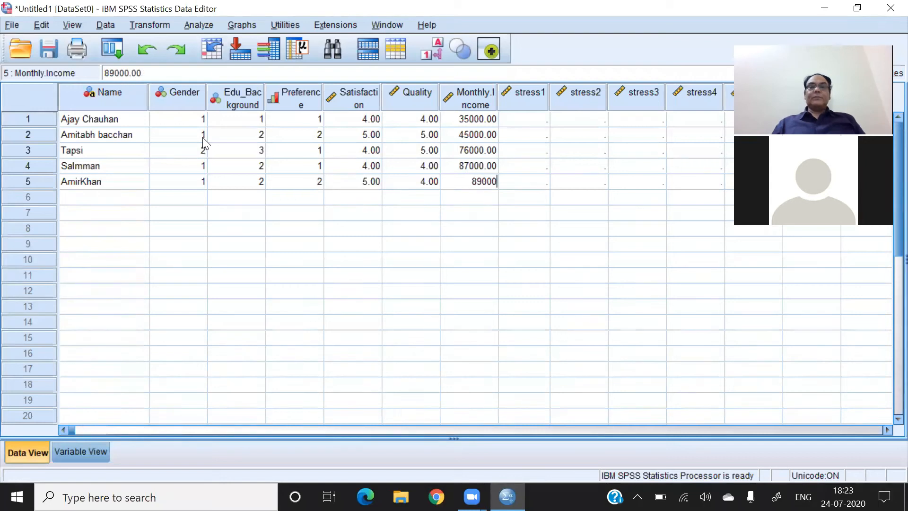
pyautogui.press('Return')
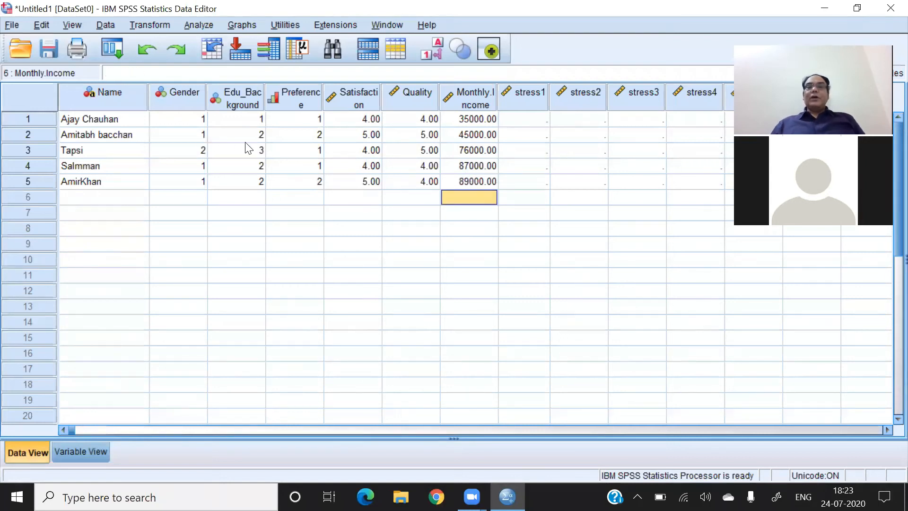
# - Enter the stress1 scores 5, 3, 4, 4 and 3 in rows 1 to 5
pyautogui.click(535, 122)
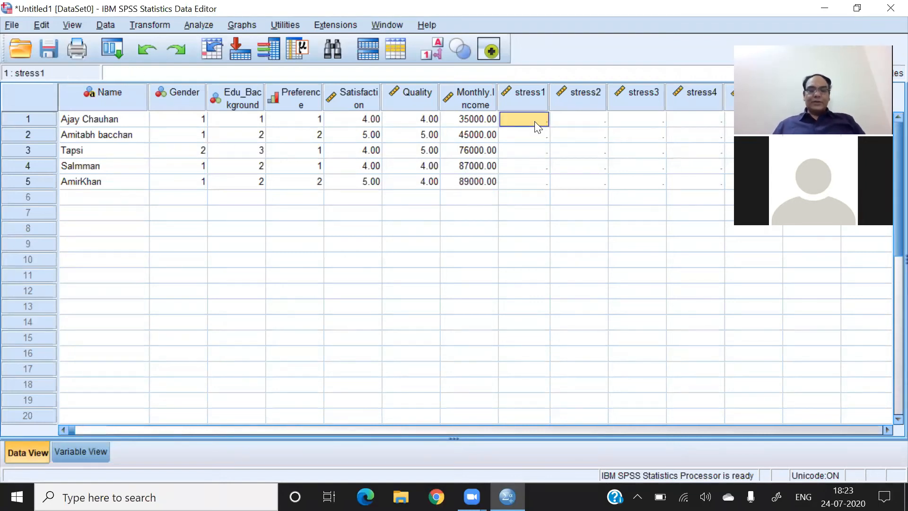
pyautogui.write('5')
pyautogui.press('Return')
pyautogui.write('3')
pyautogui.press('Return')
pyautogui.write('4')
pyautogui.press('Return')
pyautogui.write('4 3')
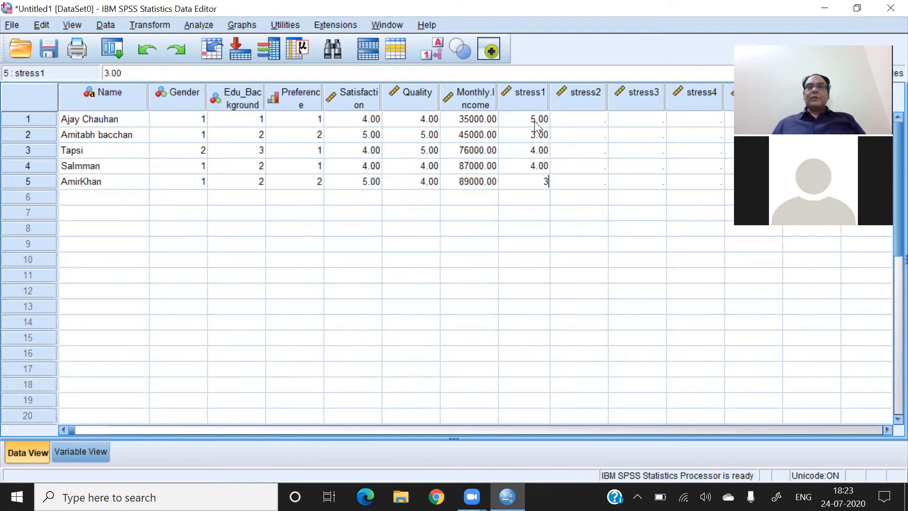
pyautogui.press('Return')
# - Fill rows 1 to 5 of stress2 with 3, 4, 3, 3, 4 and of stress3 with 3, 4, 4, 3, 3
pyautogui.write('3 4 3 3 4')
pyautogui.press('Return')
pyautogui.write('3 4 4 3 3')
pyautogui.press('Tab')
# - Enter the stress4 scores 3, 4, 4, 3 and 3 in rows 1 to 5
pyautogui.press('Up')
pyautogui.press('Up')
pyautogui.press('Up')
pyautogui.press('Up')
pyautogui.write('3 4 4 3 3')
pyautogui.press('Tab')
# - Enter the stress5 scores 4, 3, 3, 4 and 3 in rows 1 to 5
pyautogui.press('Up')
pyautogui.press('Up')
pyautogui.press('Up')
pyautogui.press('Up')
pyautogui.press('Up')
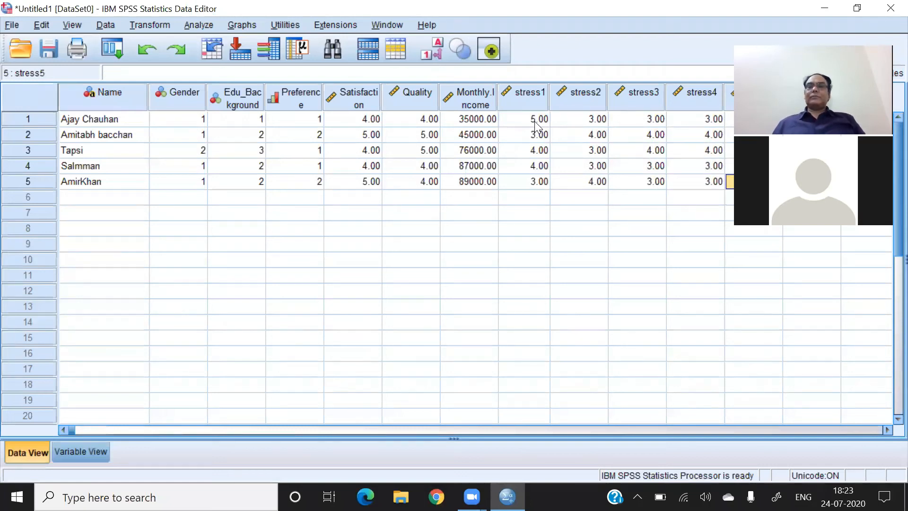
pyautogui.write('4 3 3 3 3')
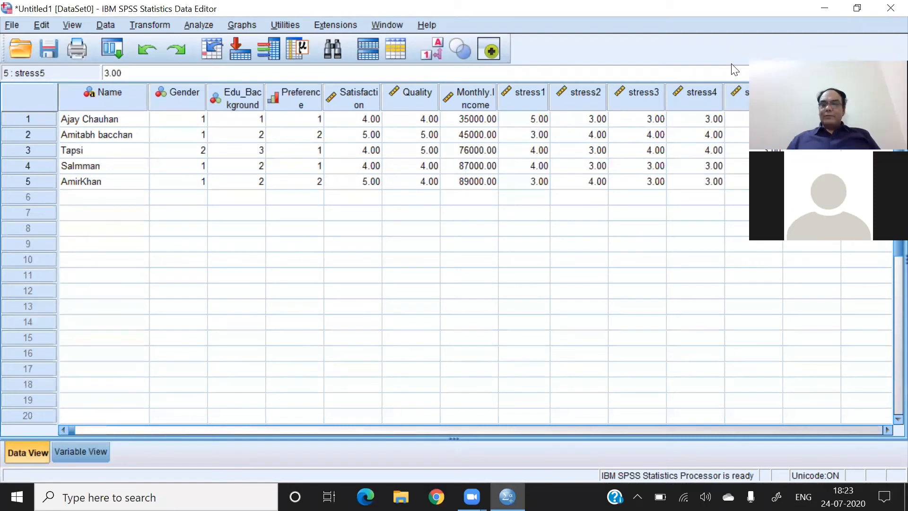
pyautogui.press('Return')
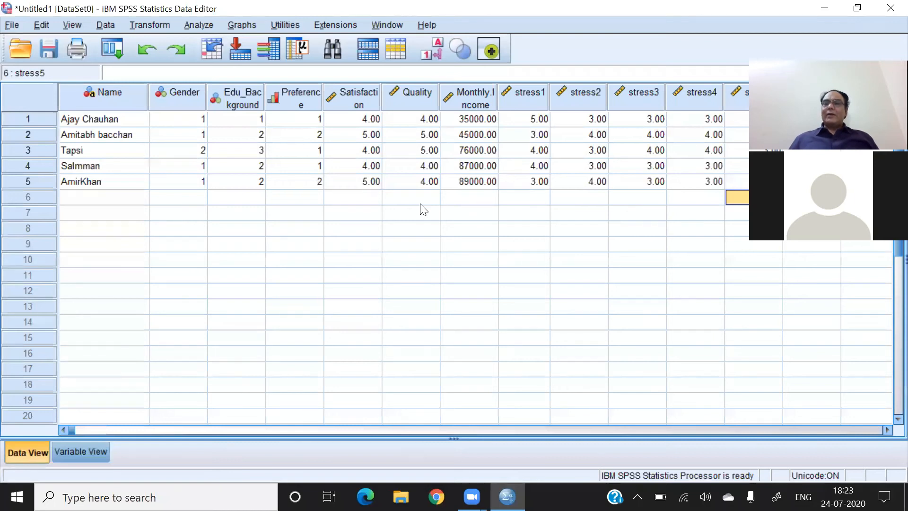
# - Start saving the dataset under a new name and choose the Desktop as the save location
pyautogui.click(13, 26)
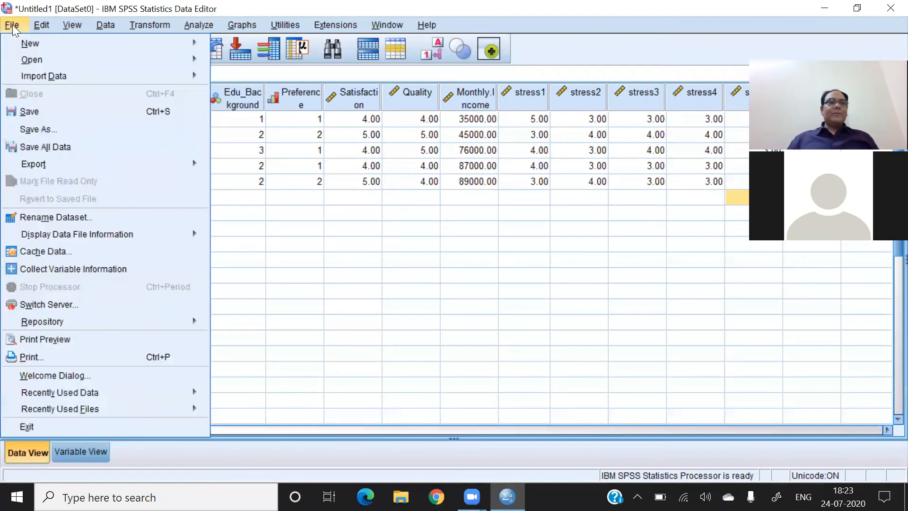
pyautogui.click(44, 127)
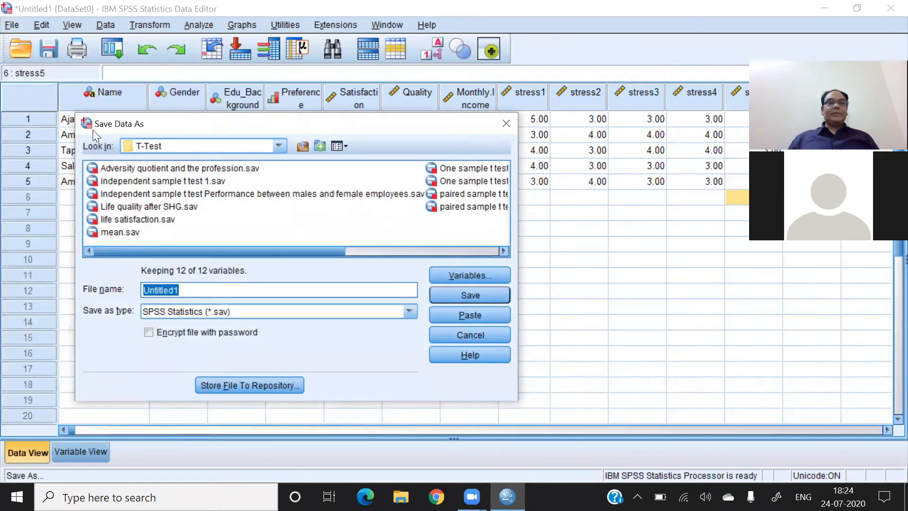
pyautogui.click(277, 146)
pyautogui.scroll(6, 282, 178)
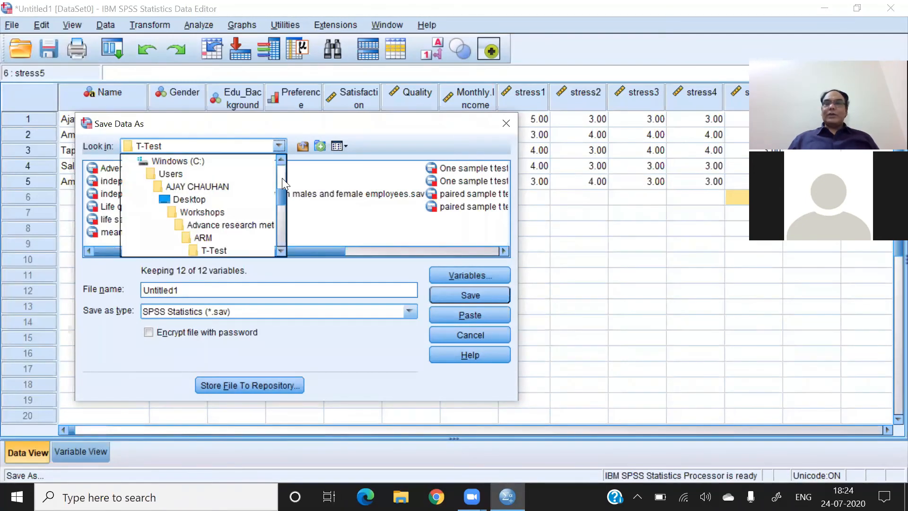
pyautogui.click(148, 172)
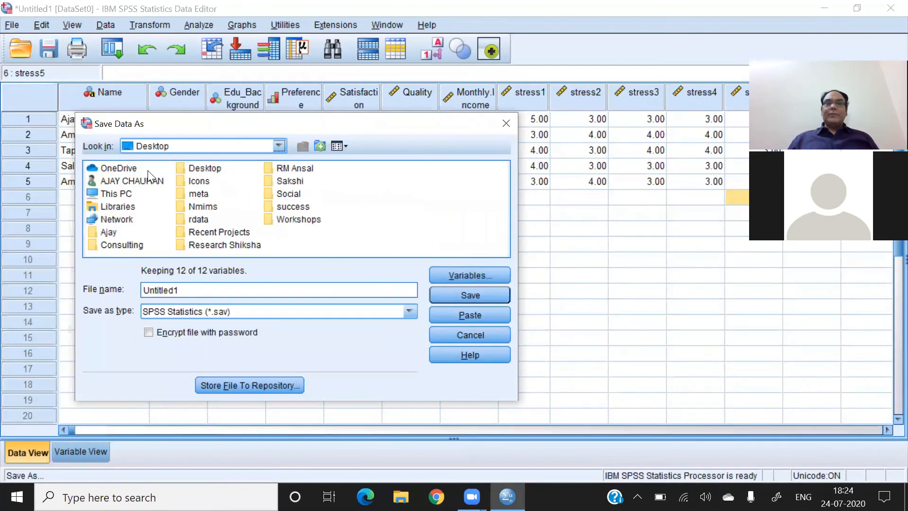
# - Replace the default file name with session 1 for the SPSS Statistics (*.sav) format
pyautogui.click(207, 291)
pyautogui.press('BackSpace')
pyautogui.press('BackSpace')
pyautogui.press('BackSpace')
pyautogui.press('BackSpace')
pyautogui.press('BackSpace')
pyautogui.press('BackSpace')
pyautogui.press('BackSpace')
pyautogui.press('BackSpace')
pyautogui.press('BackSpace')
pyautogui.write('sess')
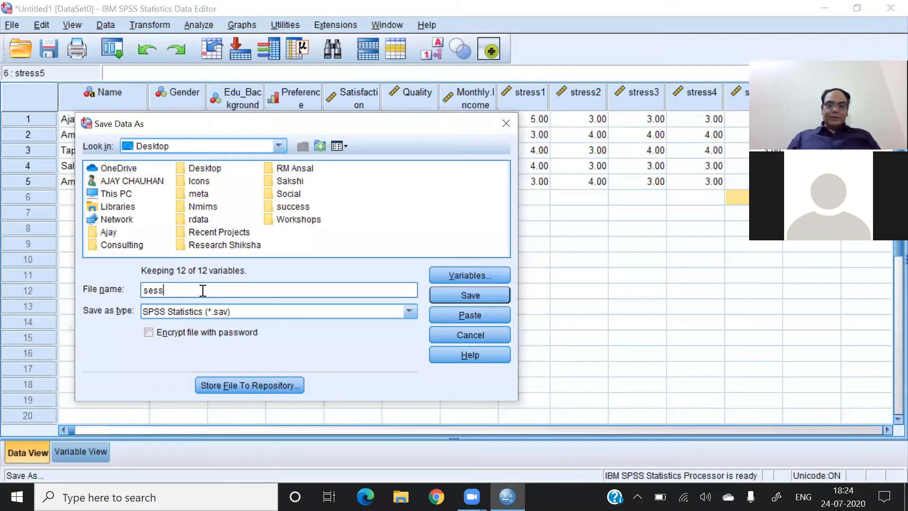
pyautogui.write('ion 1')
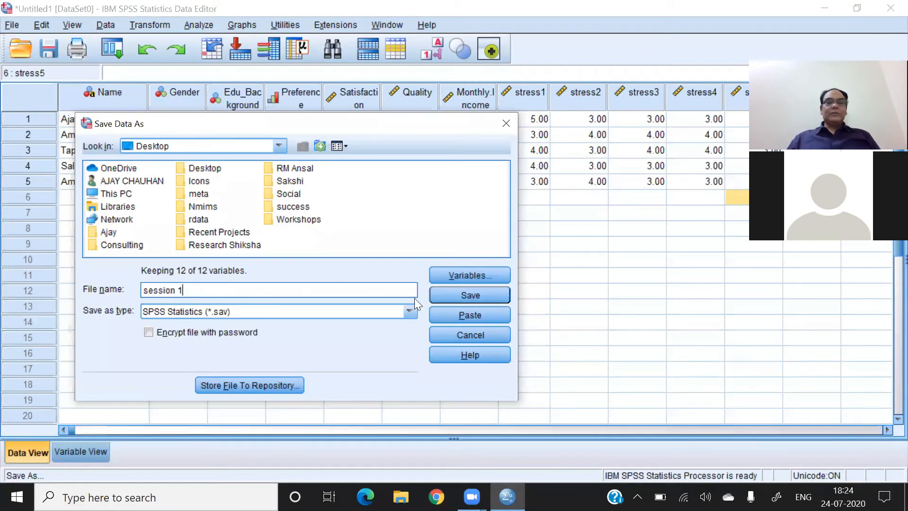
# - Set the file type to Comma delimited (*.csv), name the file session 1 and save it
pyautogui.click(410, 312)
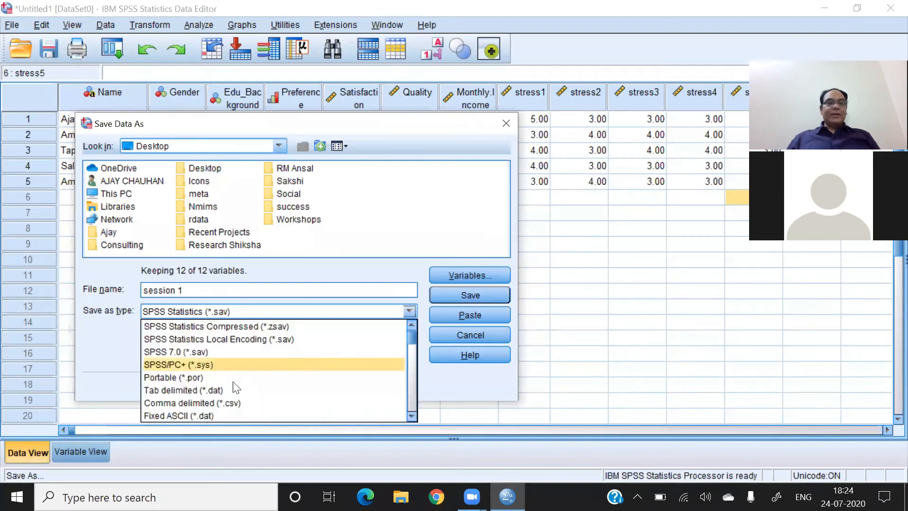
pyautogui.click(212, 399)
pyautogui.click(162, 278)
pyautogui.write('session 1')
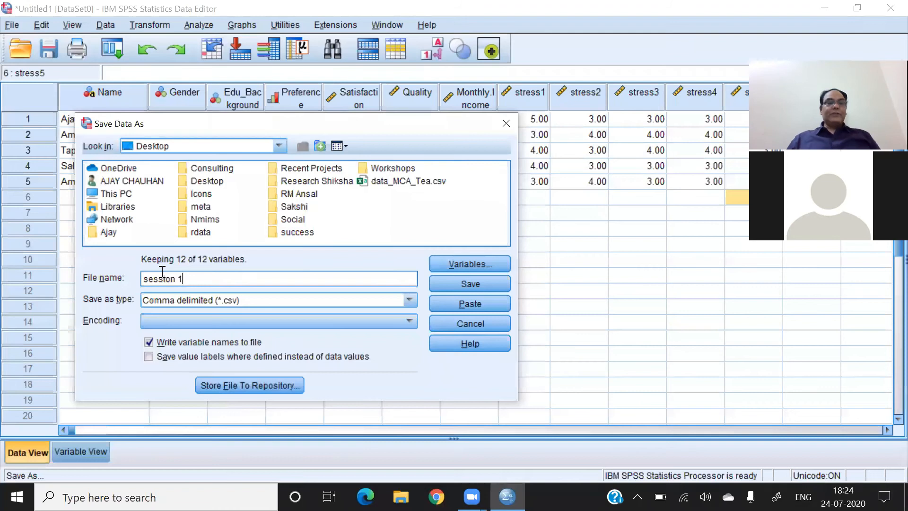
pyautogui.click(458, 285)
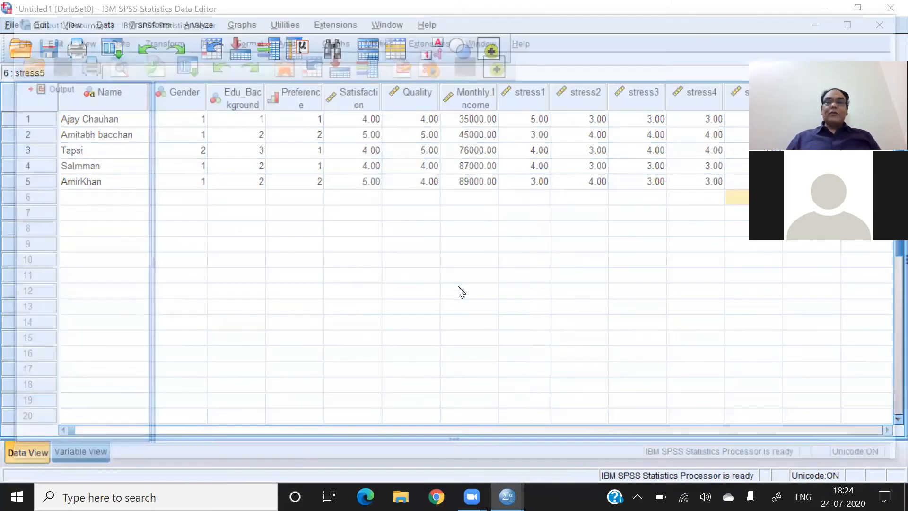
# - Minimise the SPSS windows, open the exported session 1 file from the desktop in Excel, and highlight its header row and respondent data
pyautogui.click(831, 21)
pyautogui.click(826, 8)
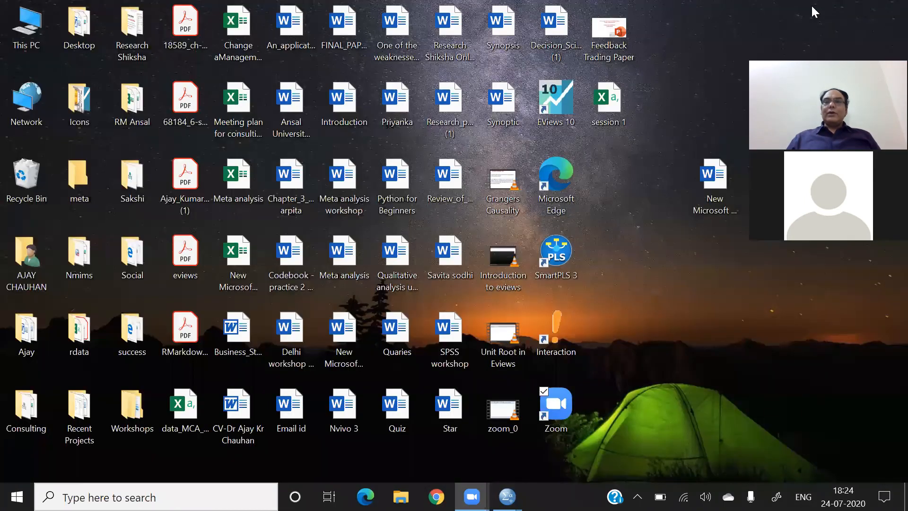
pyautogui.click(614, 104)
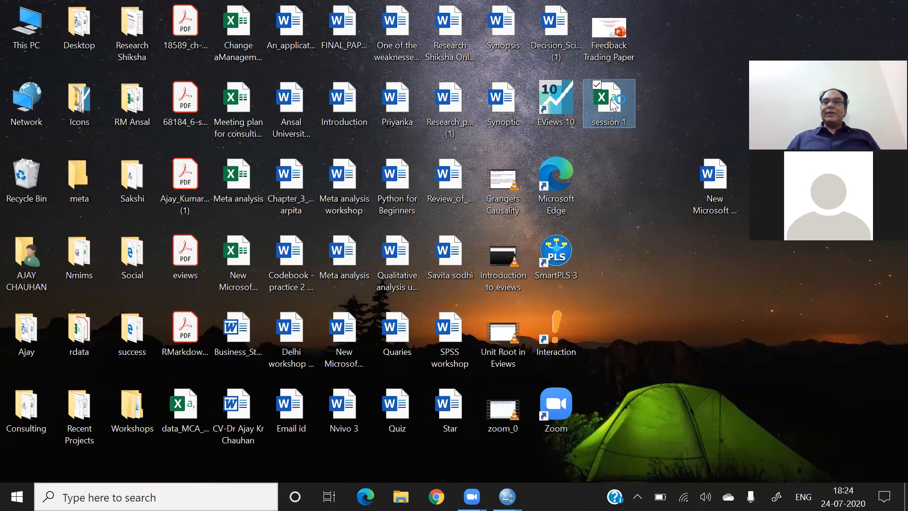
pyautogui.doubleClick(614, 104)
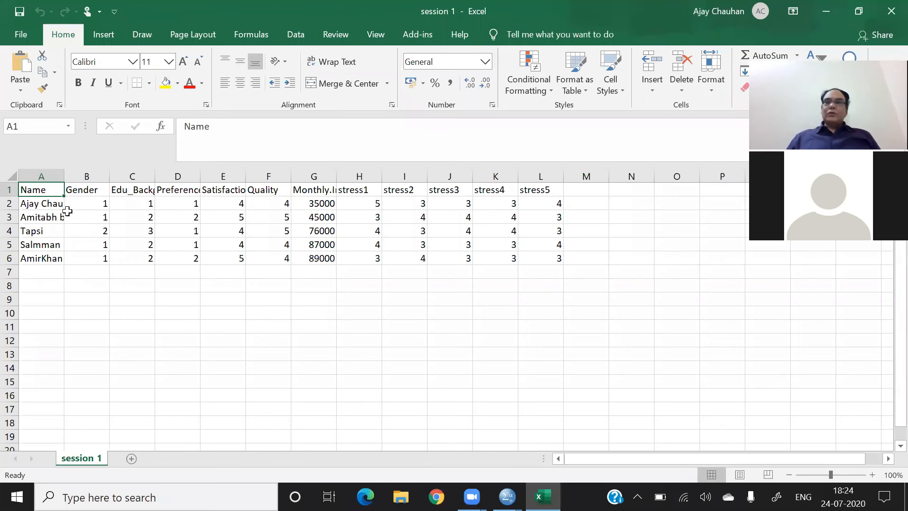
pyautogui.click(12, 190)
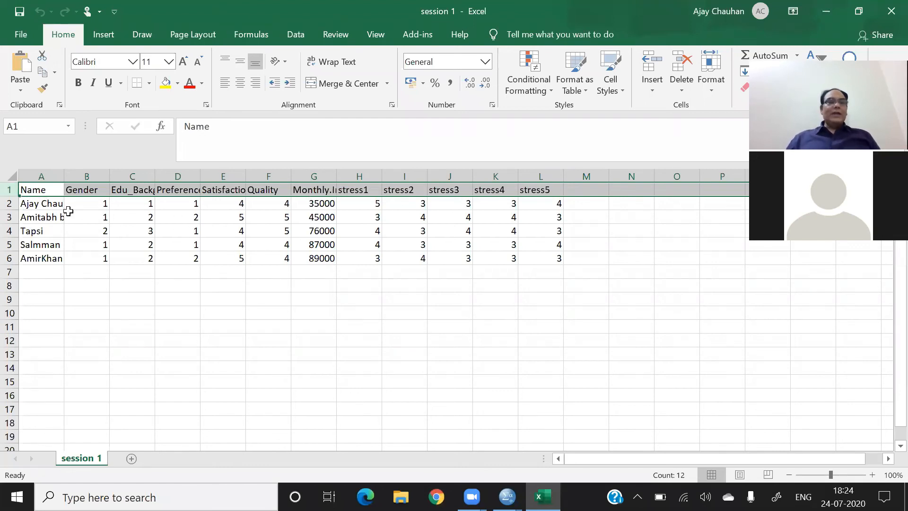
pyautogui.moveTo(34, 204); pyautogui.dragTo(554, 258)
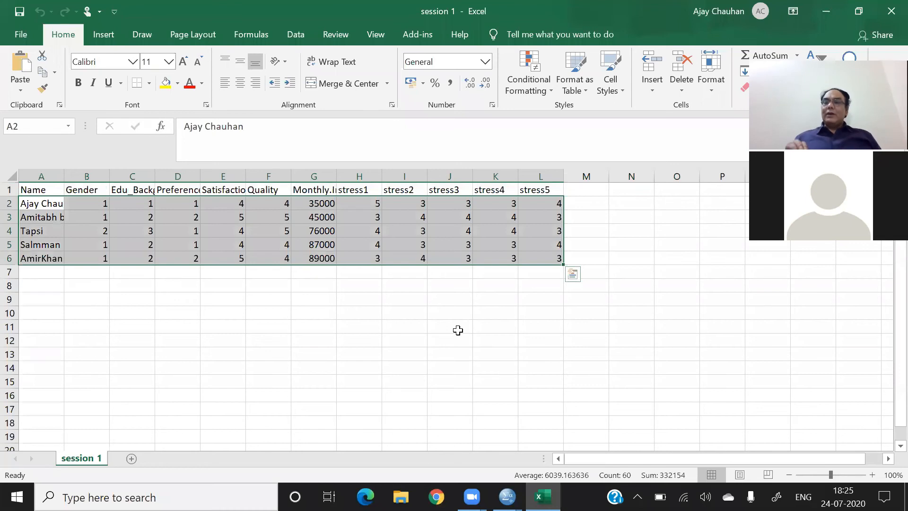
# - Replace the Gender codes in cells B2 to B6 with the letters m, f, m, f and m
pyautogui.click(98, 207)
pyautogui.write('m')
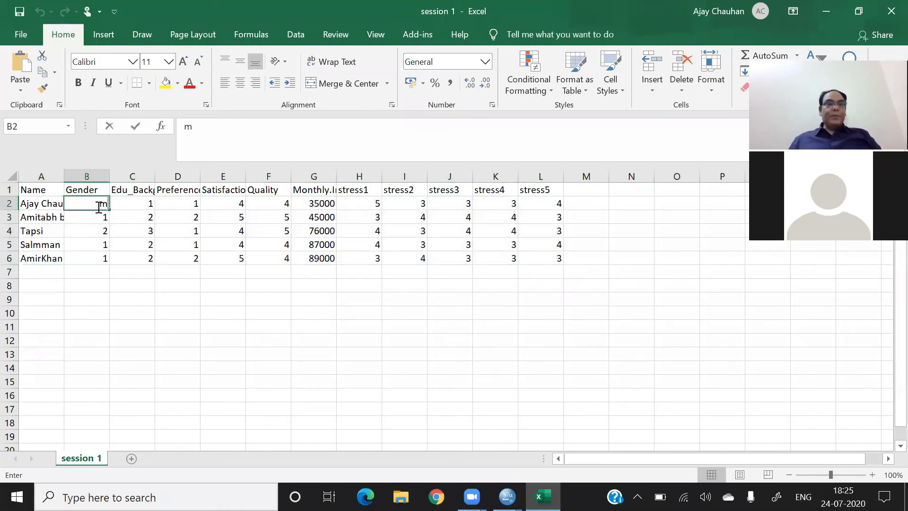
pyautogui.press('Left')
pyautogui.press('Down')
pyautogui.press('Right')
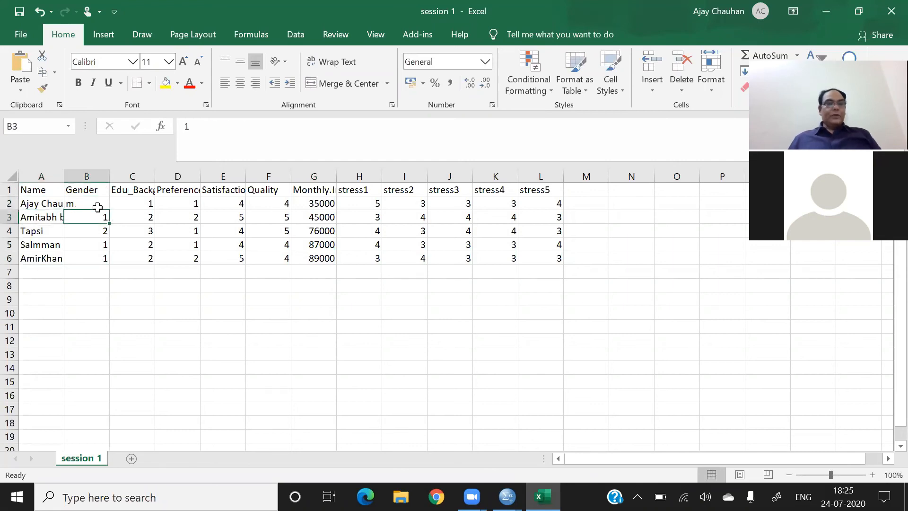
pyautogui.write('f')
pyautogui.press('Return')
pyautogui.write('m')
pyautogui.press('Return')
pyautogui.write('f')
pyautogui.press('Return')
pyautogui.write('m')
pyautogui.press('Return')
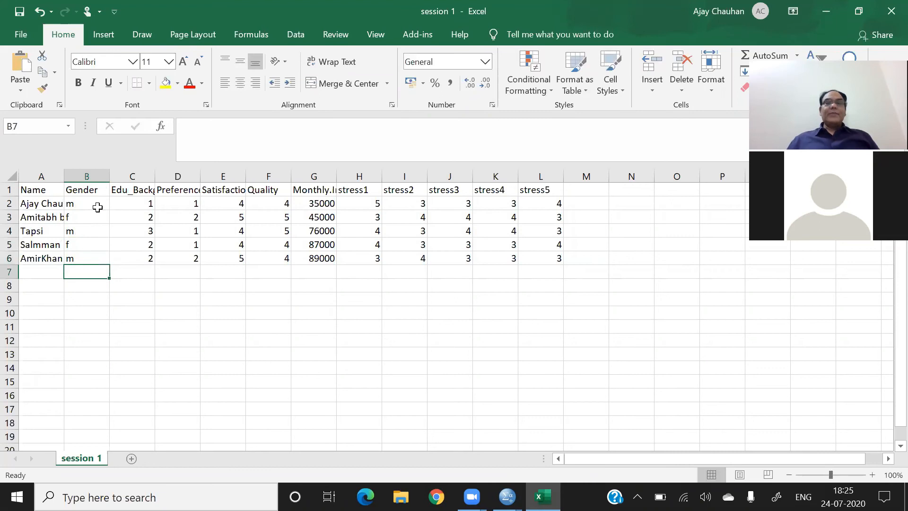
pyautogui.click(202, 287)
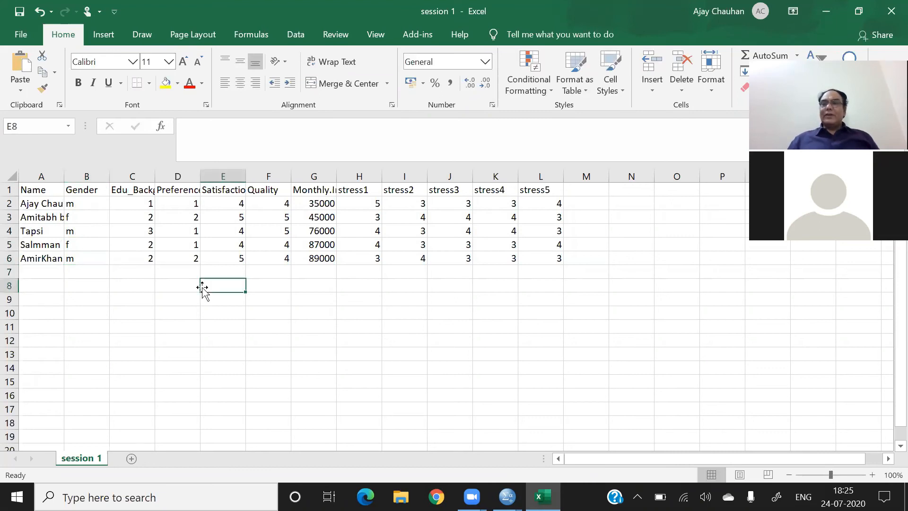
# - Re-enter the numeric Gender codes 1, 1, 2, 1 and 1 in cells B2 to B6
pyautogui.click(87, 208)
pyautogui.write('1')
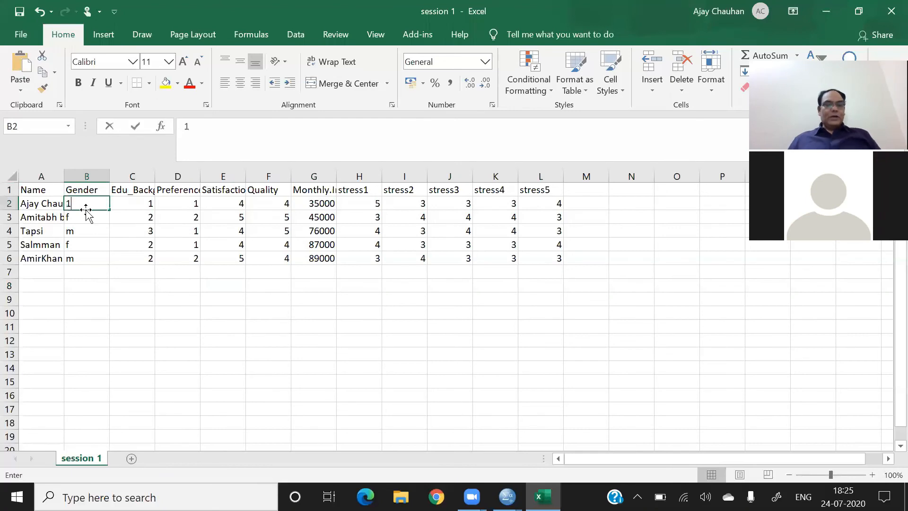
pyautogui.press('Return')
pyautogui.write('1')
pyautogui.press('Return')
pyautogui.write('2')
pyautogui.press('Return')
pyautogui.write('1 1')
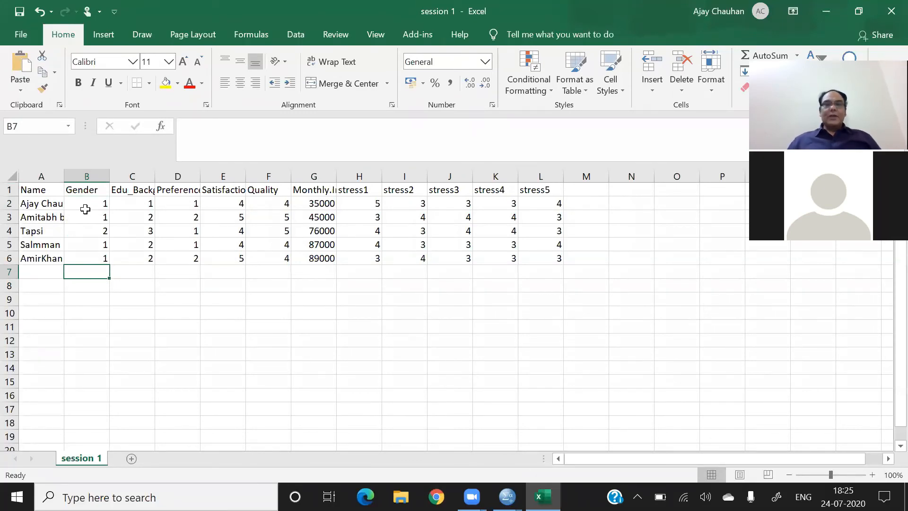
# - Fit the Name column to its contents, then close the workbook, saving it over the existing session 1 file as CSV UTF-8 (Comma delimited)
pyautogui.doubleClick(58, 179)
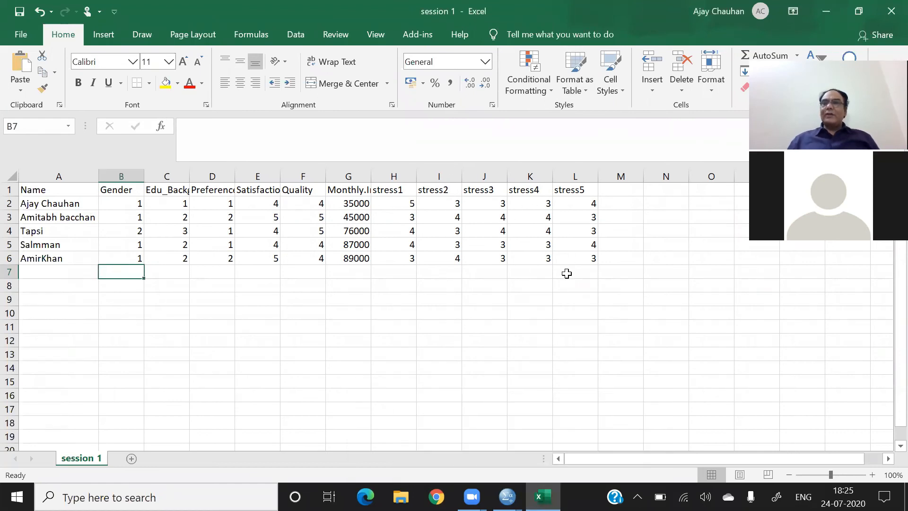
pyautogui.click(889, 13)
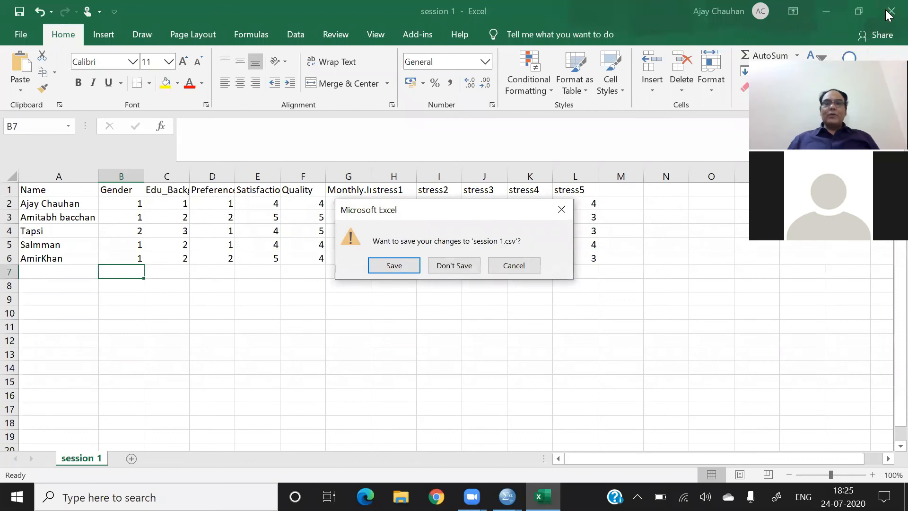
pyautogui.click(402, 264)
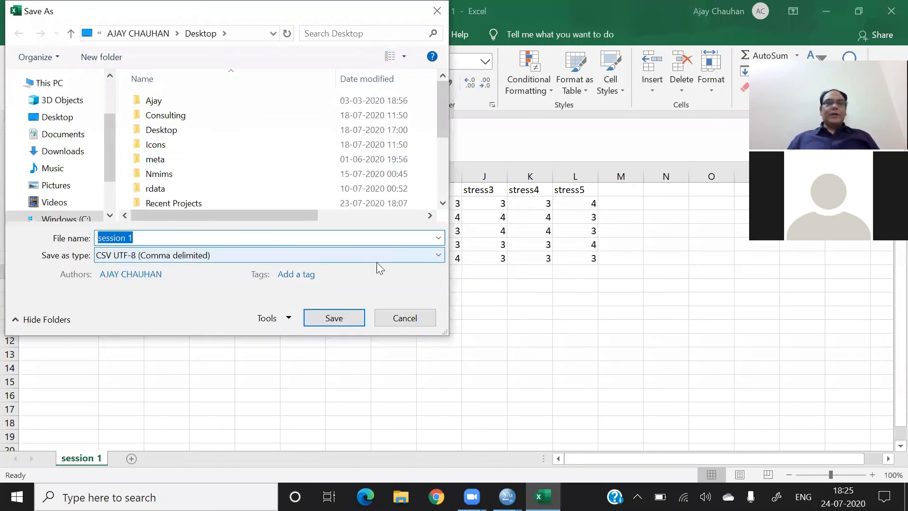
pyautogui.click(337, 323)
pyautogui.click(497, 251)
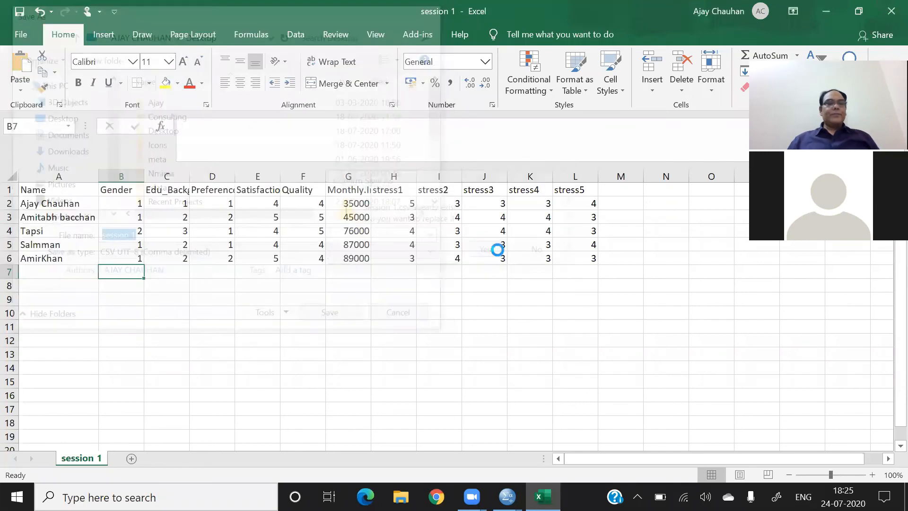
# - Switch to the SPSS Data Editor and open session 1.csv from the Desktop using the CSV (*.csv) file type
pyautogui.click(615, 106)
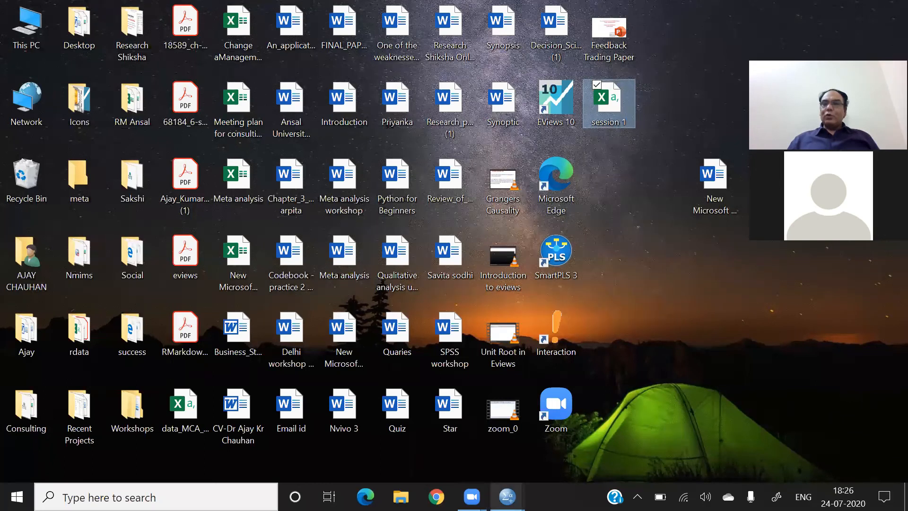
pyautogui.click(507, 496)
pyautogui.click(430, 437)
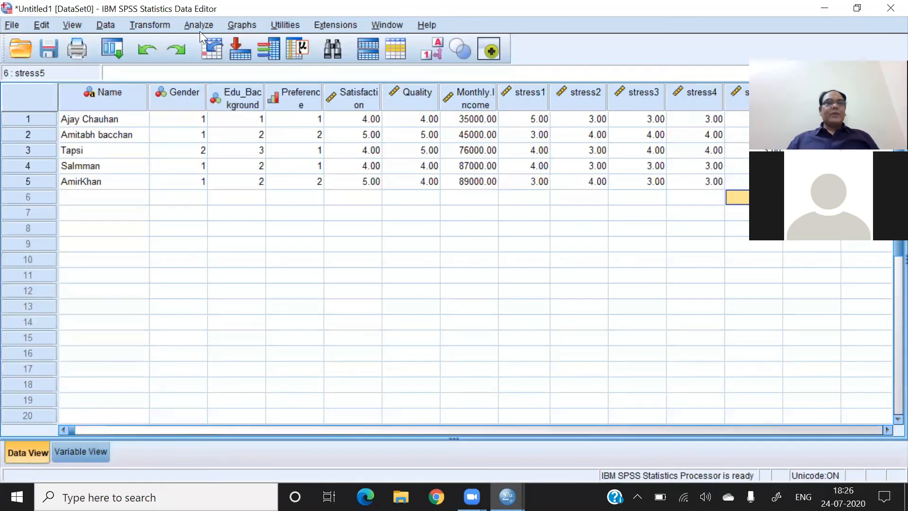
pyautogui.click(7, 30)
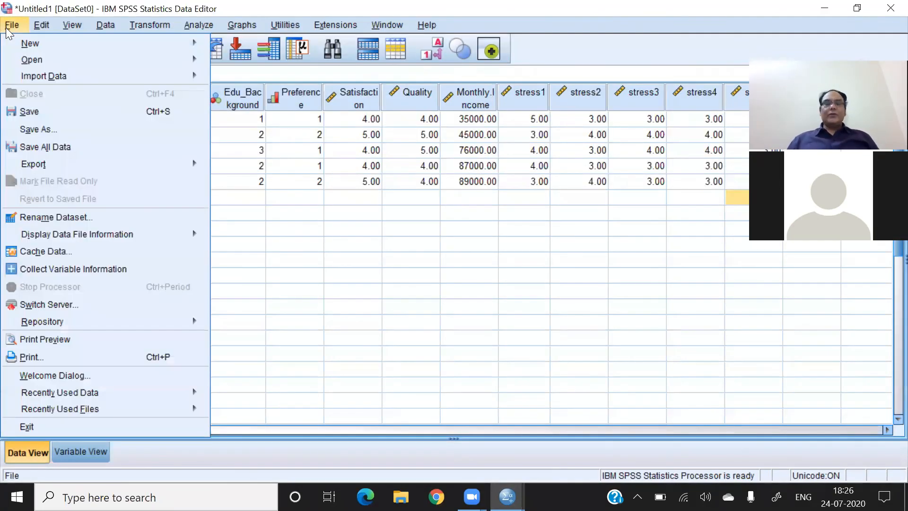
pyautogui.moveTo(29, 59)
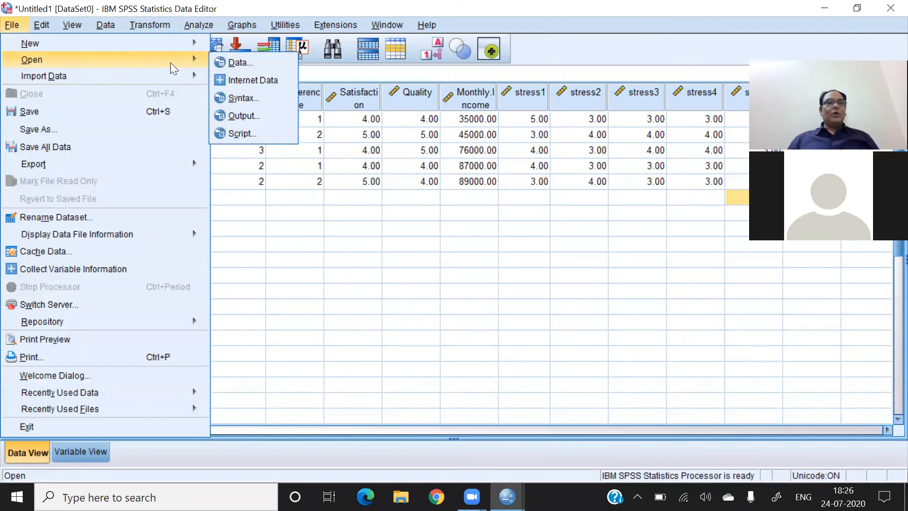
pyautogui.click(240, 62)
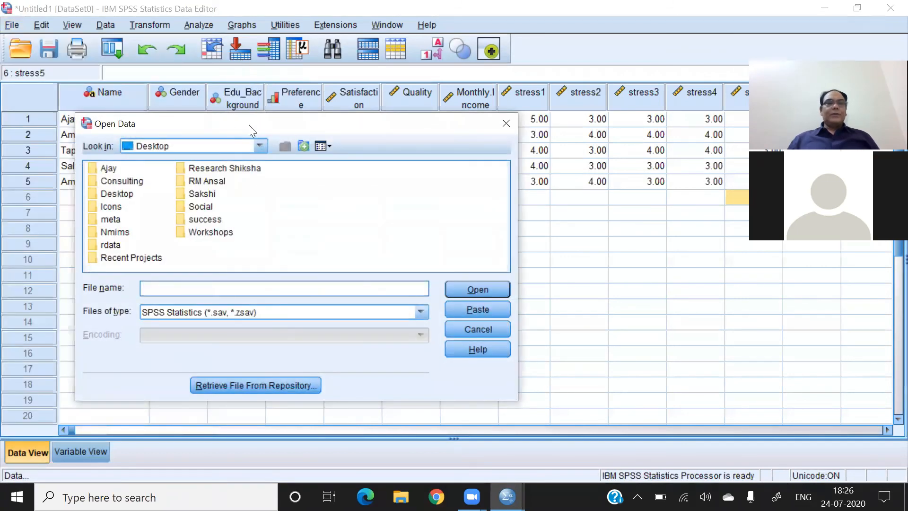
pyautogui.click(421, 314)
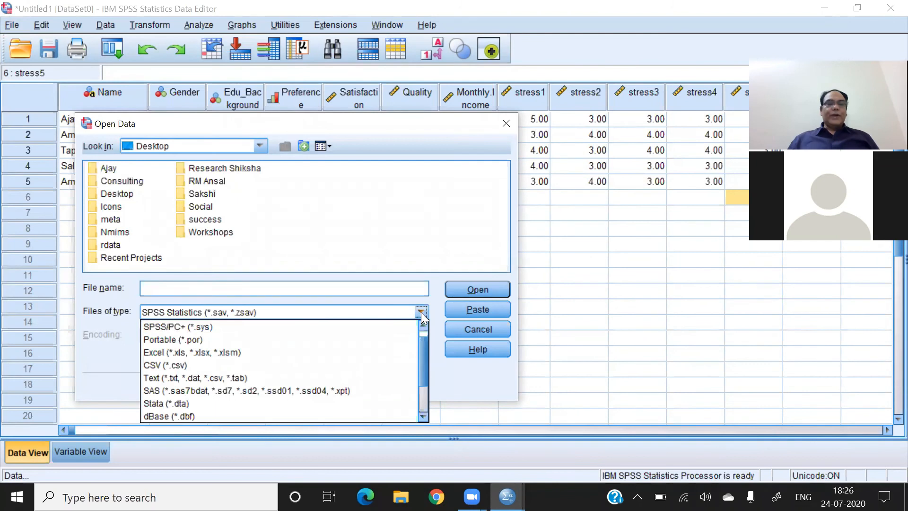
pyautogui.click(199, 365)
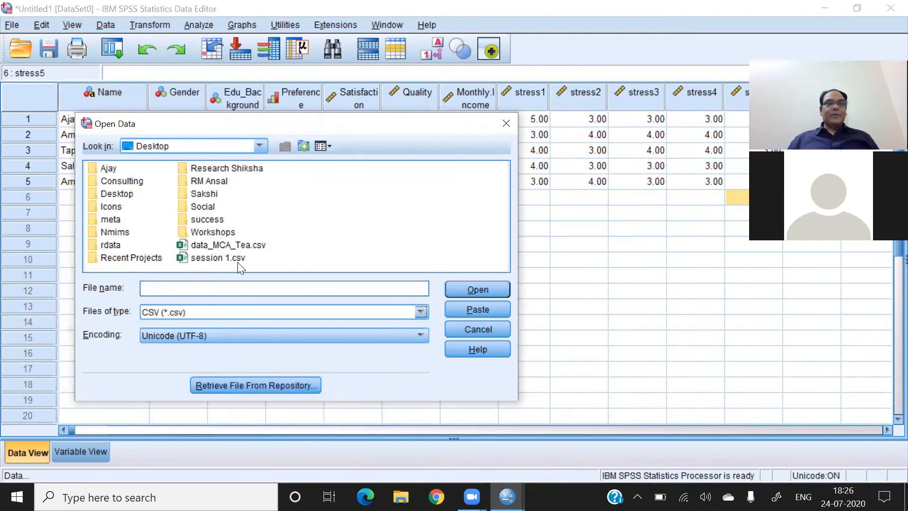
pyautogui.click(210, 260)
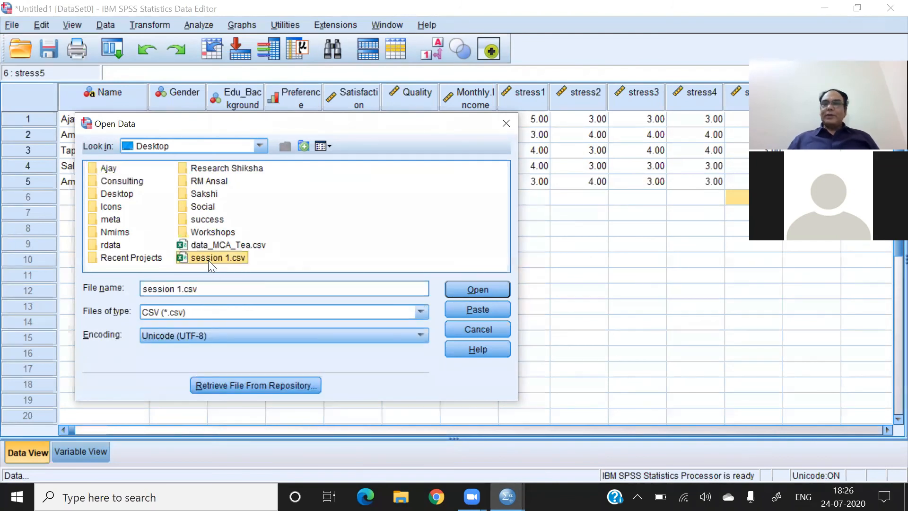
pyautogui.click(209, 259)
pyautogui.click(453, 291)
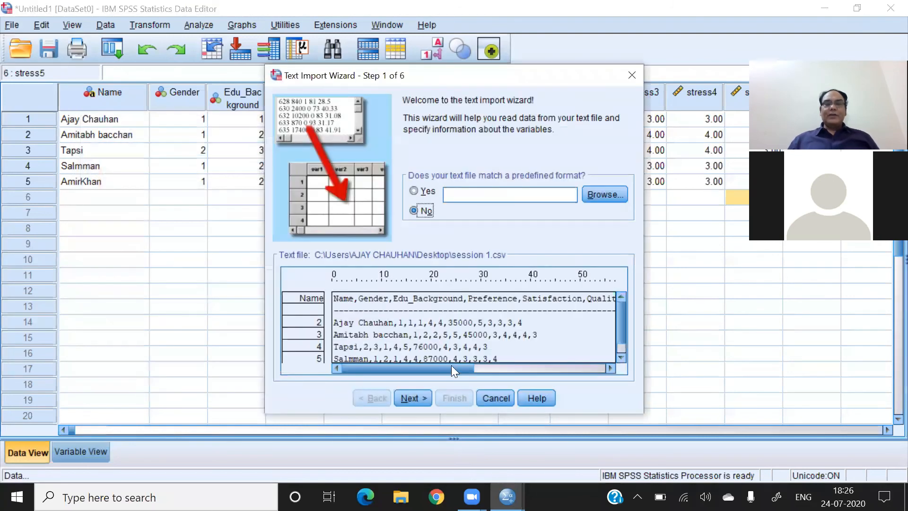
# - Import the file with the wizard defaults, using line 1 for variable names and comma and space delimiters, and inspect the first two Gender cells
pyautogui.click(415, 400)
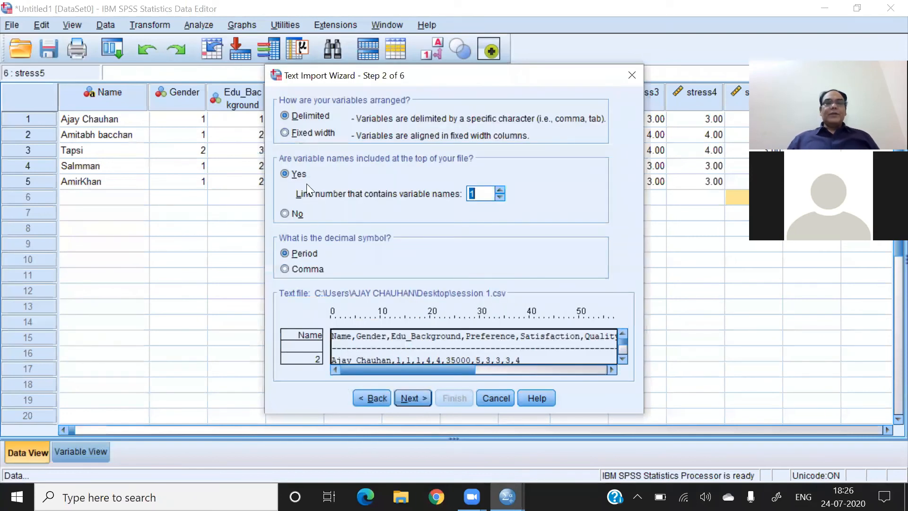
pyautogui.click(415, 398)
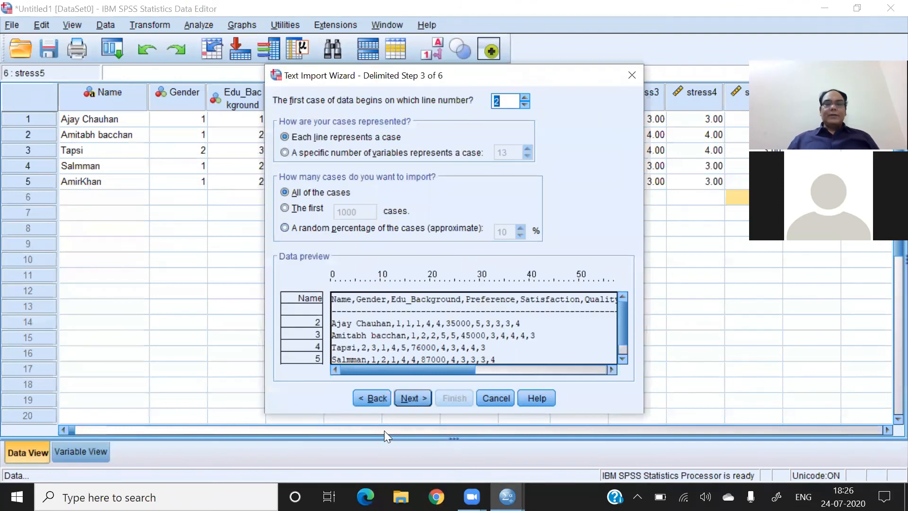
pyautogui.click(410, 400)
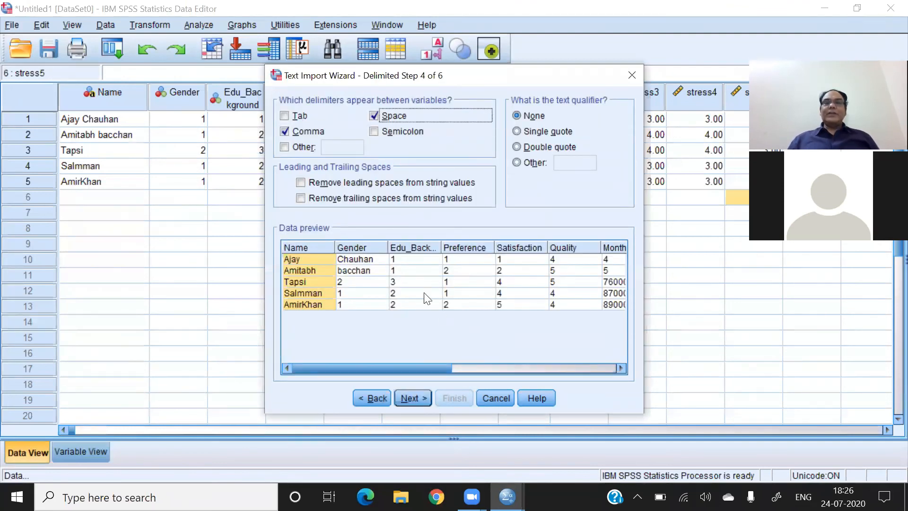
pyautogui.click(405, 400)
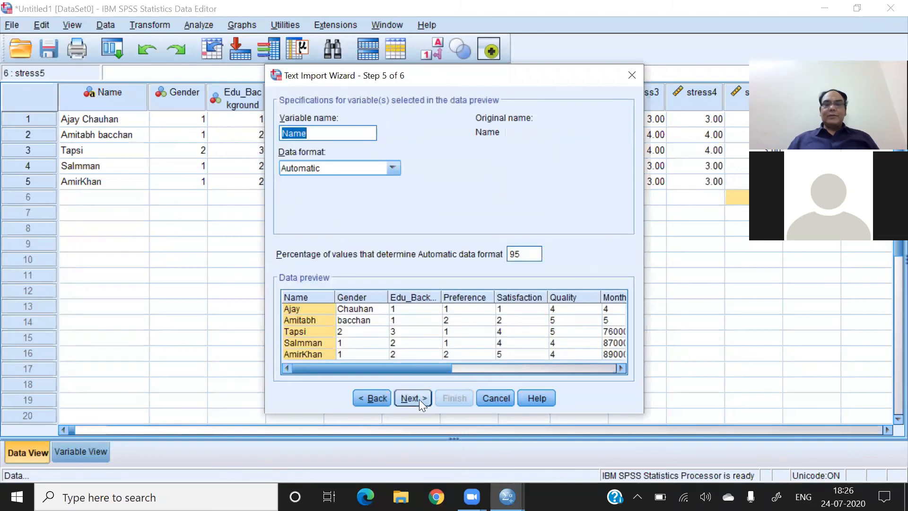
pyautogui.click(412, 402)
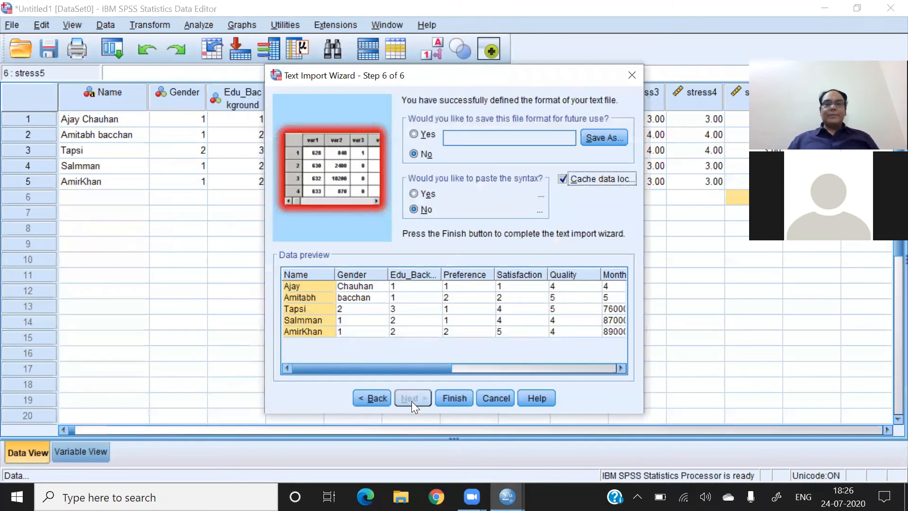
pyautogui.click(457, 401)
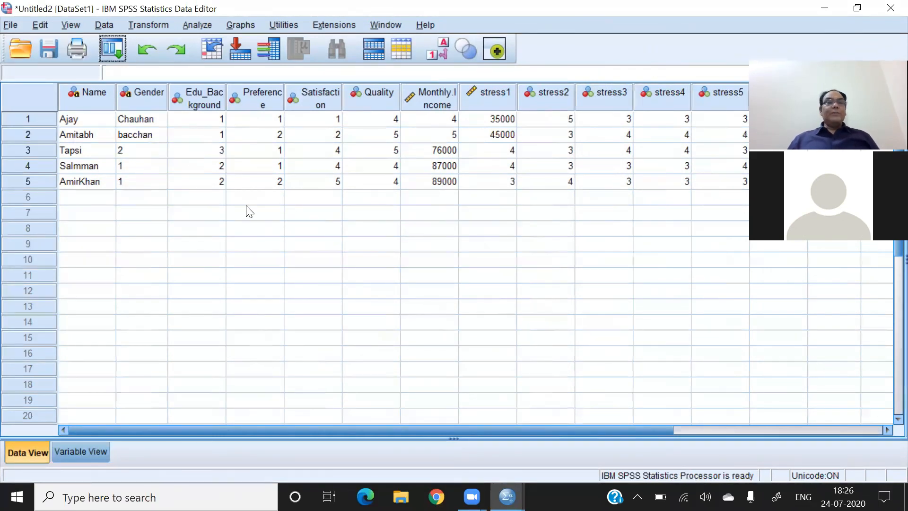
pyautogui.click(140, 118)
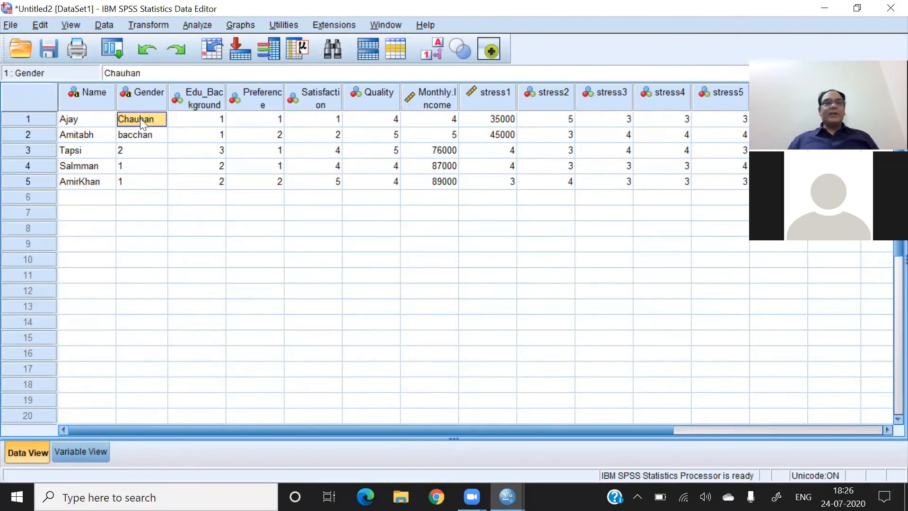
pyautogui.click(140, 136)
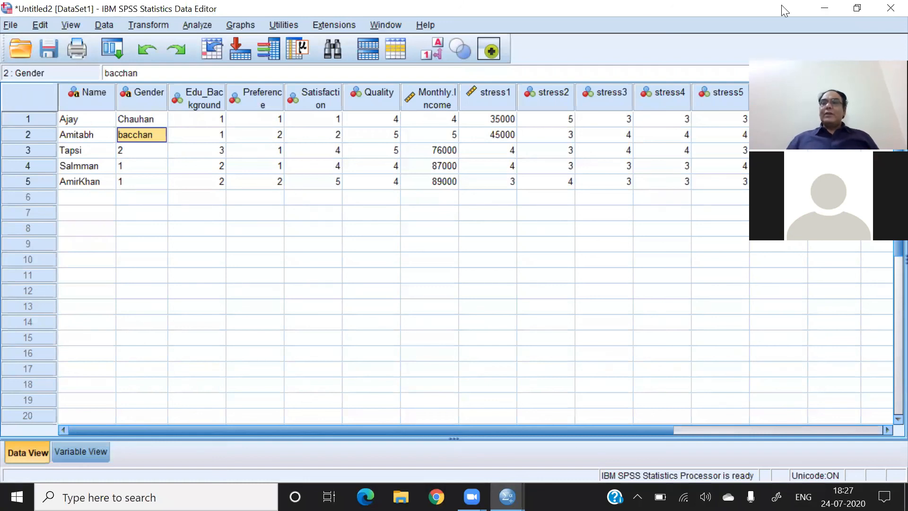
# - Minimise both SPSS datasets, reopen the session 1 CSV in Excel, fit the Name column to its contents and check the first two respondent names
pyautogui.click(822, 9)
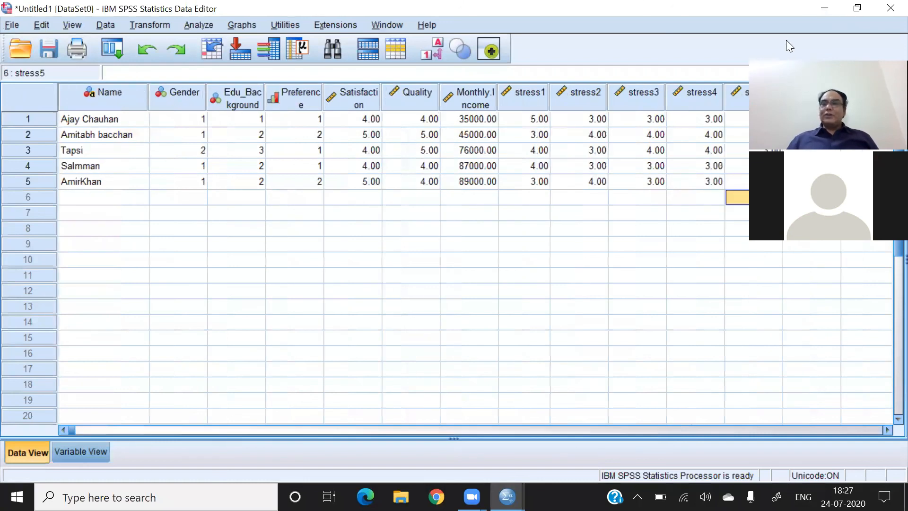
pyautogui.click(825, 8)
pyautogui.doubleClick(615, 105)
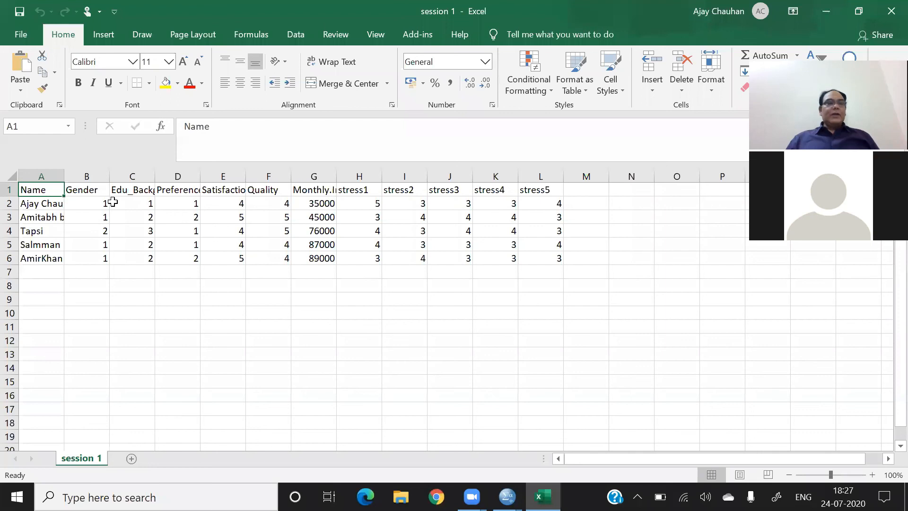
pyautogui.doubleClick(65, 176)
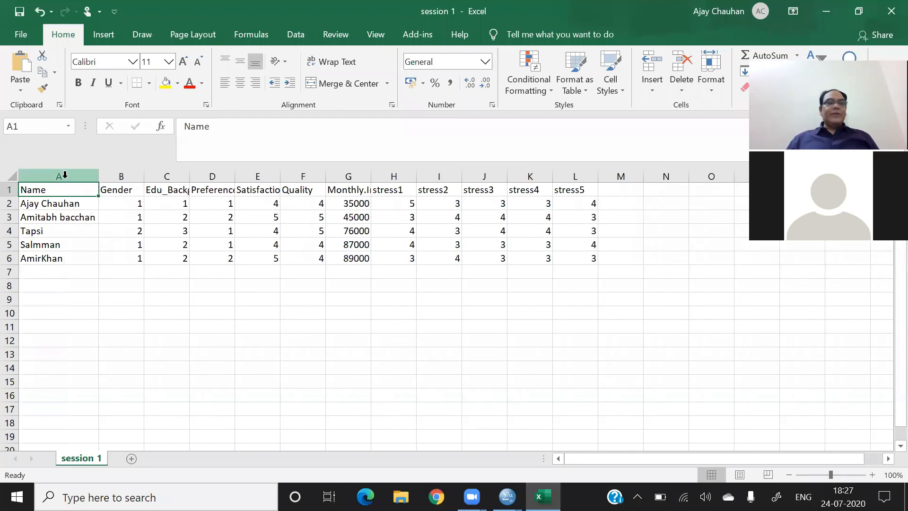
pyautogui.click(44, 204)
pyautogui.click(69, 218)
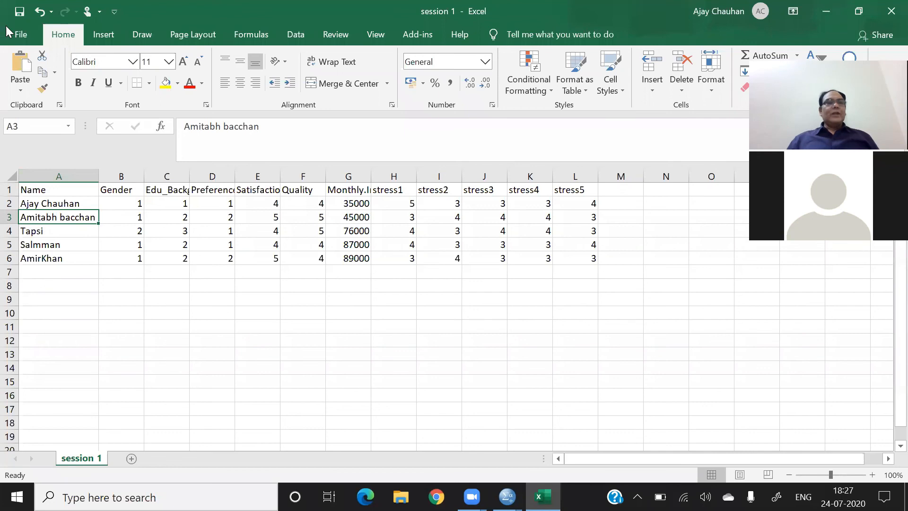
# - Save a copy of the file on the Desktop as an Excel Workbook named session 1
pyautogui.click(21, 35)
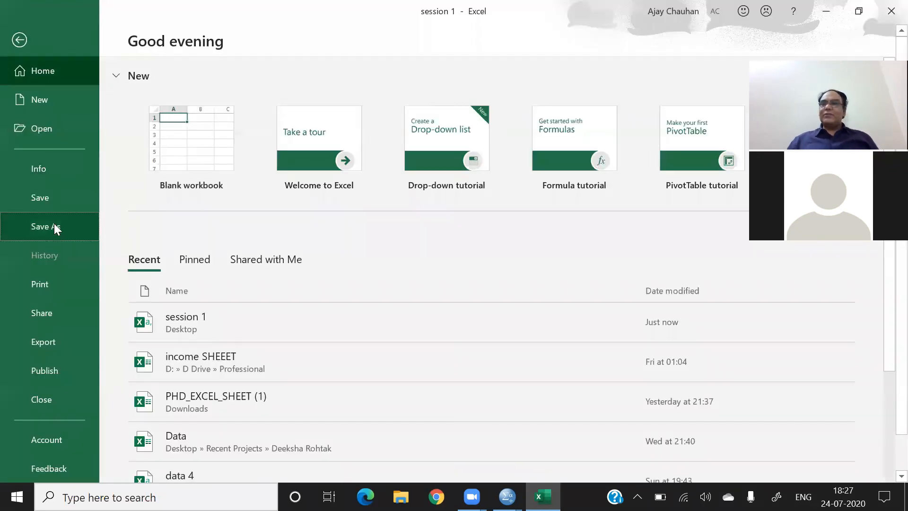
pyautogui.click(54, 224)
pyautogui.click(478, 152)
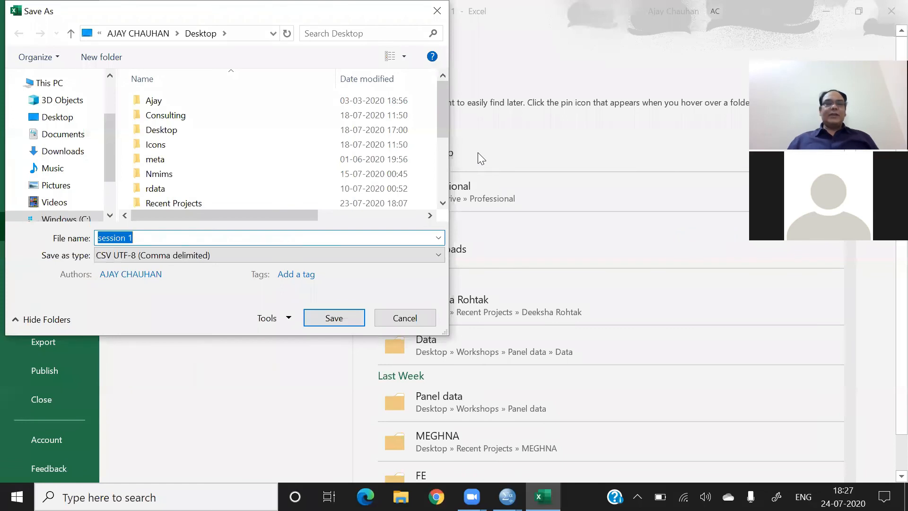
pyautogui.click(405, 256)
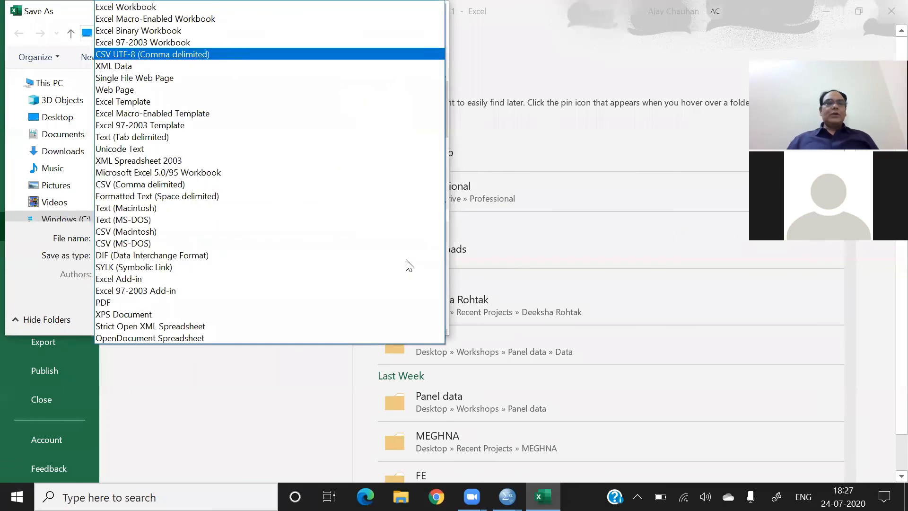
pyautogui.click(157, 8)
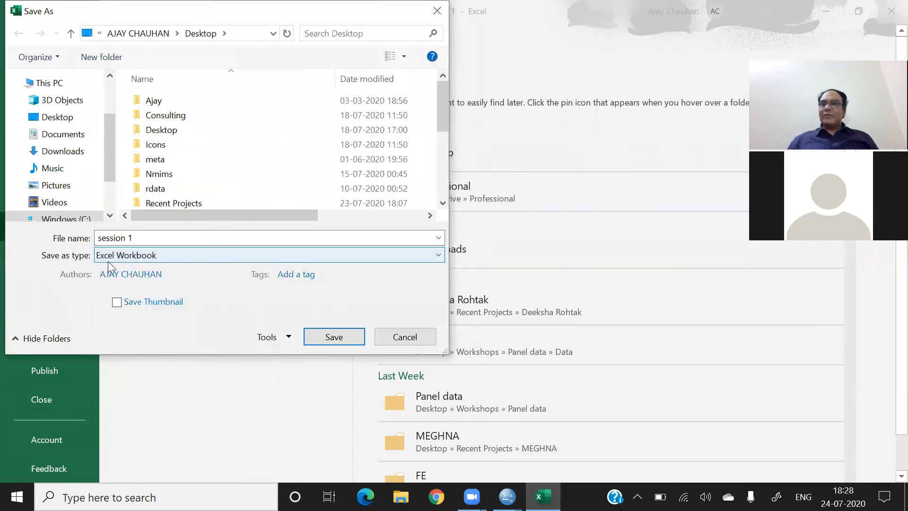
pyautogui.click(344, 337)
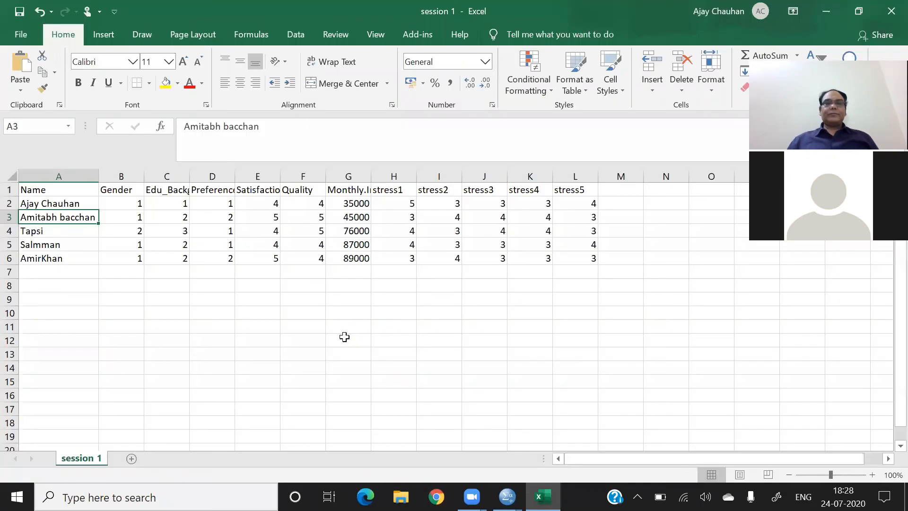
# - Minimise Excel, compare the CSV and workbook versions of session 1 on the desktop, and switch back to SPSS
pyautogui.click(831, 9)
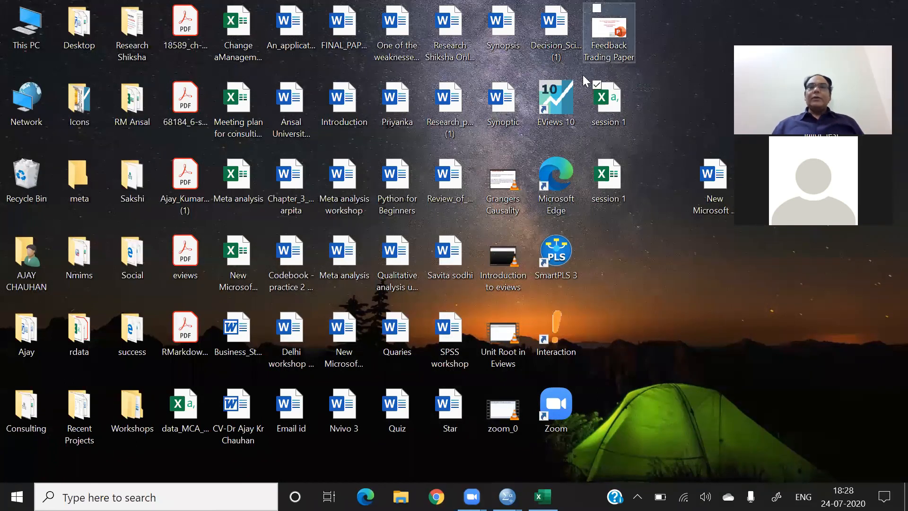
pyautogui.click(602, 201)
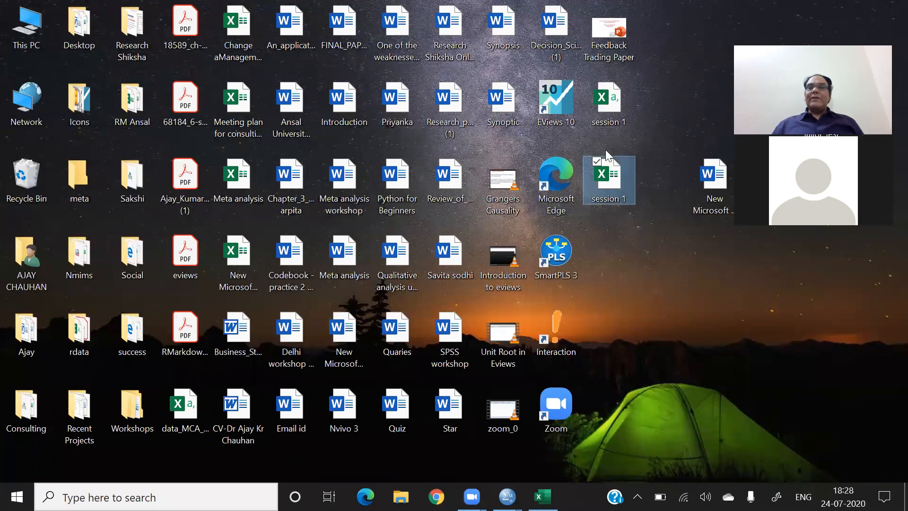
pyautogui.click(611, 98)
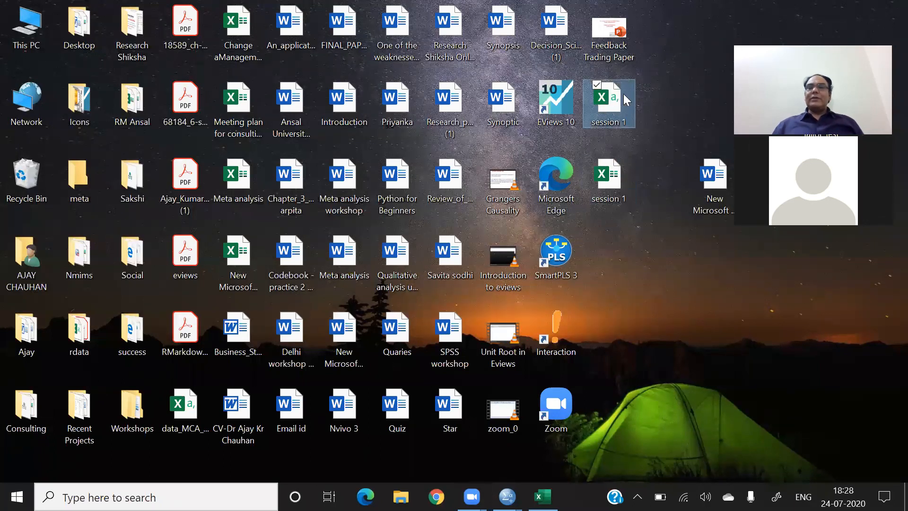
pyautogui.click(612, 182)
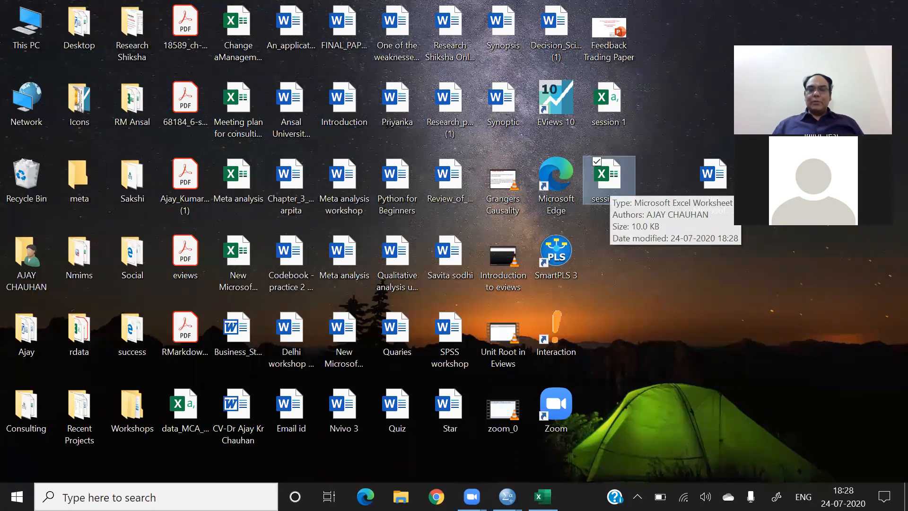
pyautogui.click(507, 497)
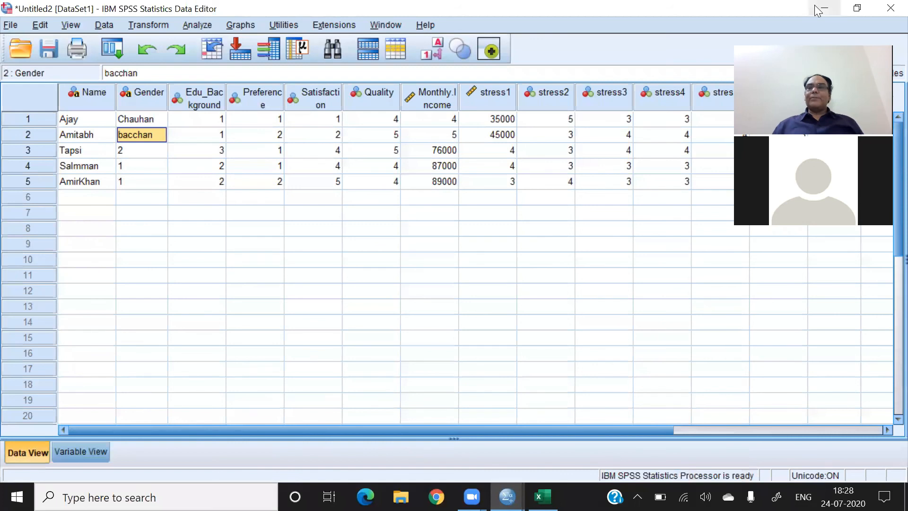
# - Close the imported CSV dataset without saving, and open the Excel file session 1.xlsx from the Desktop as data
pyautogui.click(889, 8)
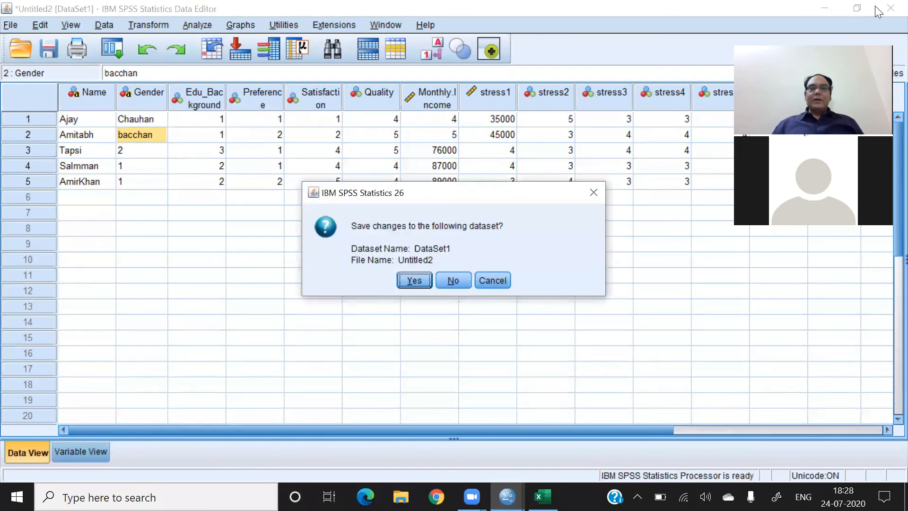
pyautogui.click(454, 282)
pyautogui.click(10, 25)
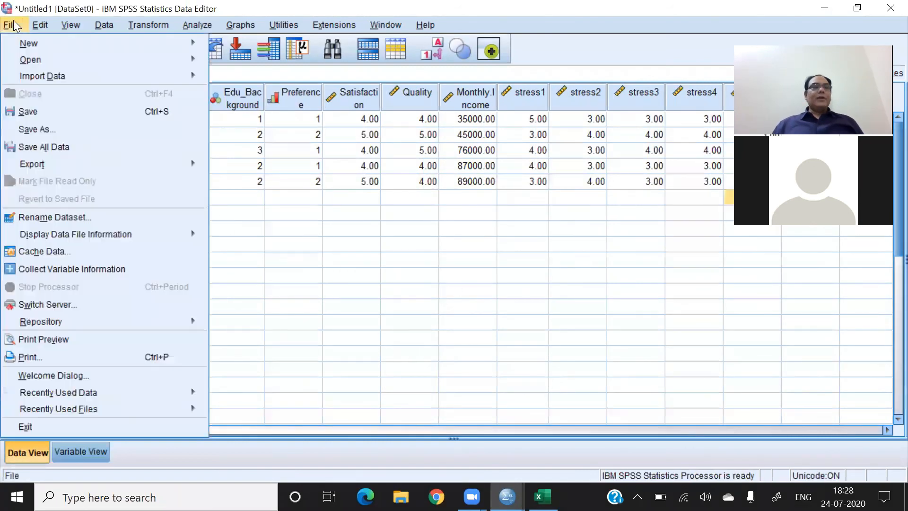
pyautogui.moveTo(192, 61)
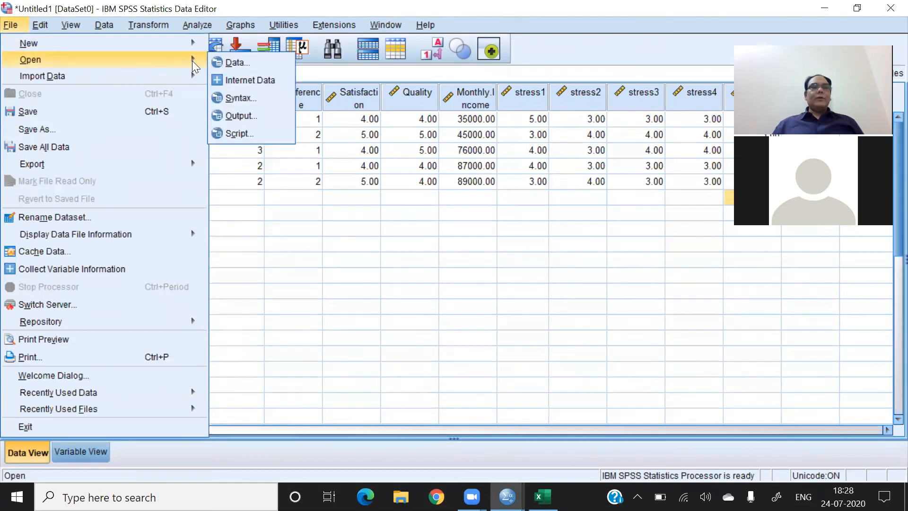
pyautogui.click(232, 64)
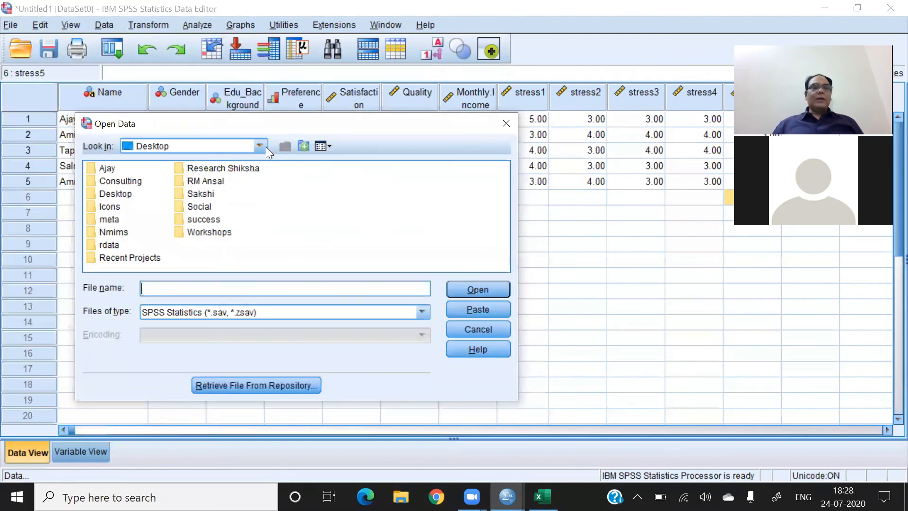
pyautogui.click(421, 312)
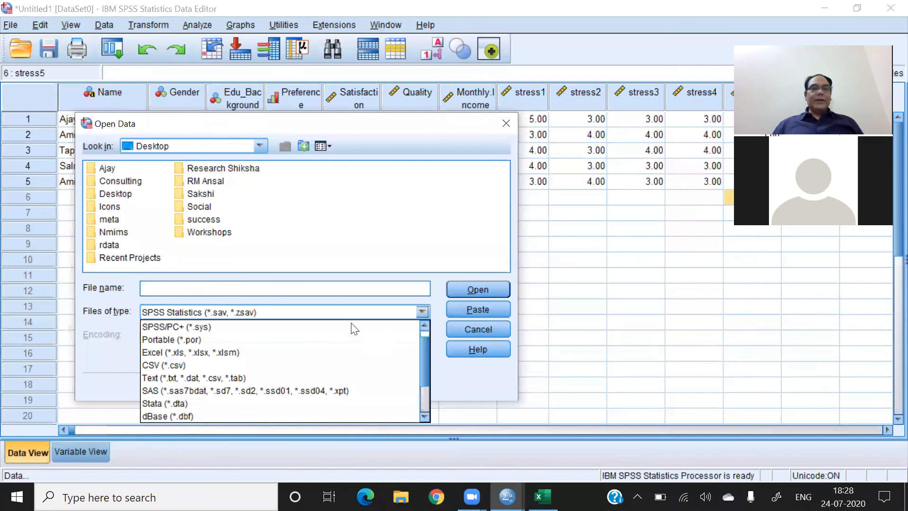
pyautogui.click(209, 352)
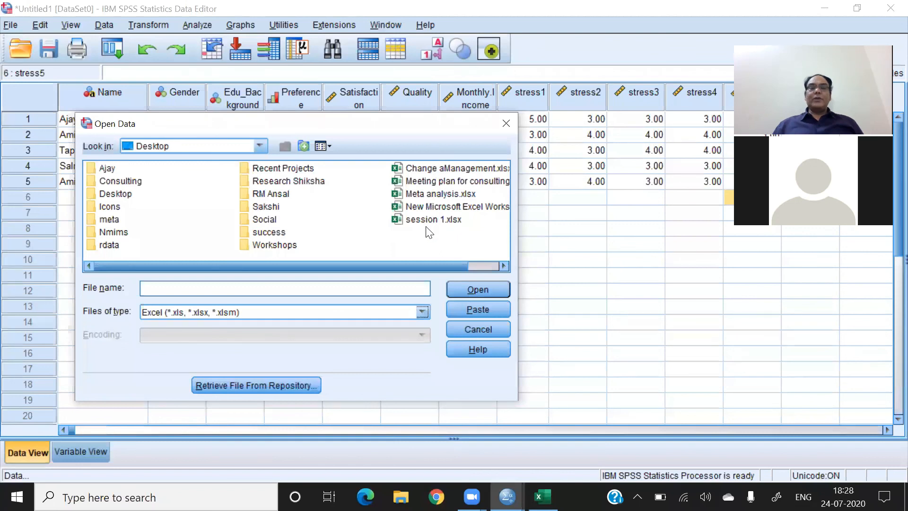
pyautogui.click(411, 218)
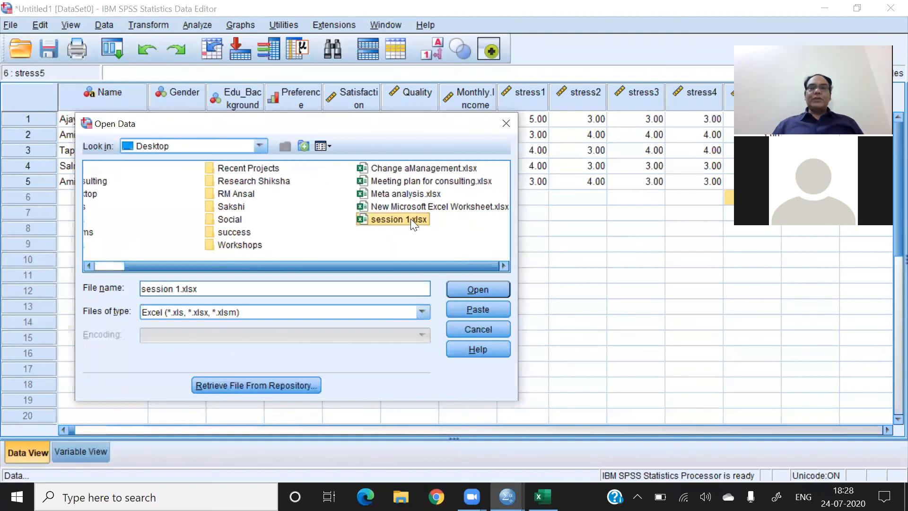
pyautogui.click(476, 290)
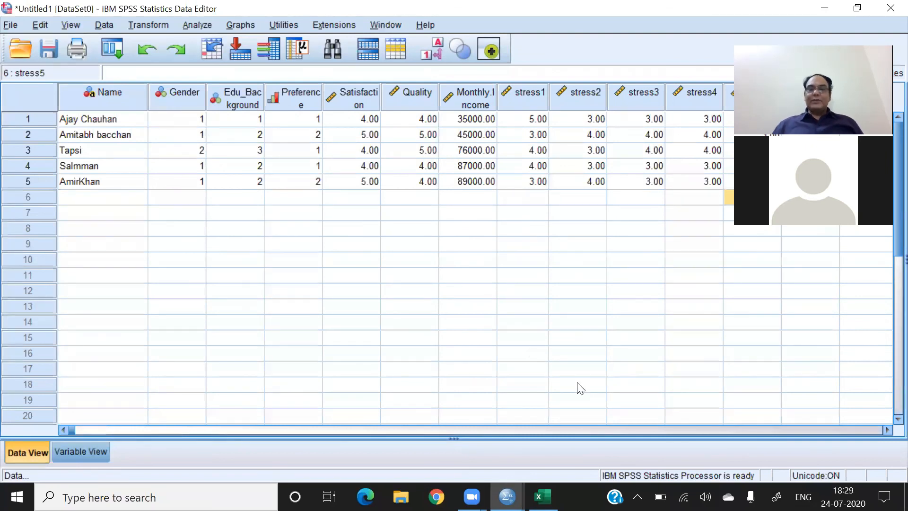
# - Close the session 1 workbook in Excel, and import its worksheet into SPSS with the default options, reading variable names from the first row
pyautogui.hotkey('alt', 'Tab')
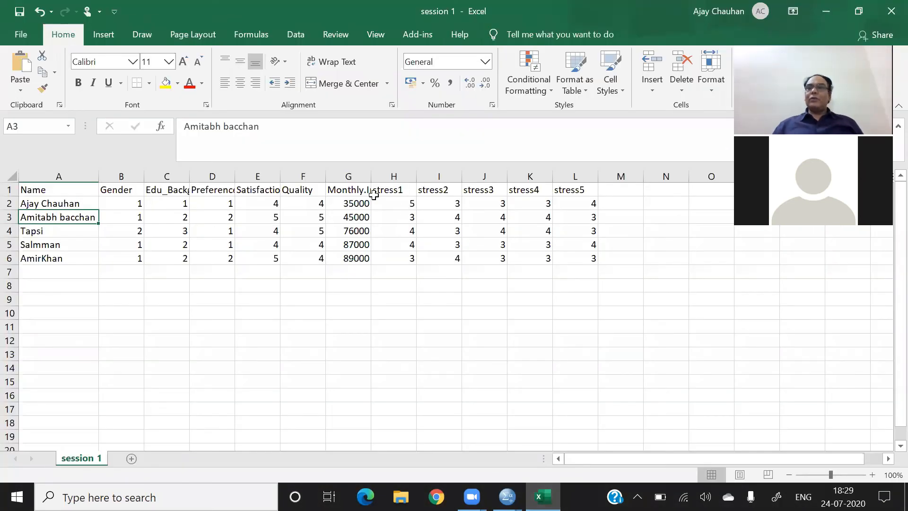
pyautogui.click(889, 11)
pyautogui.click(890, 12)
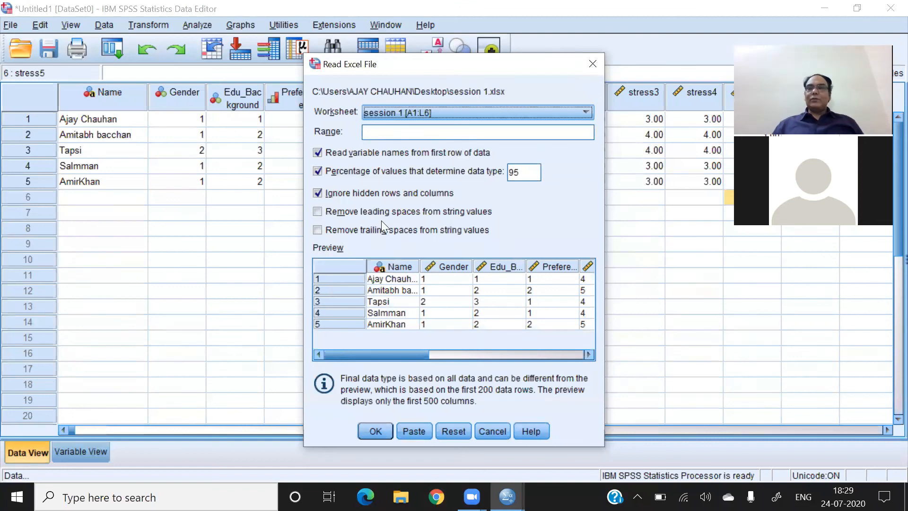
pyautogui.moveTo(454, 67); pyautogui.dragTo(451, 14)
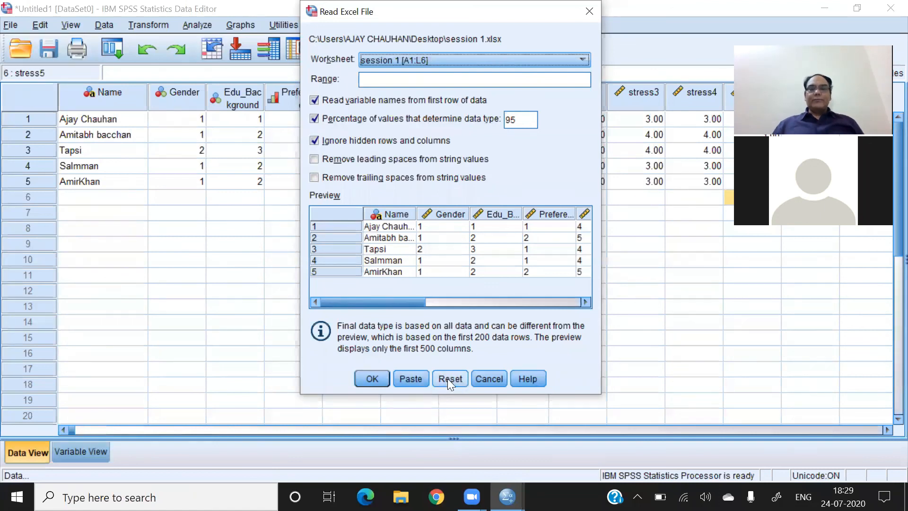
pyautogui.click(373, 378)
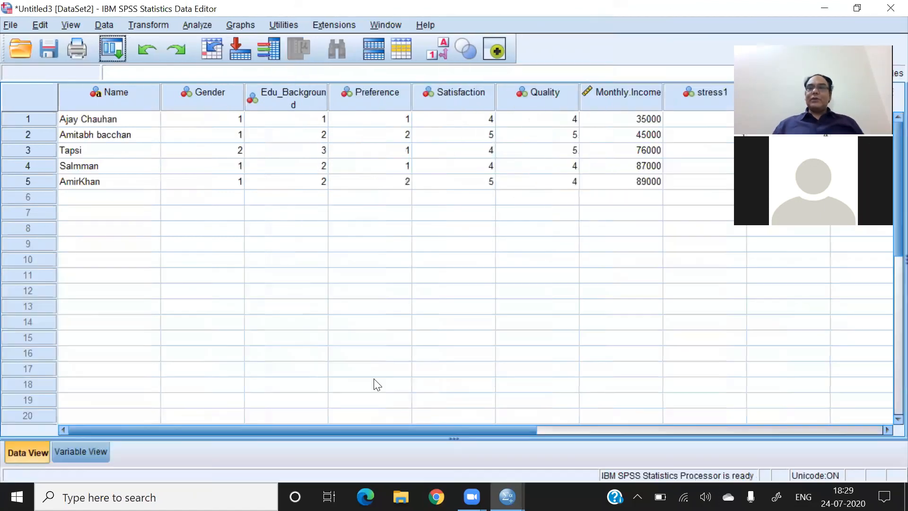